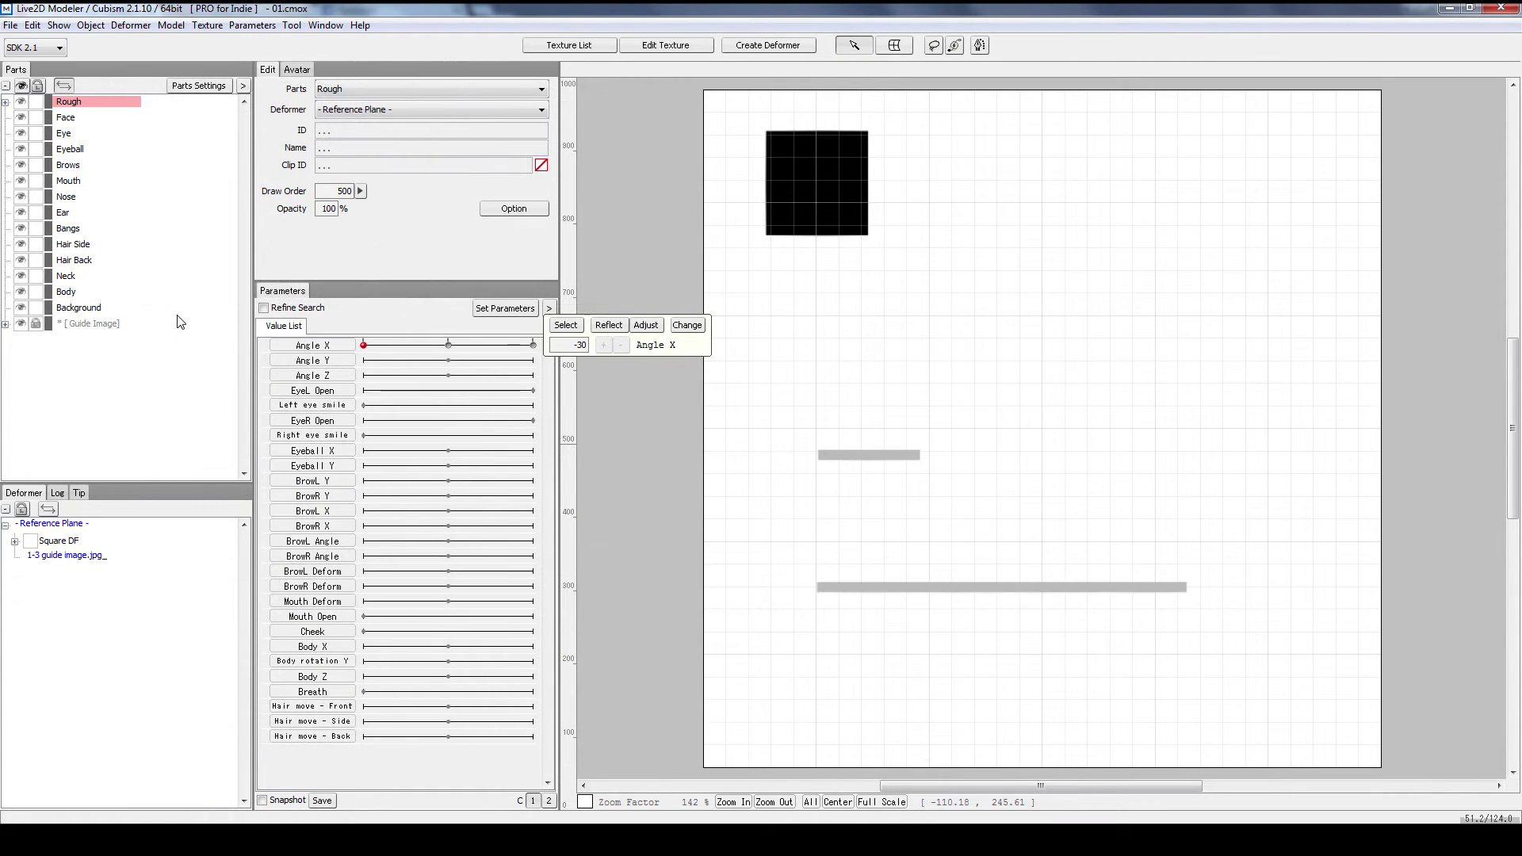
Preview the black square's deformation by switching the Angle X parameter between 30 and -30
left_click_drag(364, 345, 645, 433)
scroll(855, 597, "up", 3)
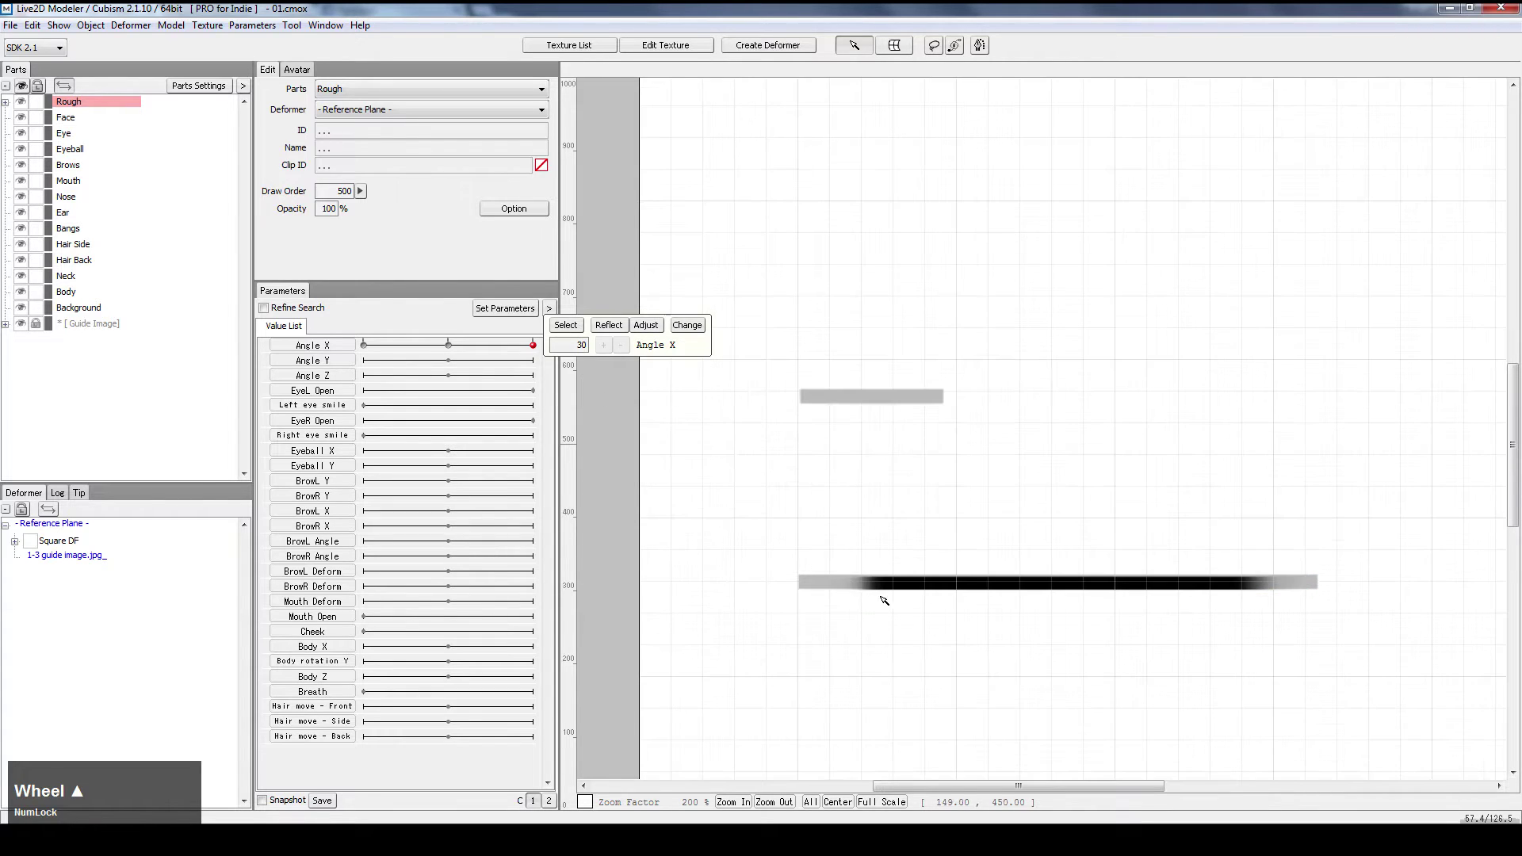
right_click(449, 350)
left_click_drag(449, 349, 232, 338)
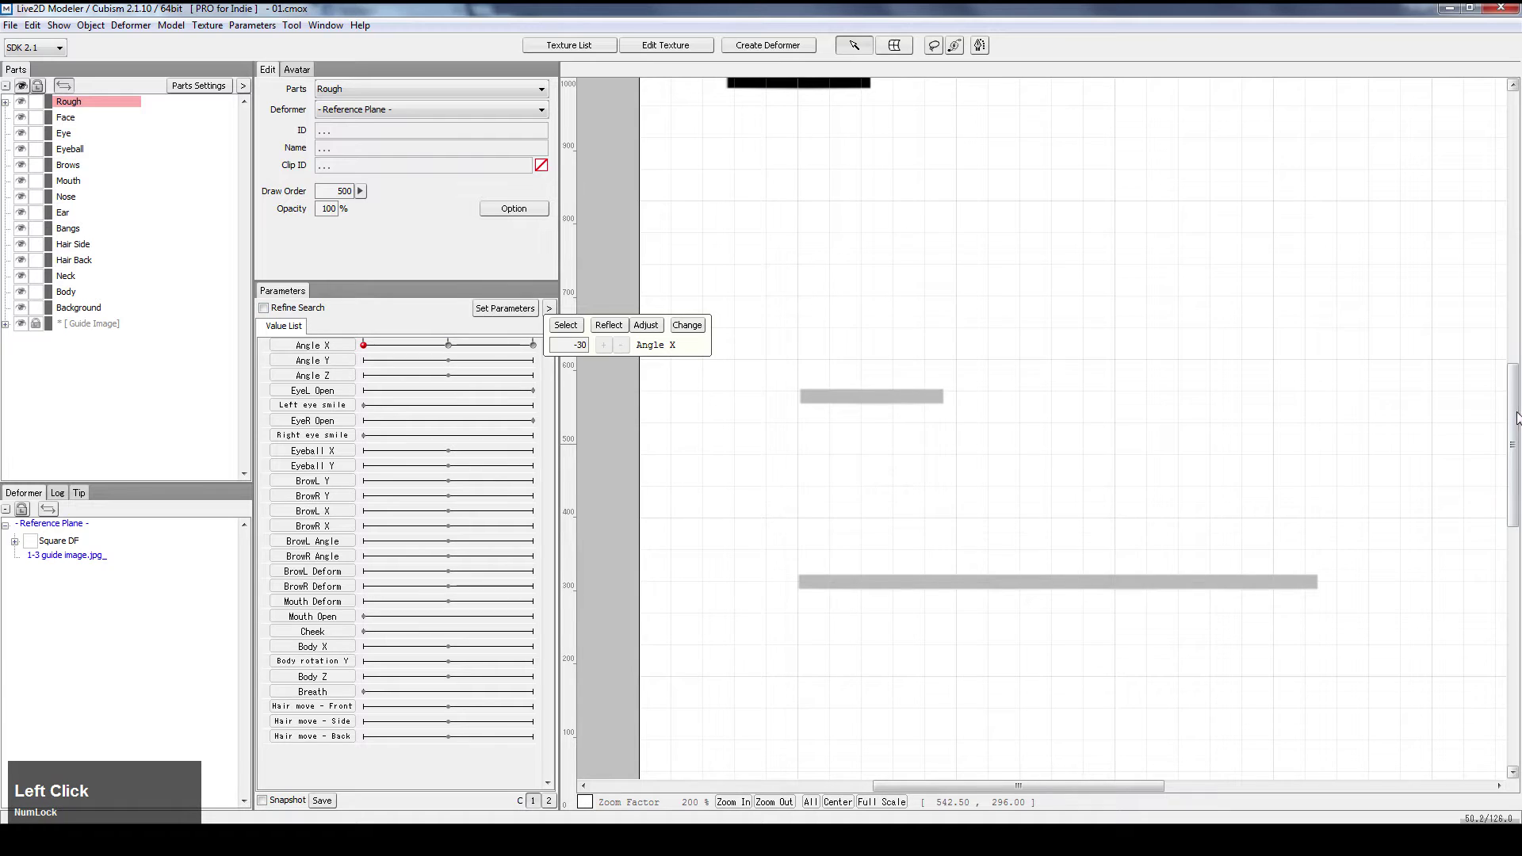
left_click_drag(1513, 444, 1512, 397)
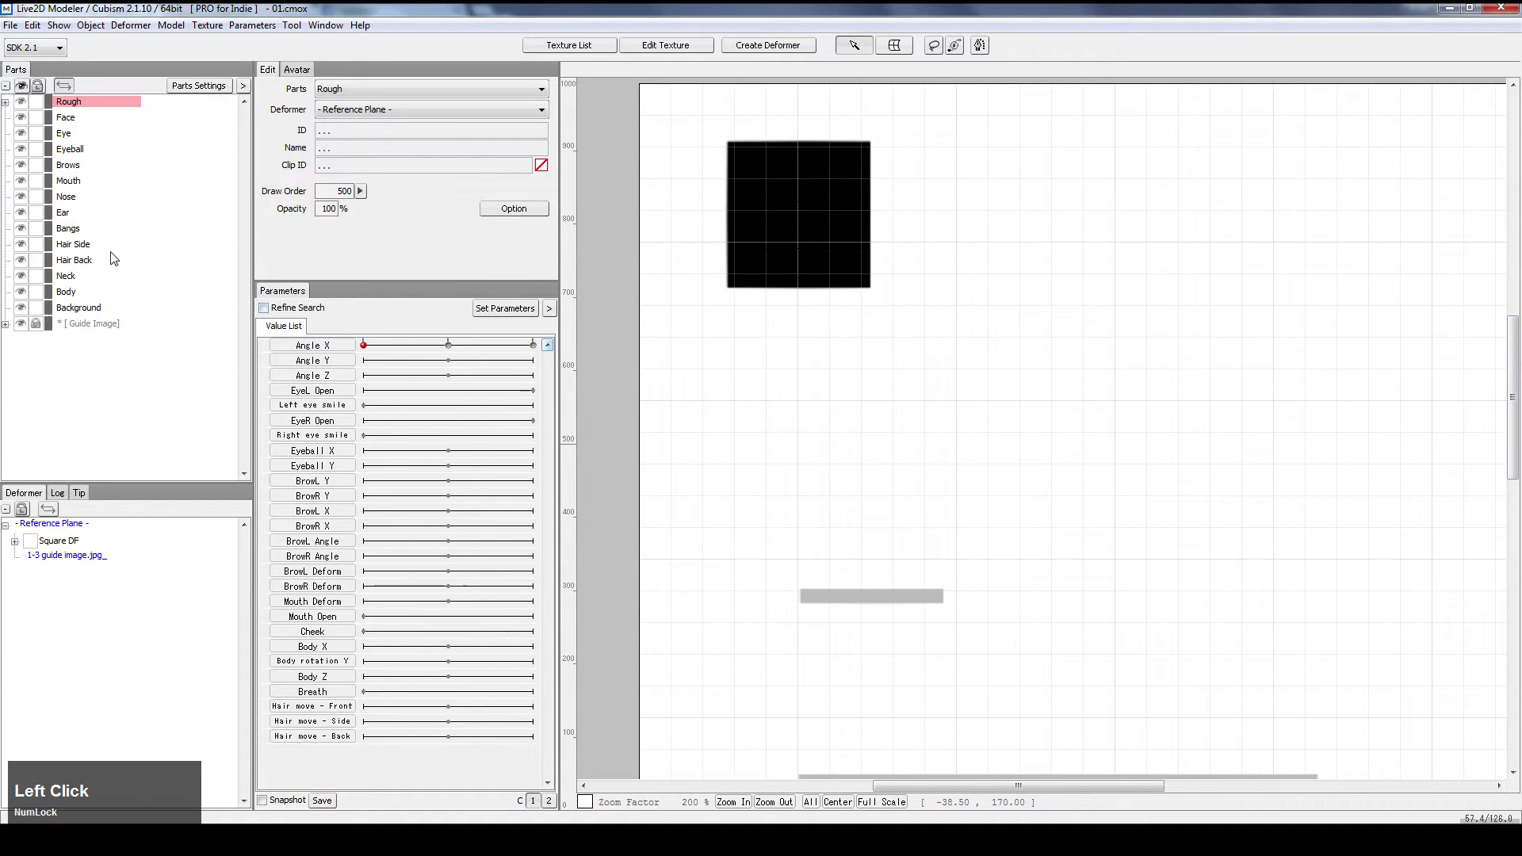
Expand the Rough part's deformers and drawable objects and select the Black Square object
left_click(6, 102)
left_click(15, 117)
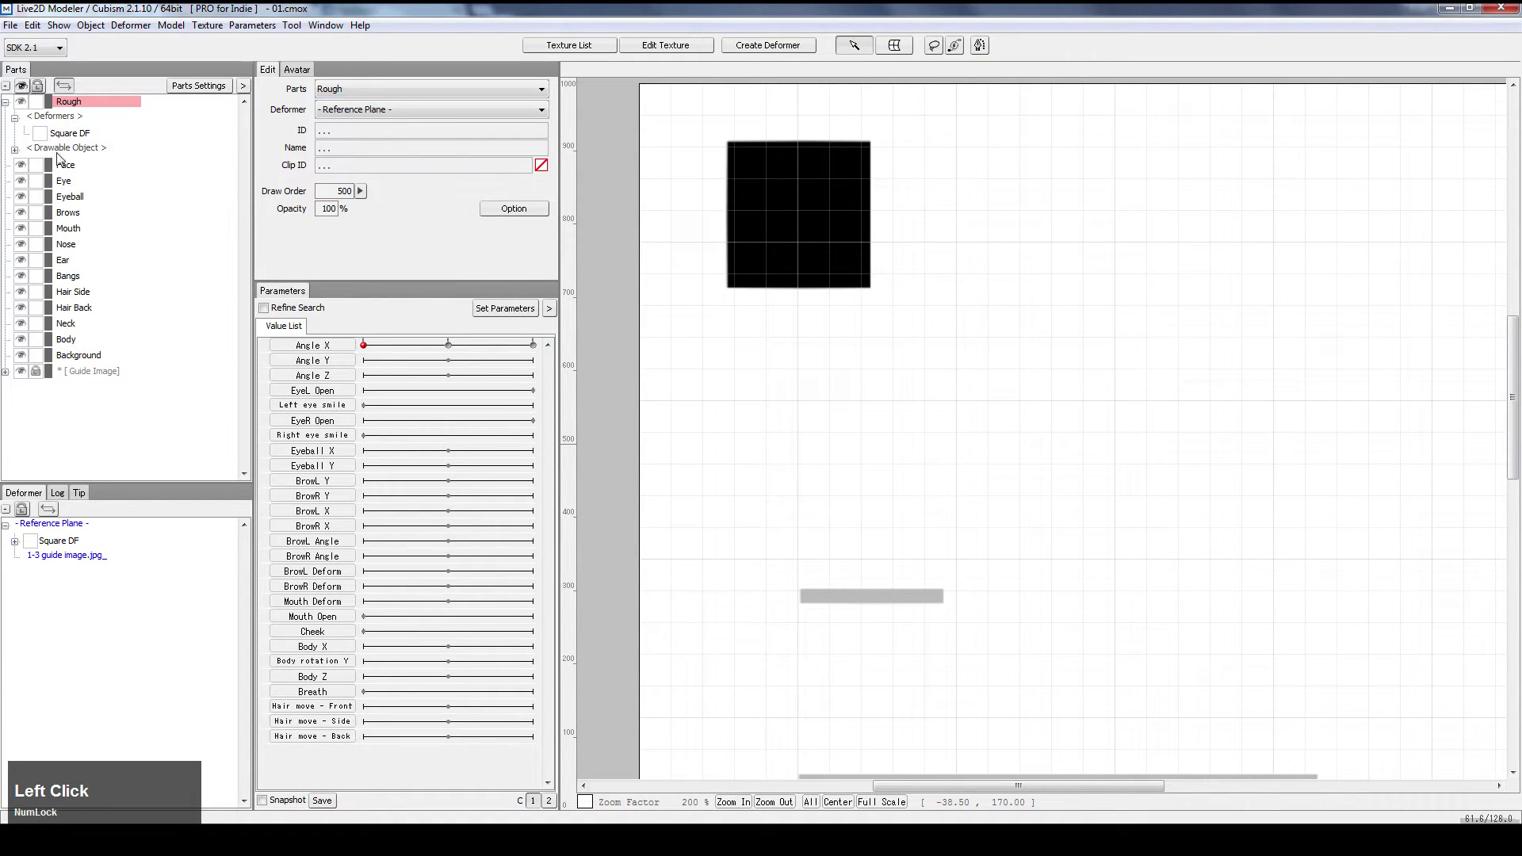
left_click(15, 149)
left_click(855, 219)
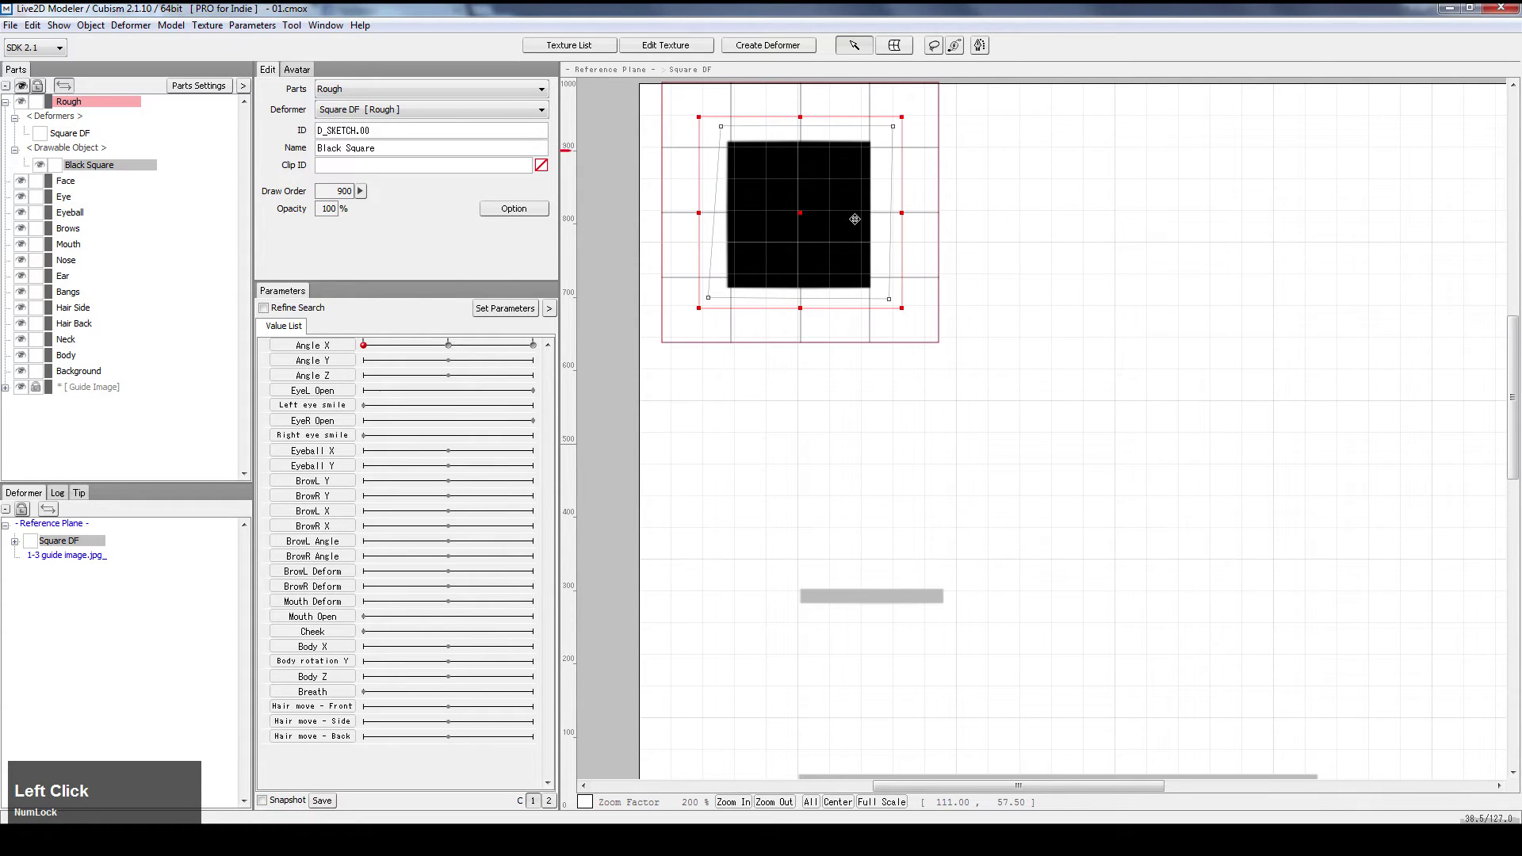
left_click(81, 136)
left_click(103, 166)
left_click(1081, 170)
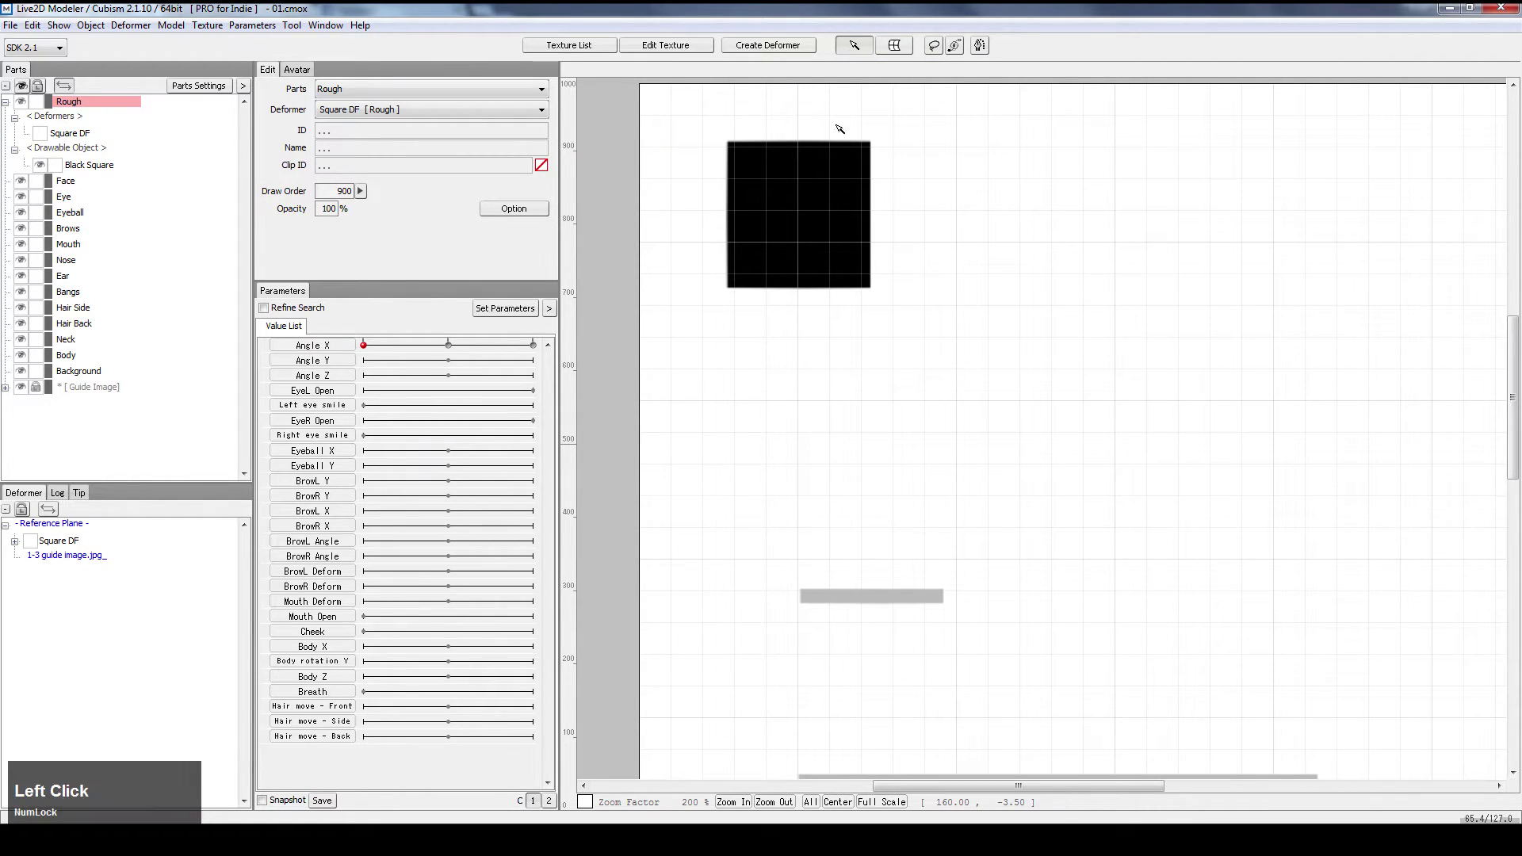
left_click(813, 194)
left_click(813, 194)
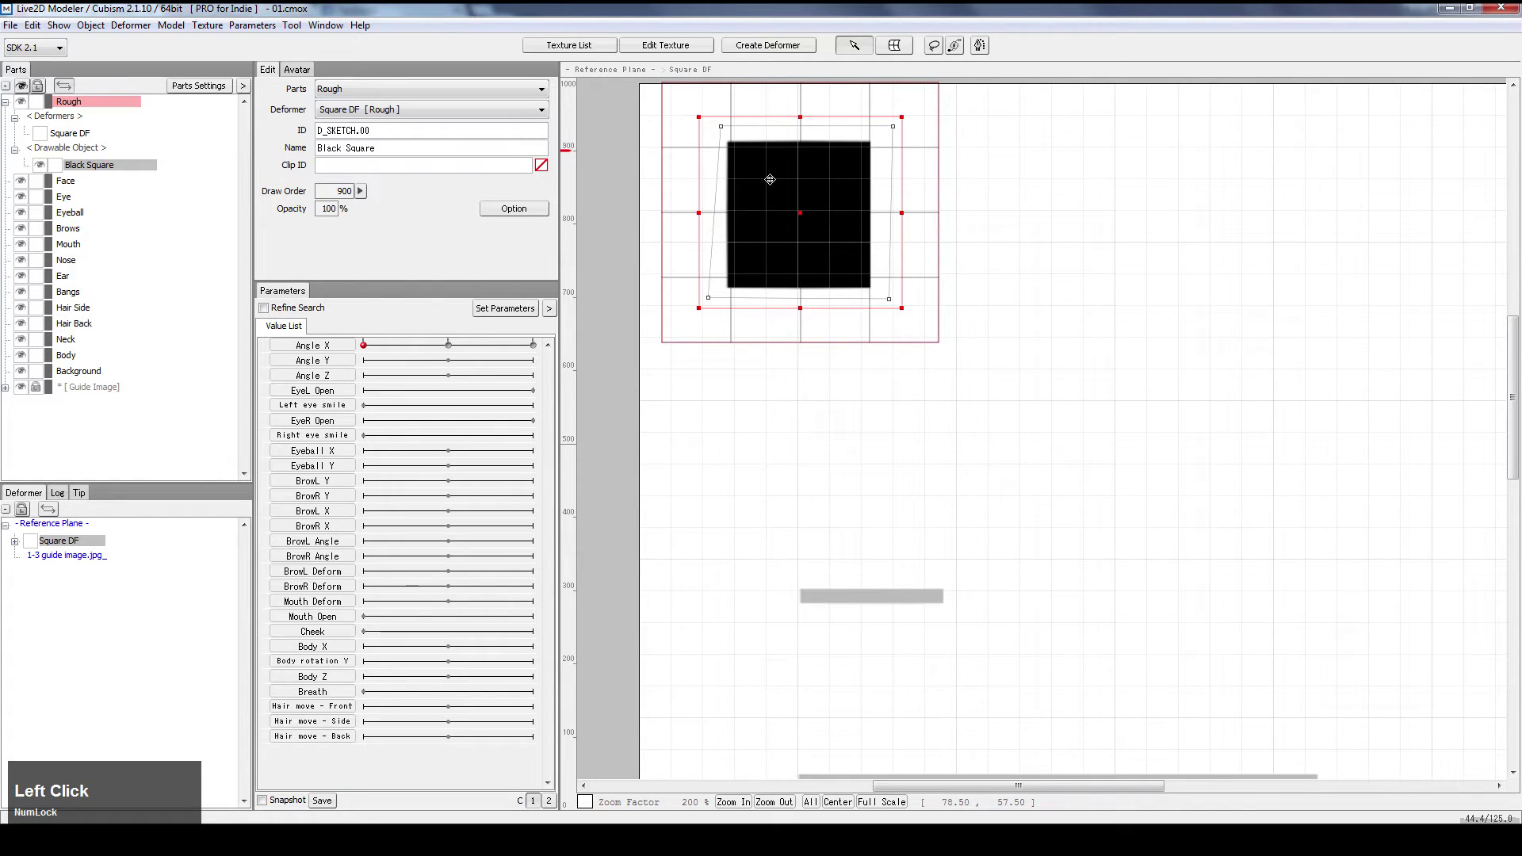
Open the Black Square's polygon for editing and divide it with three vertical lines of points between its upper and lower boundaries
scroll(755, 167, "up", 1)
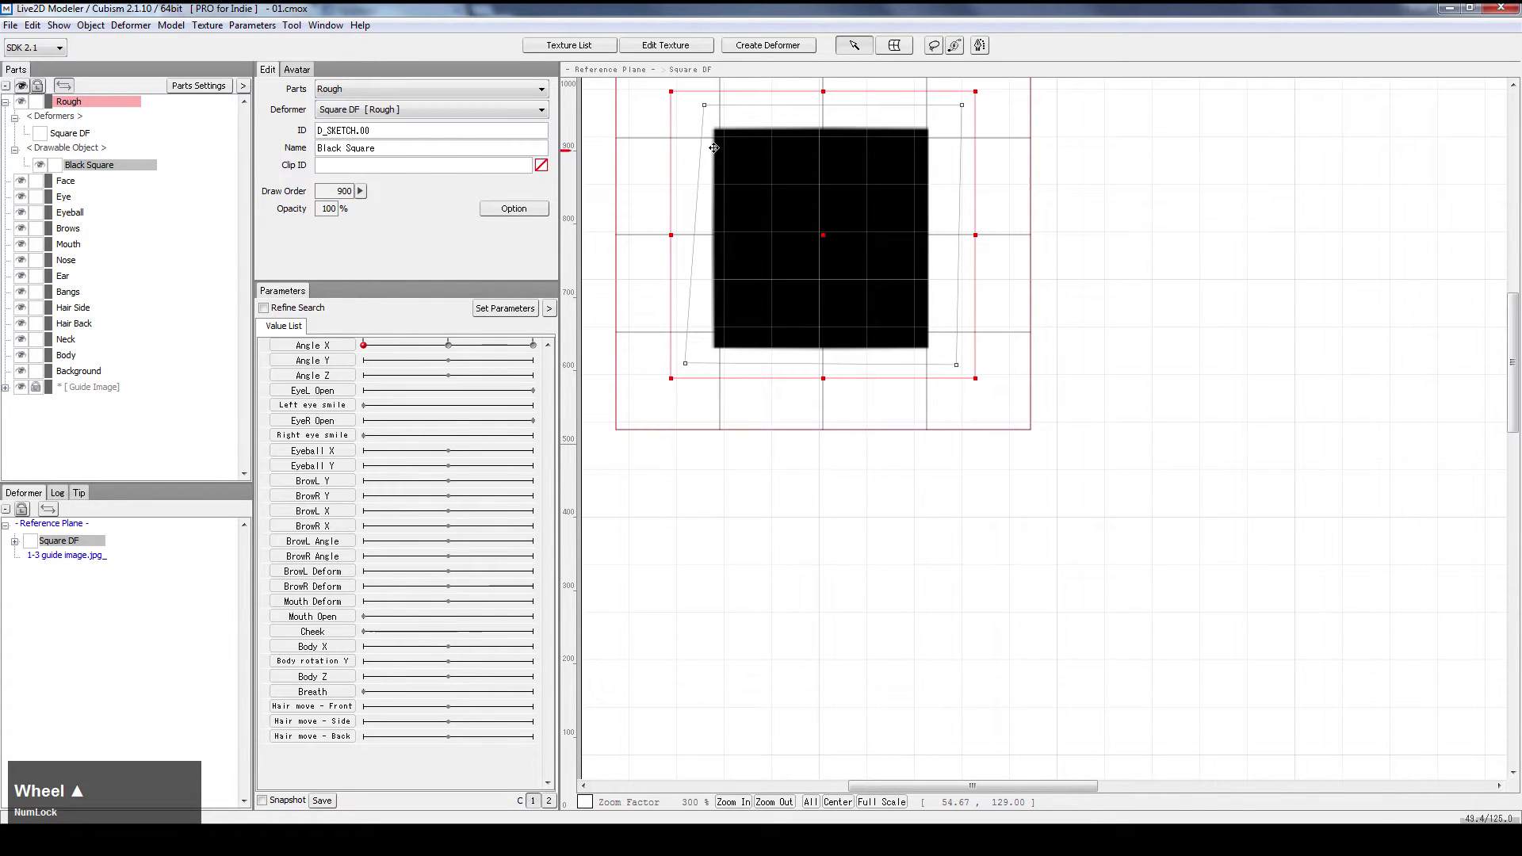
double_click(815, 232)
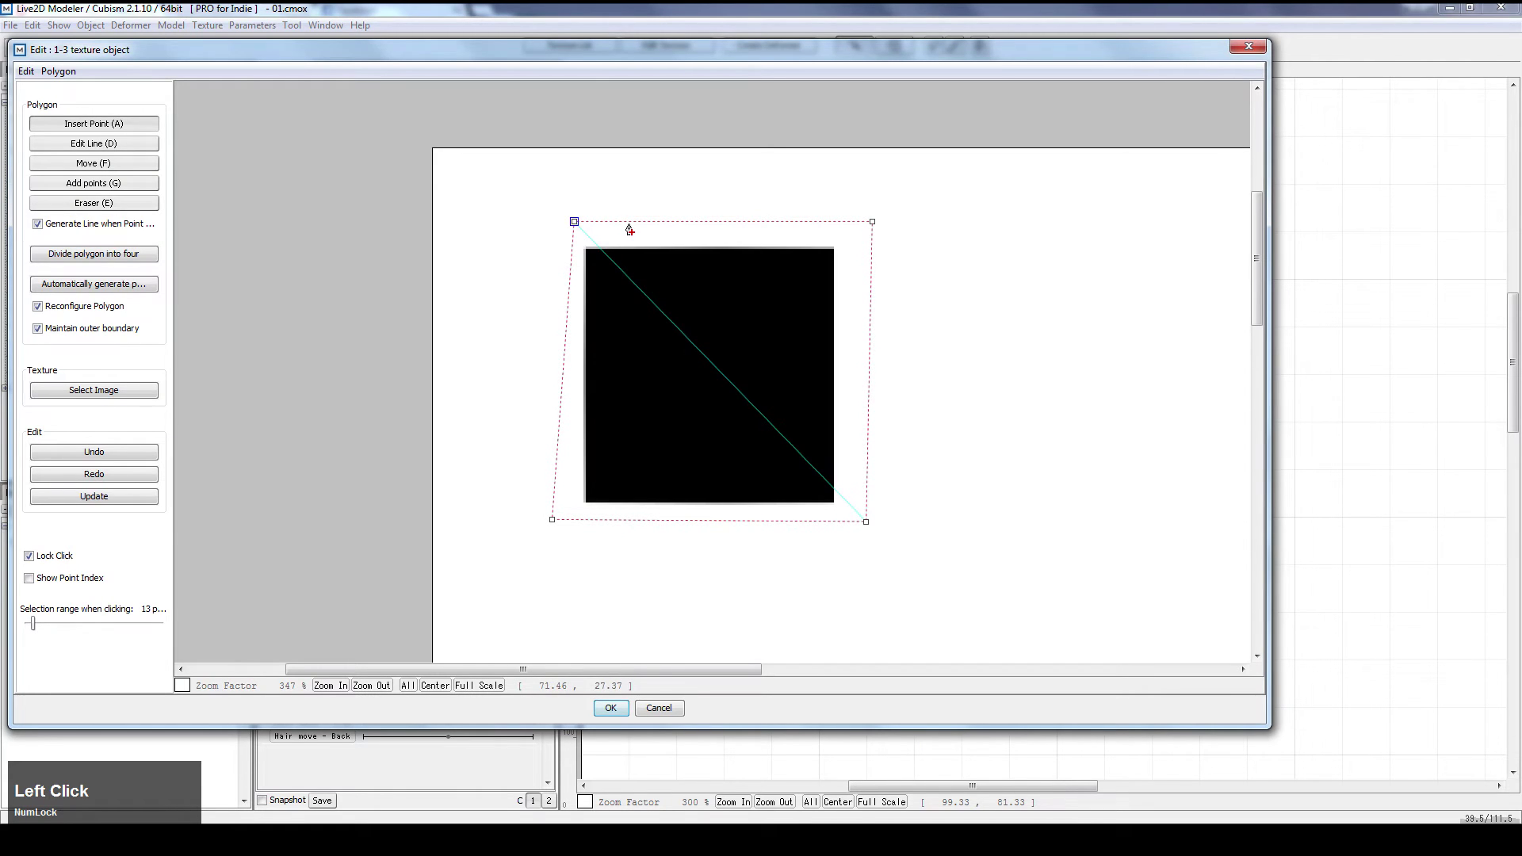
left_click(629, 224)
left_click(625, 524)
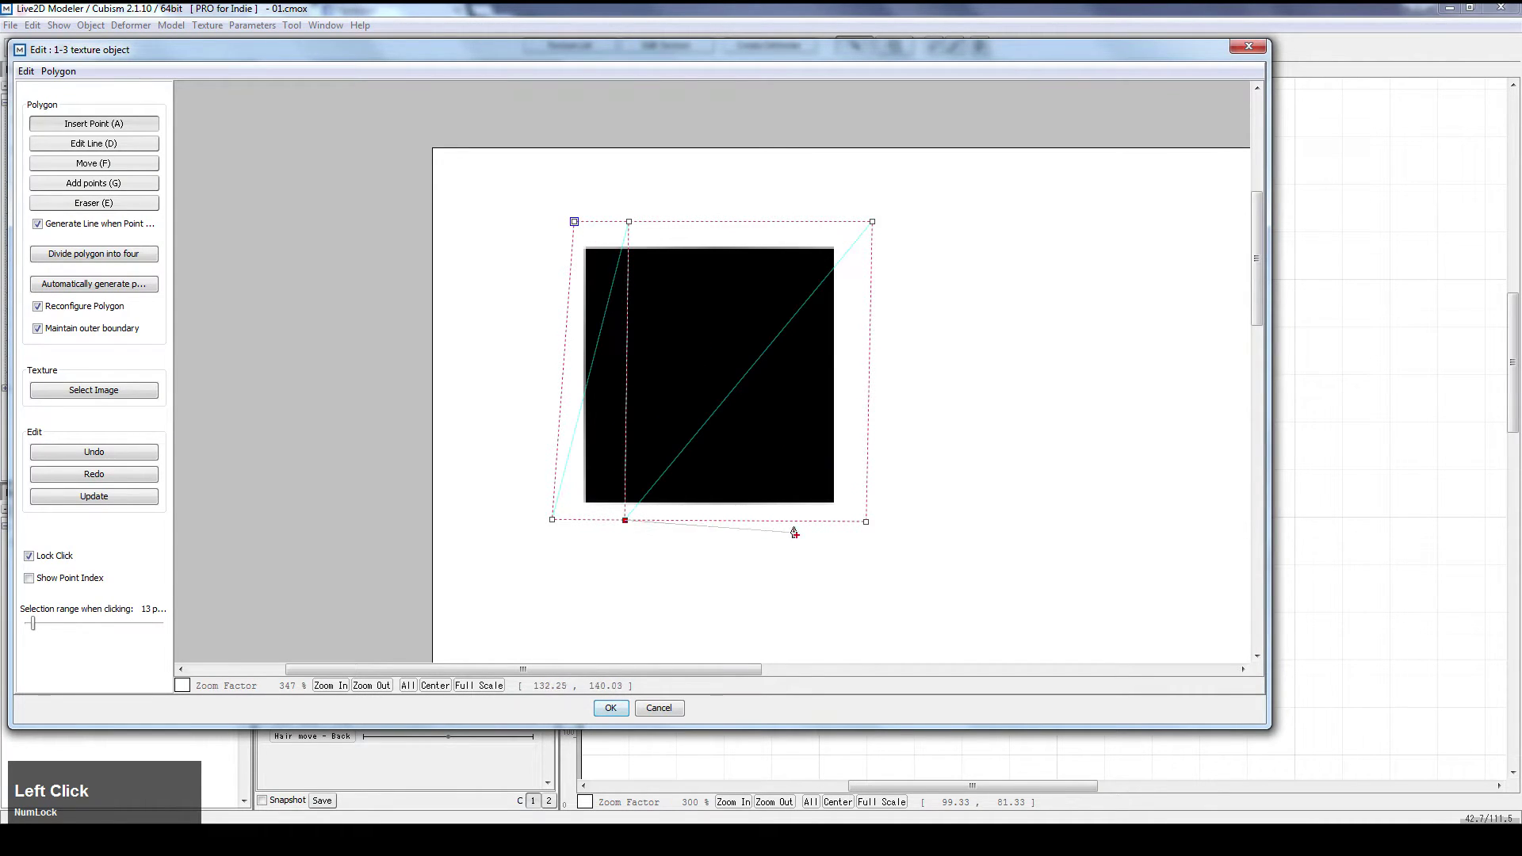
left_click(717, 523)
left_click(721, 225)
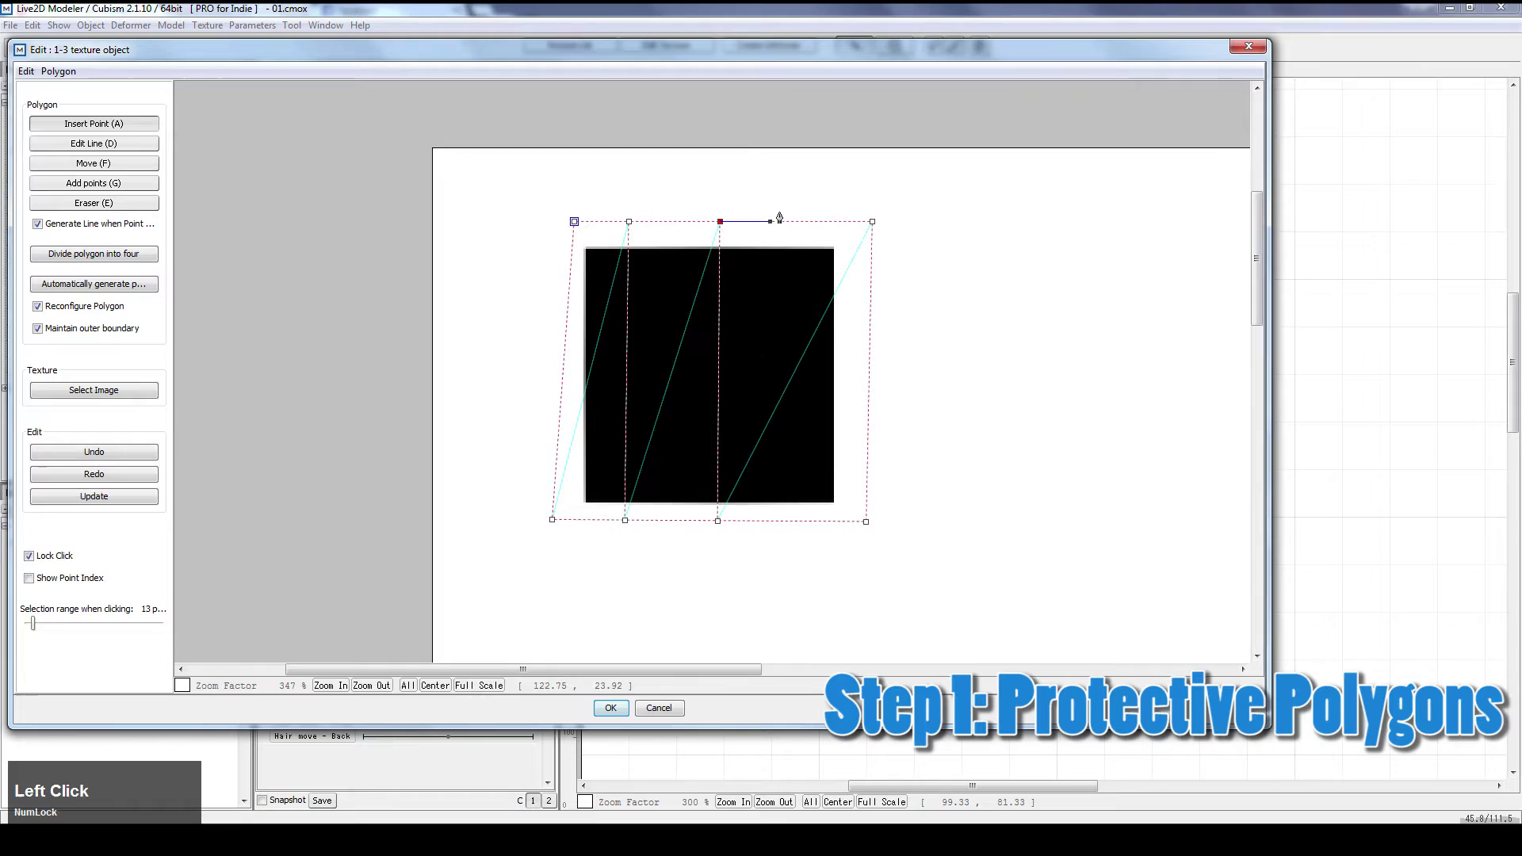
left_click(792, 224)
left_click(791, 524)
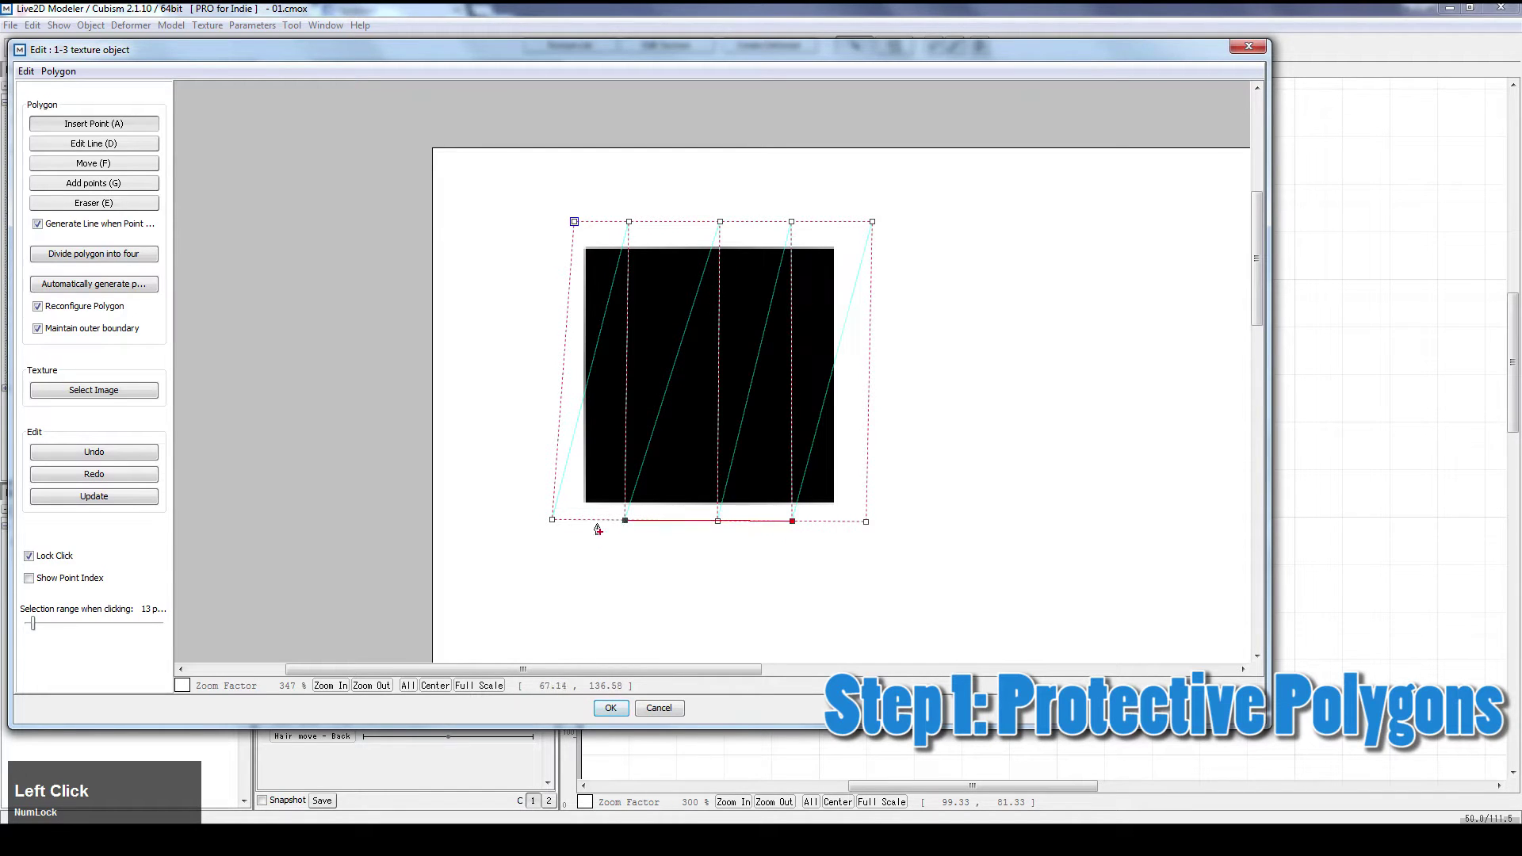
Insert points on the left boundary and along the left and middle vertical lines, connecting them into triangles across the left half
left_click(625, 428)
left_click(564, 360)
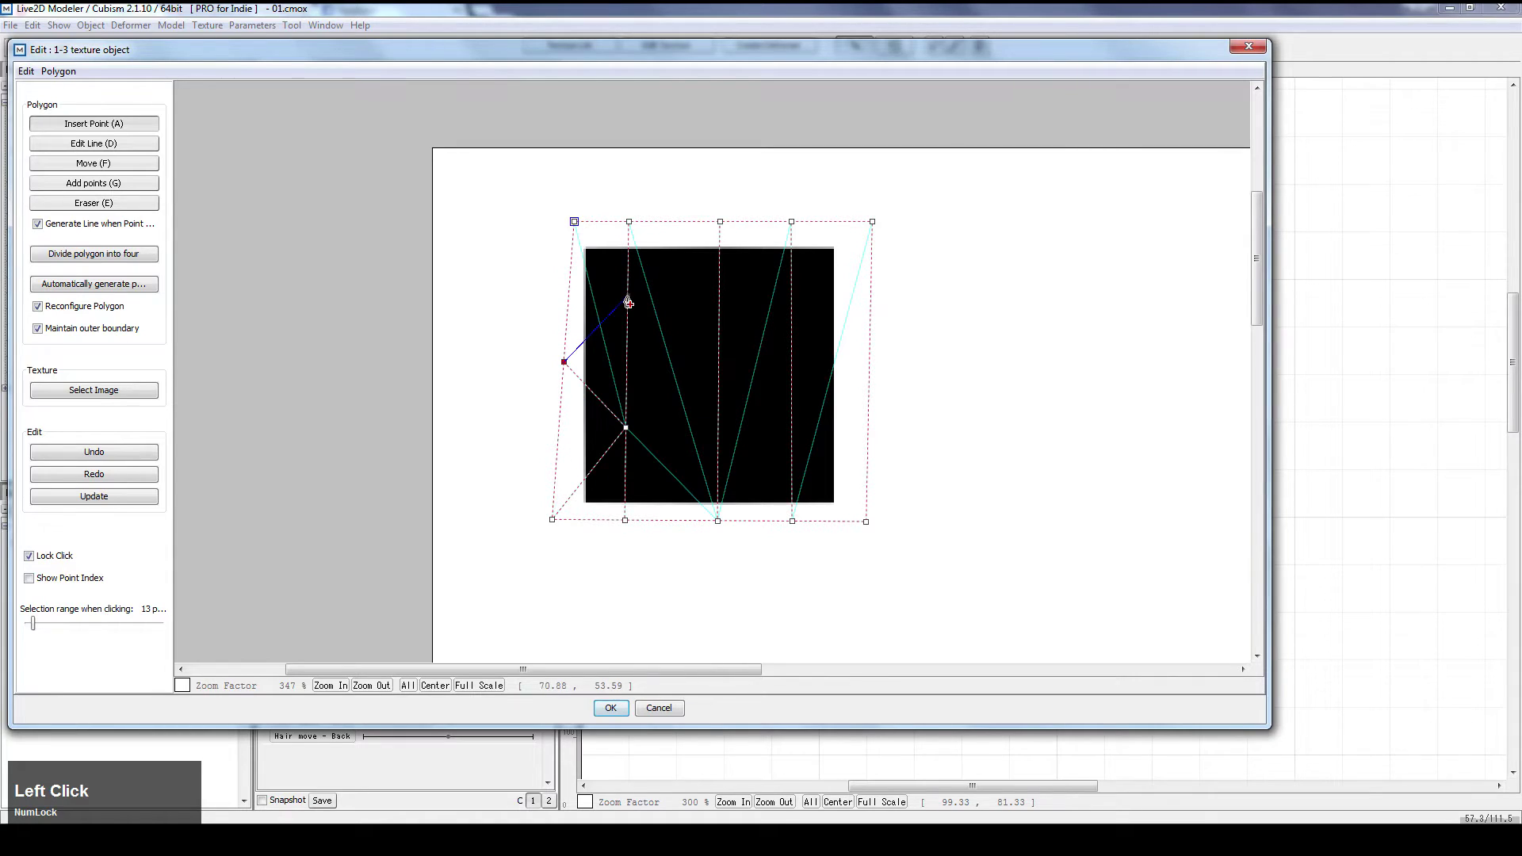
left_click(627, 296)
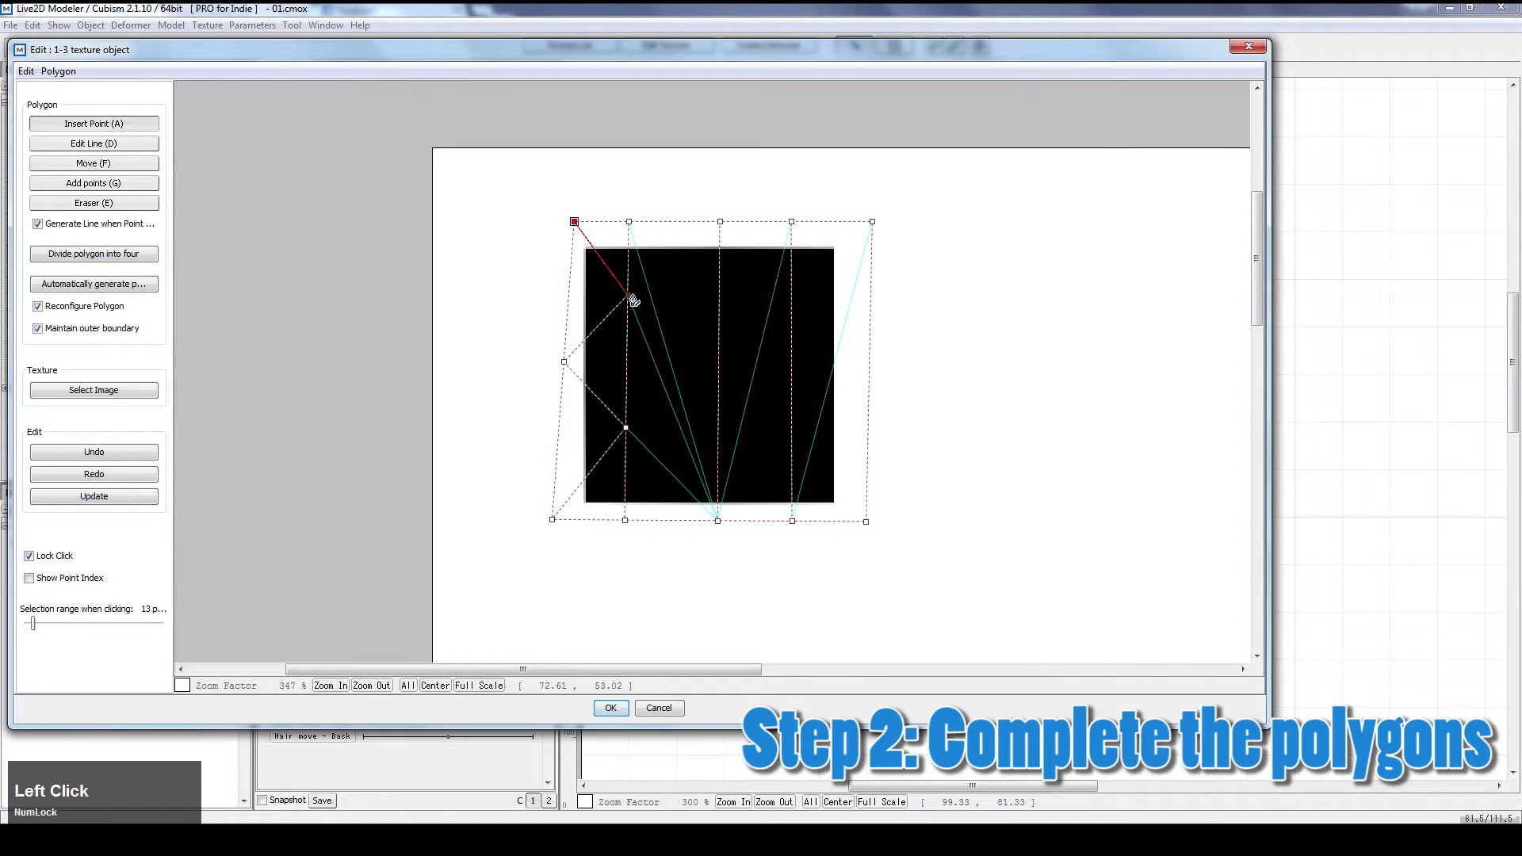
left_click(719, 224)
left_click(718, 377)
left_click(625, 429)
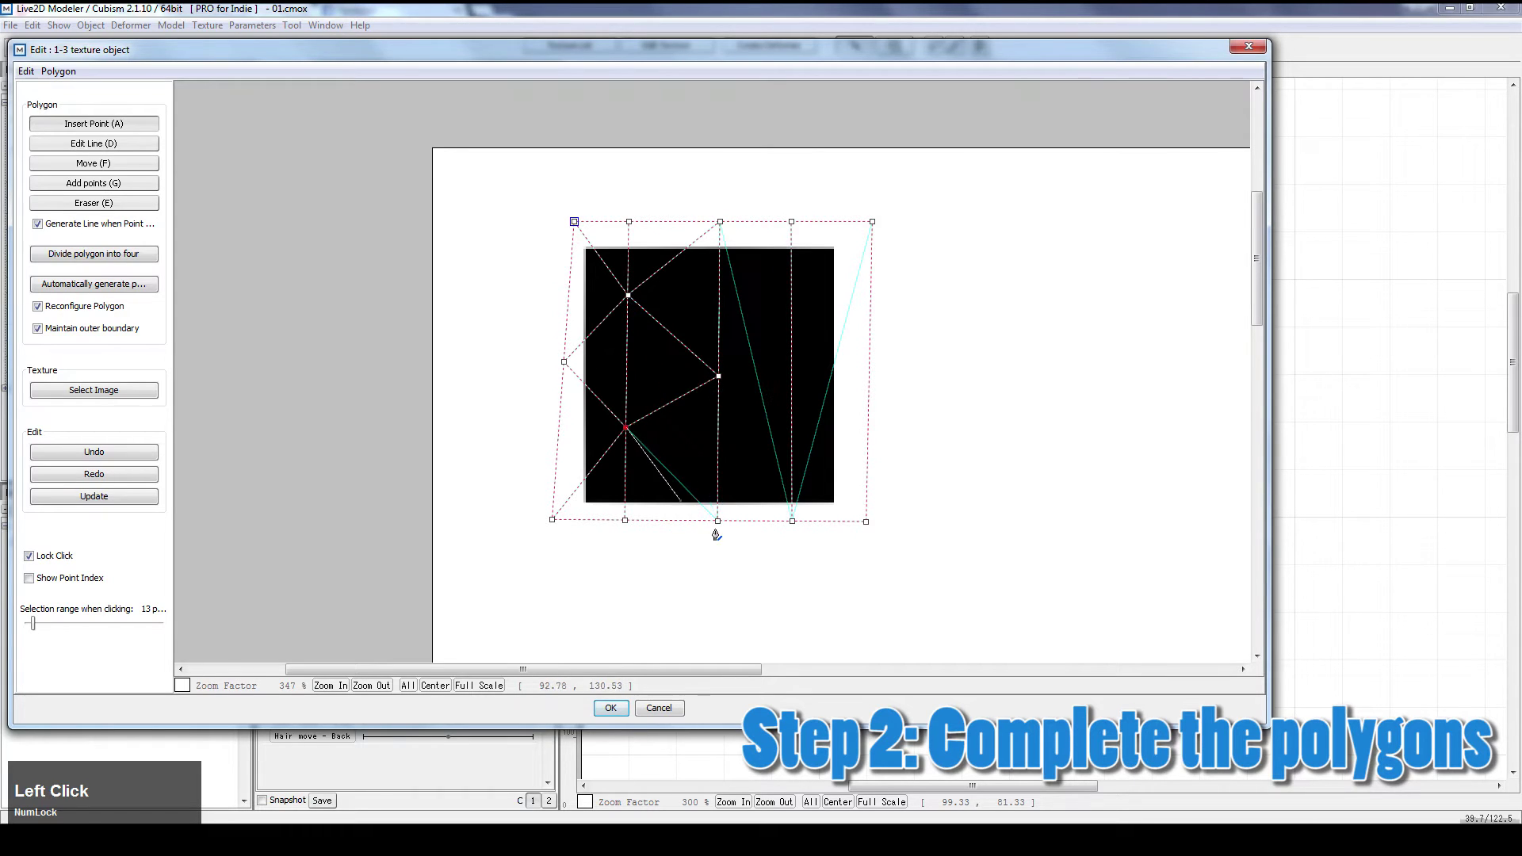
Complete the triangles across the right half with points on the right vertical line and right boundary, and apply the polygon
left_click(718, 522)
left_click(790, 439)
left_click(718, 378)
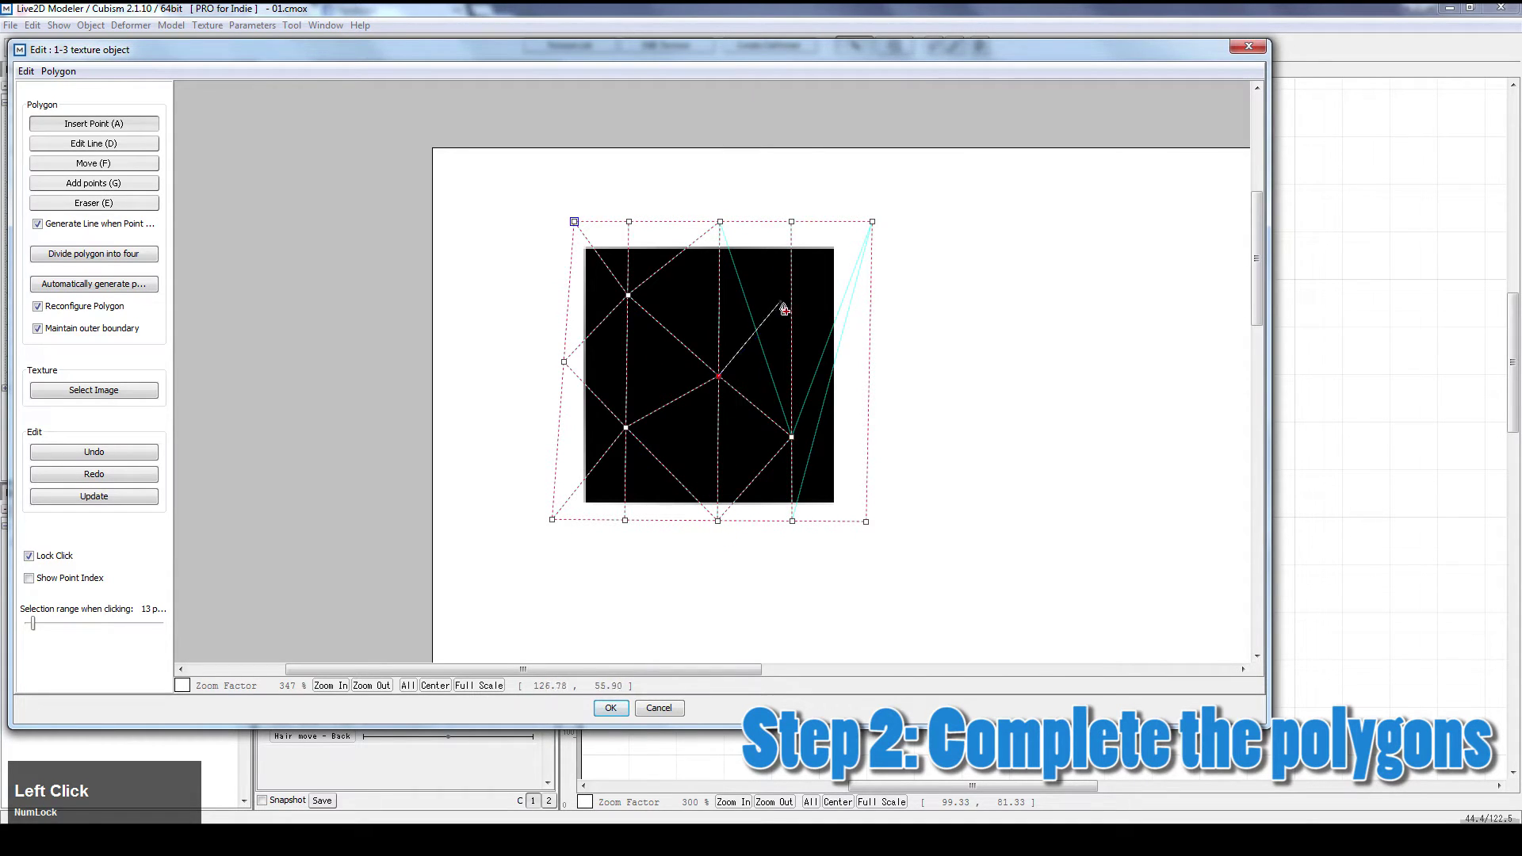
left_click(790, 305)
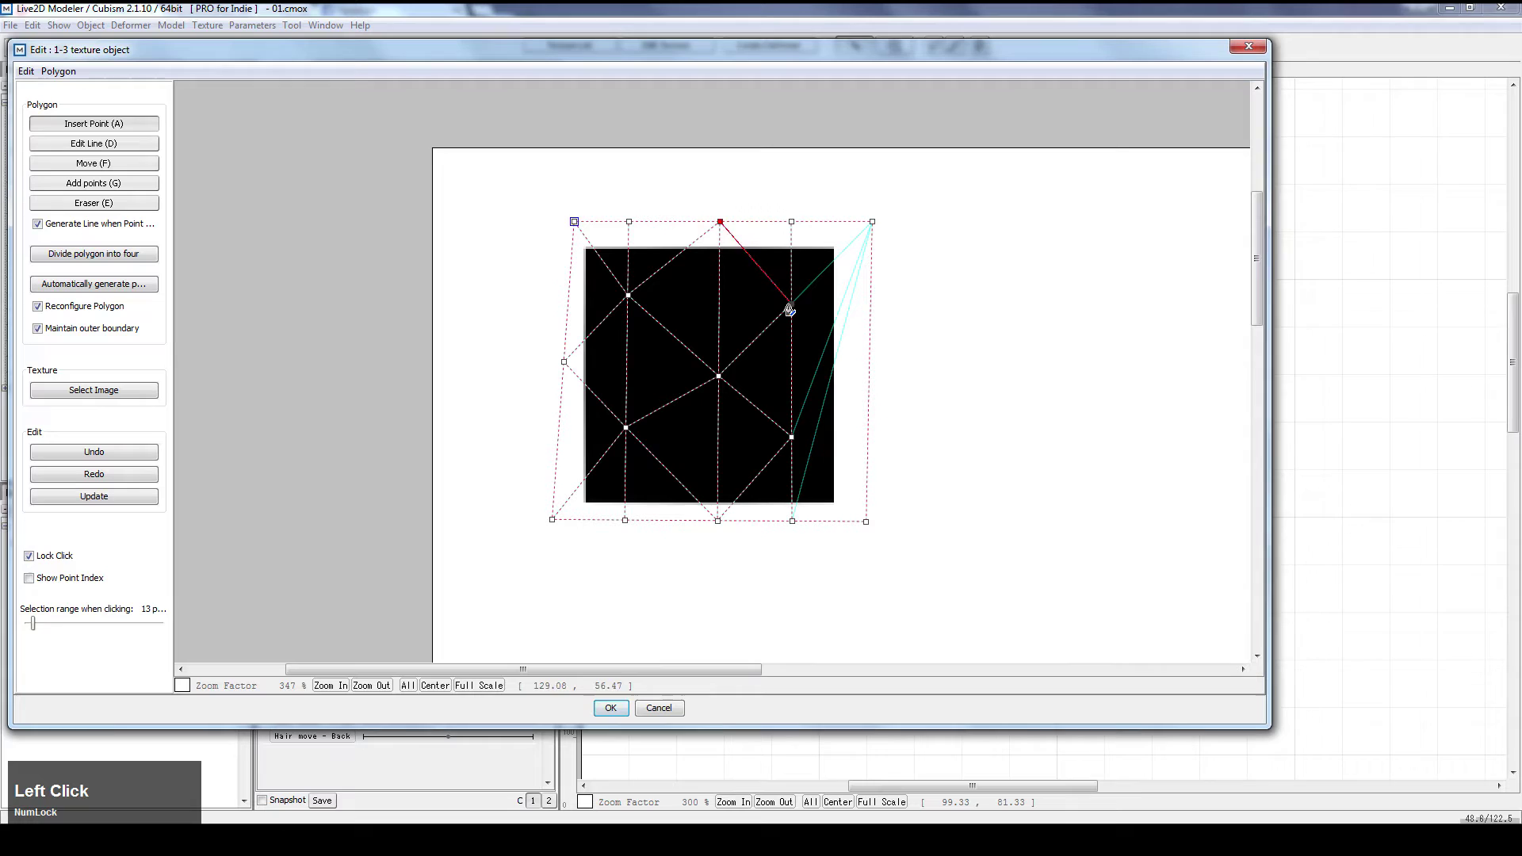
left_click(869, 384)
left_click(792, 438)
left_click(866, 521)
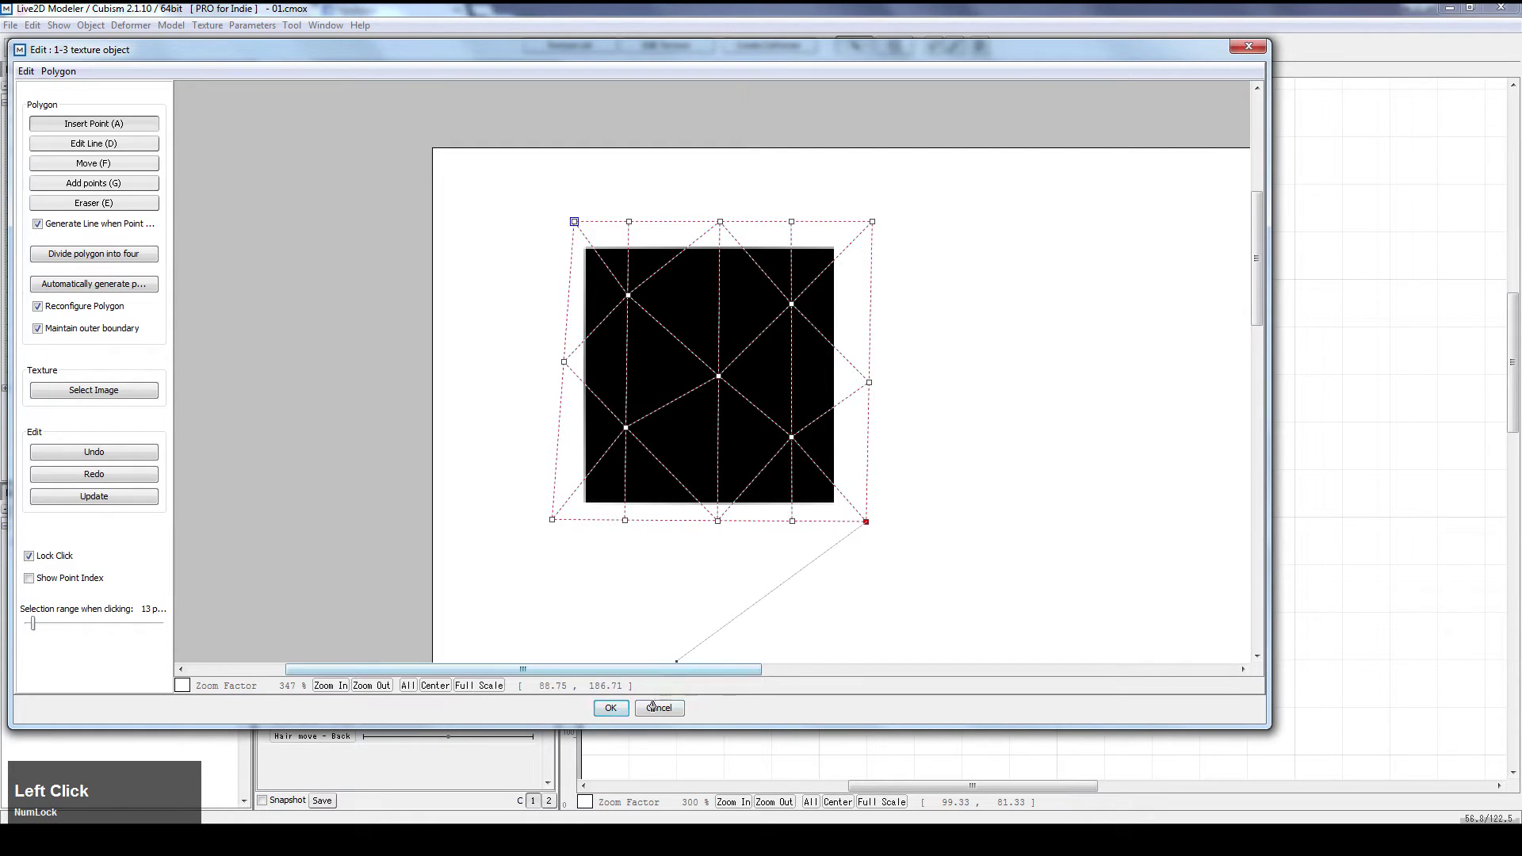
left_click(611, 708)
Add three Angle X keys at -30, 0 and 30 to the Black Square
left_click(337, 349)
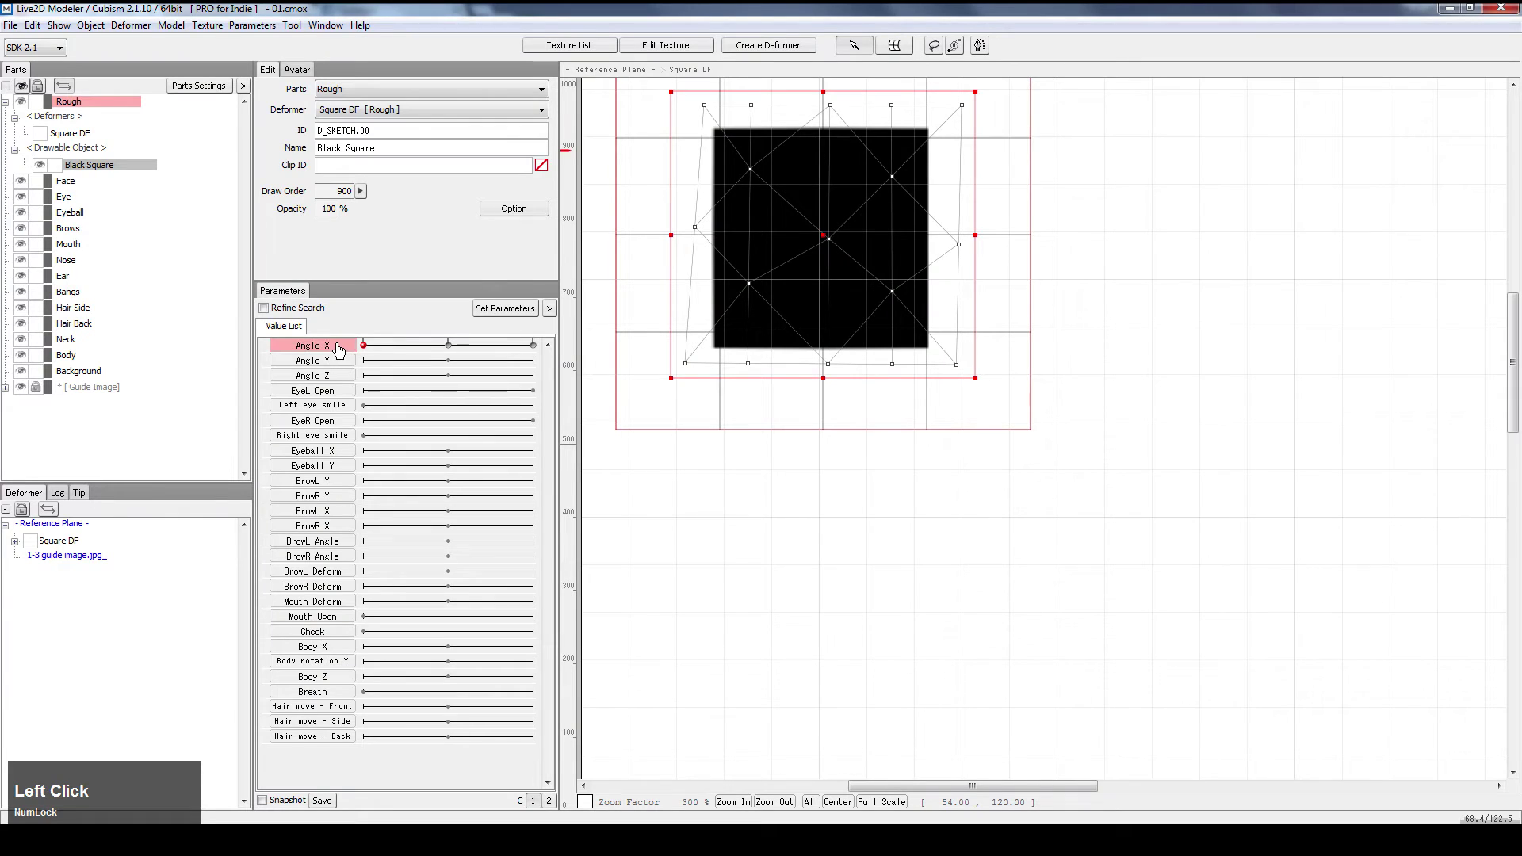
double_click(337, 349)
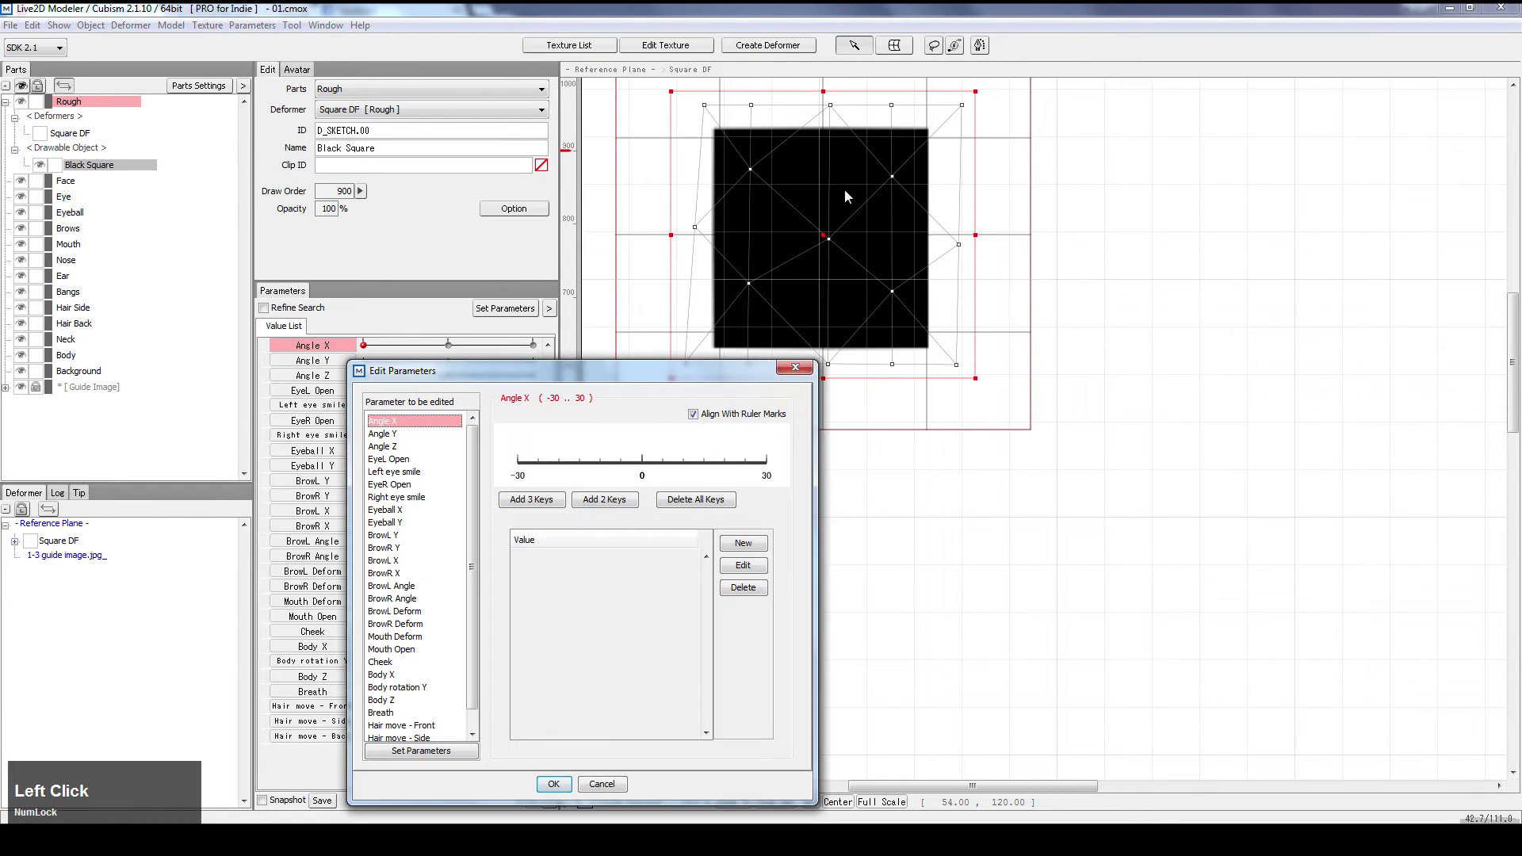
left_click(530, 500)
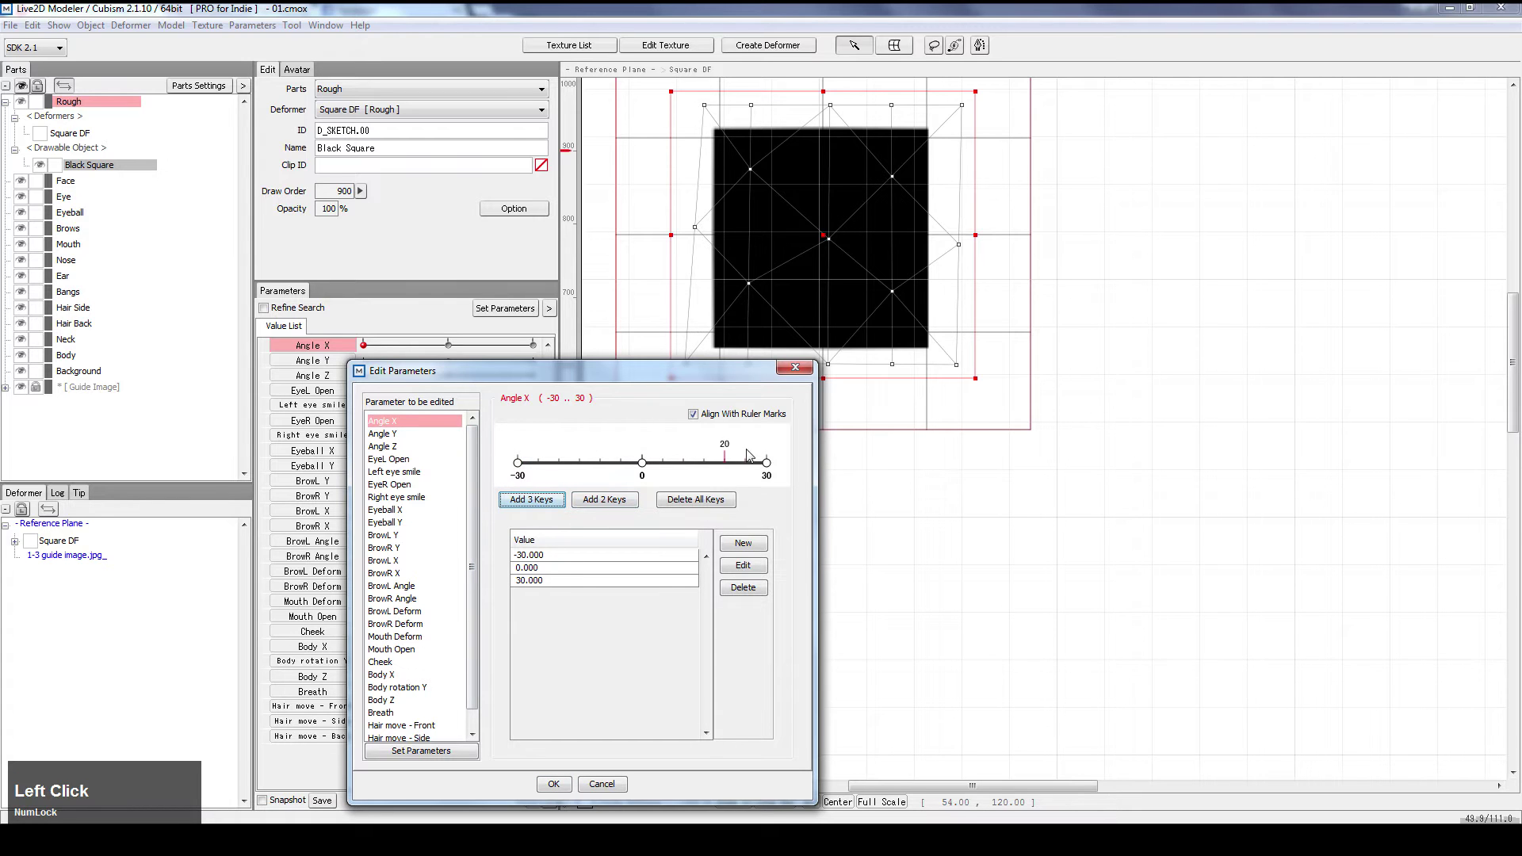
left_click(554, 785)
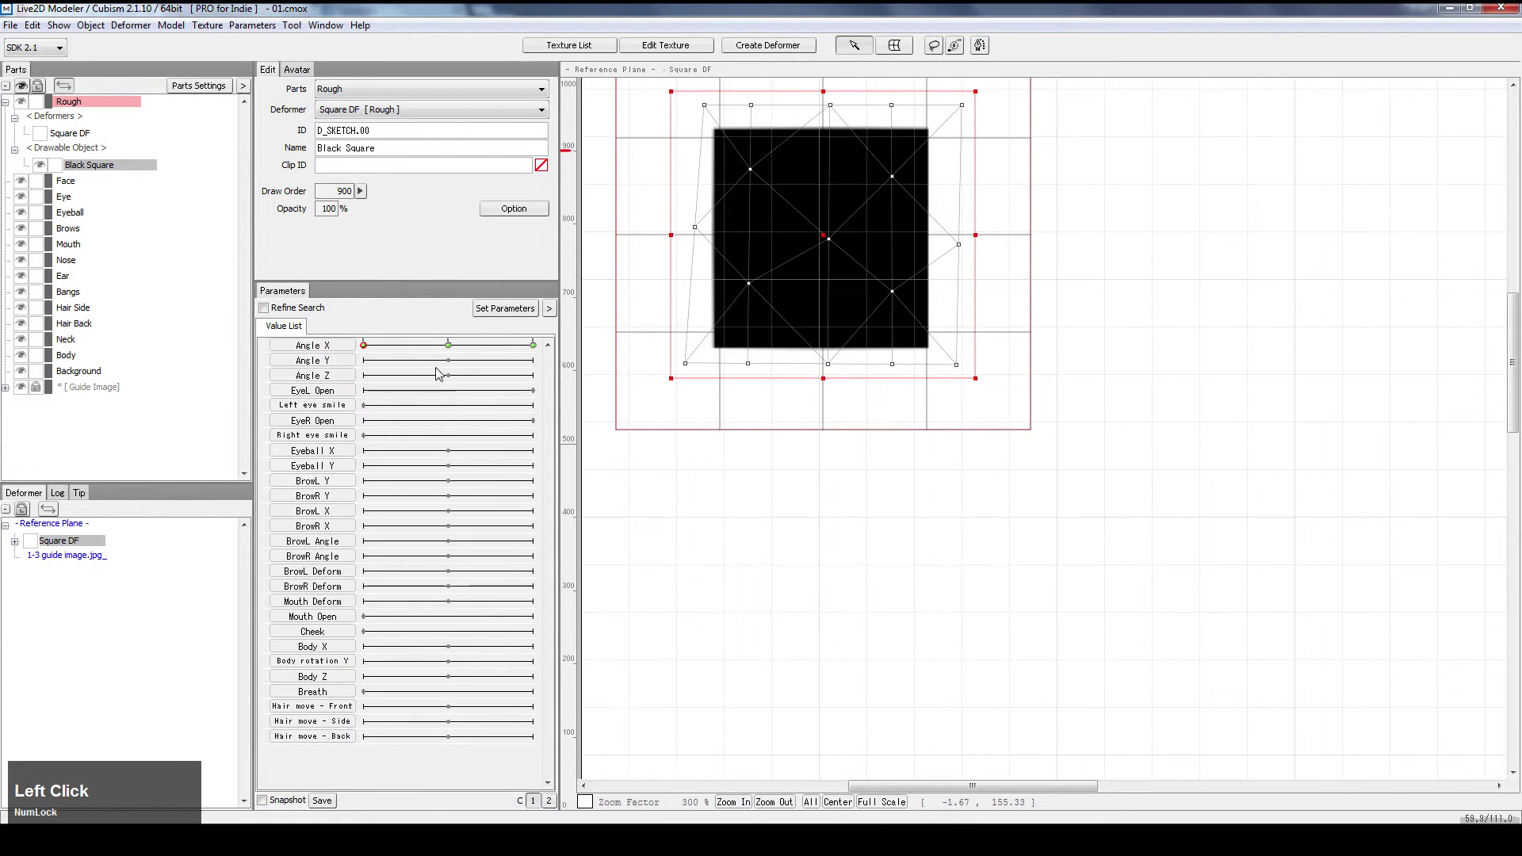
Set Angle X to 0 and try moving the Black Square's upper-left corner point
left_click_drag(367, 346, 431, 347)
left_click_drag(828, 335, 790, 176)
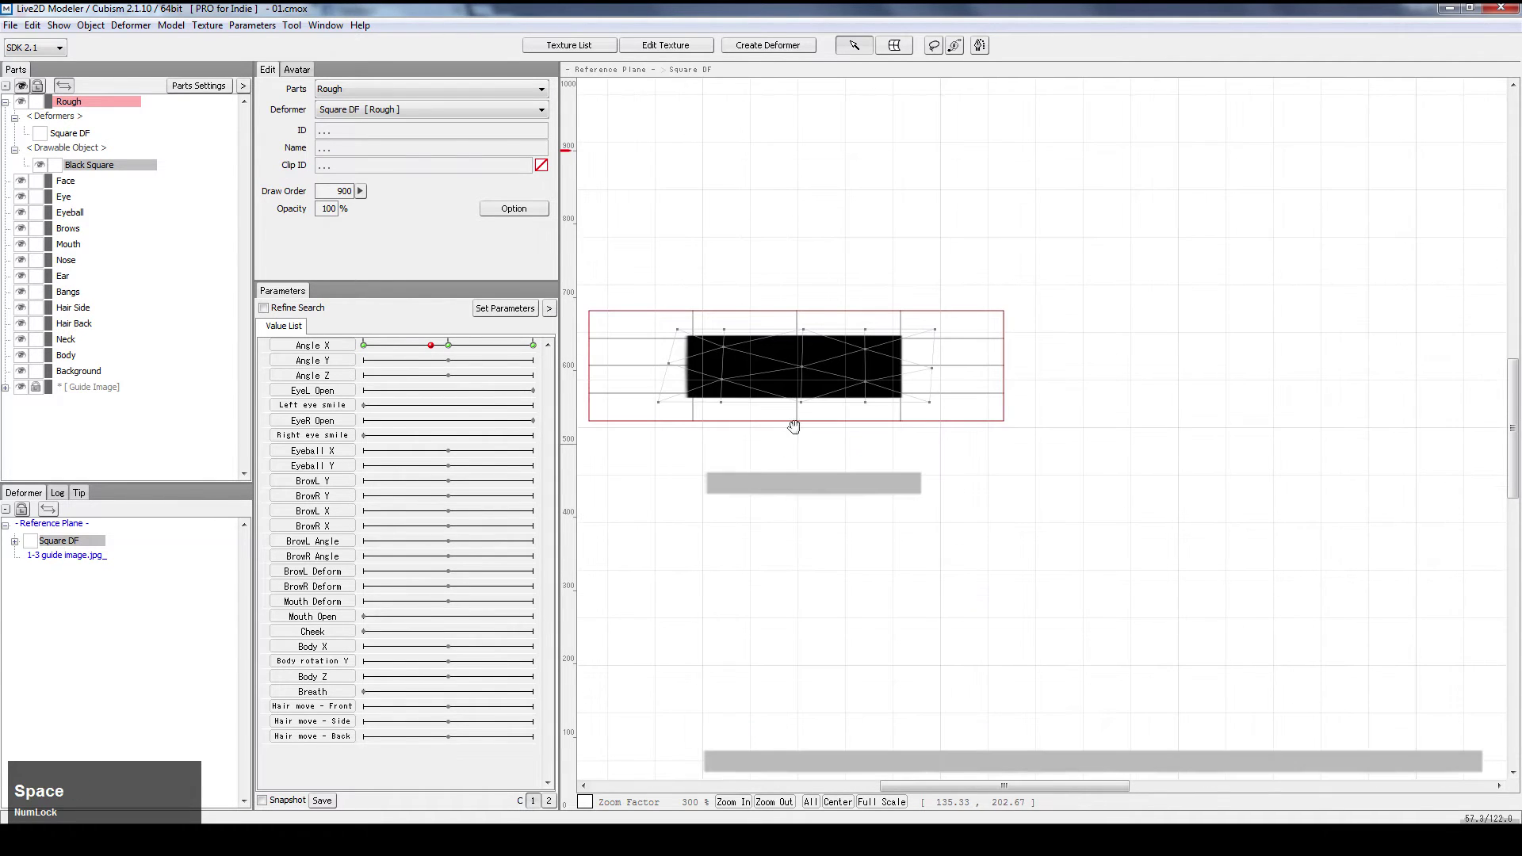
right_click(449, 347)
key("space")
scroll(724, 519, "up", 5)
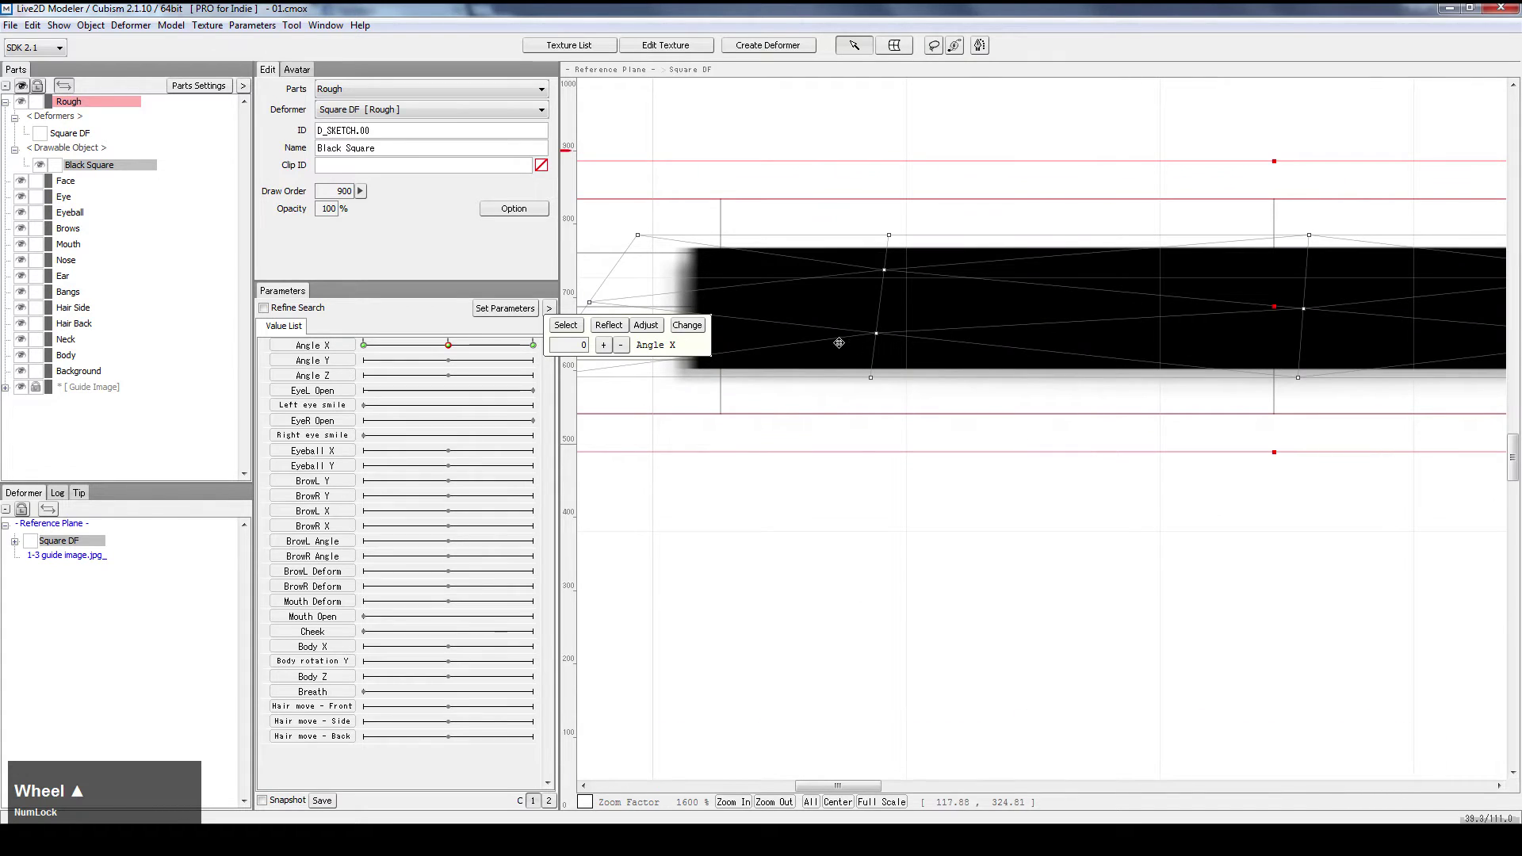
key("space")
left_click_drag(775, 177, 908, 146)
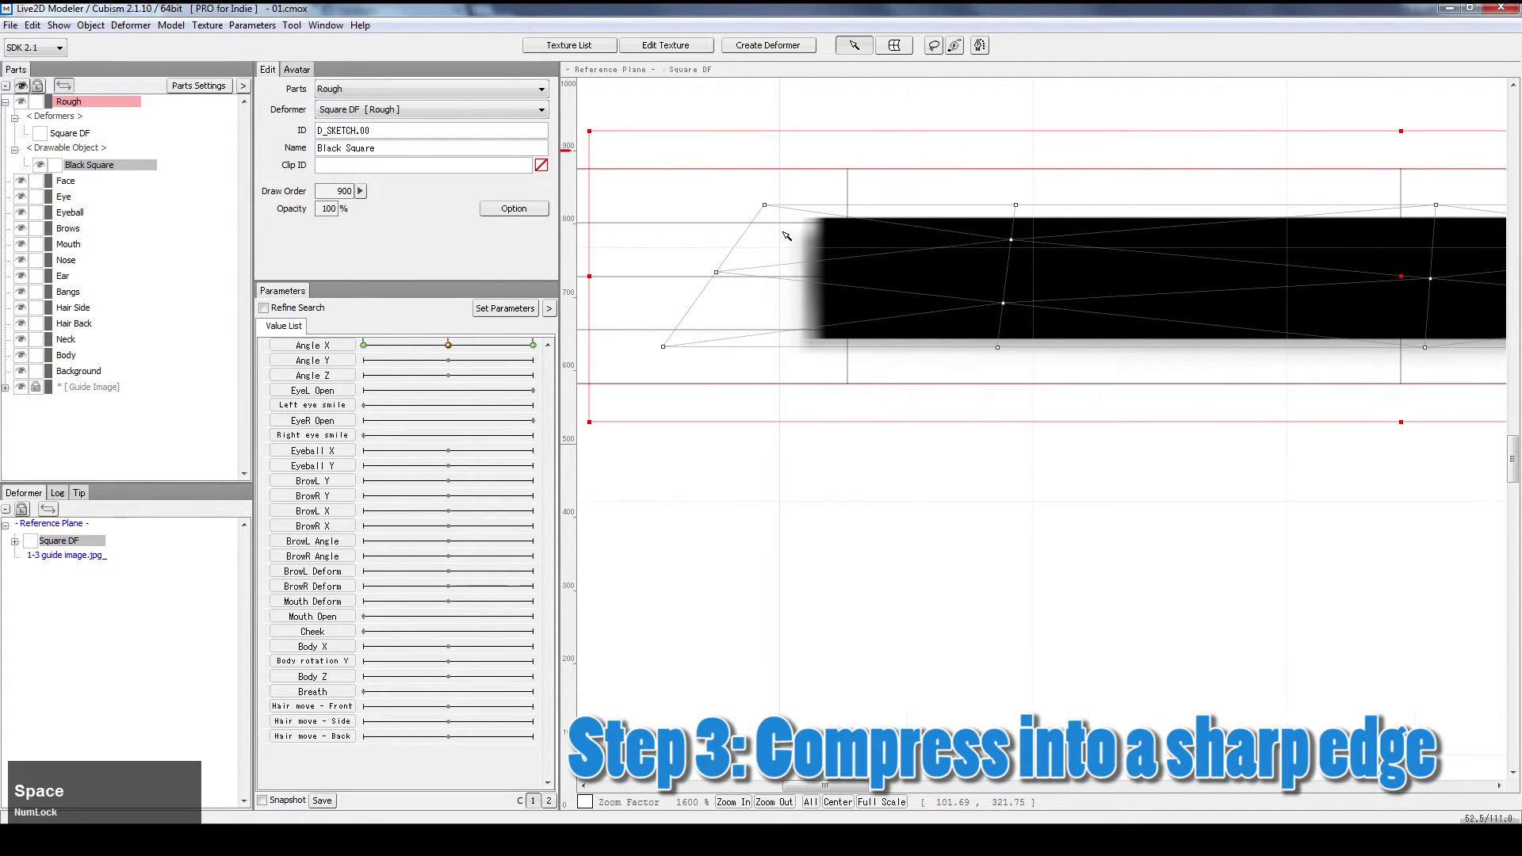
mouse_move(765, 206)
left_mouse_down()
mouse_move(791, 231)
mouse_move(781, 200)
left_mouse_up()
key("ctrl+z")
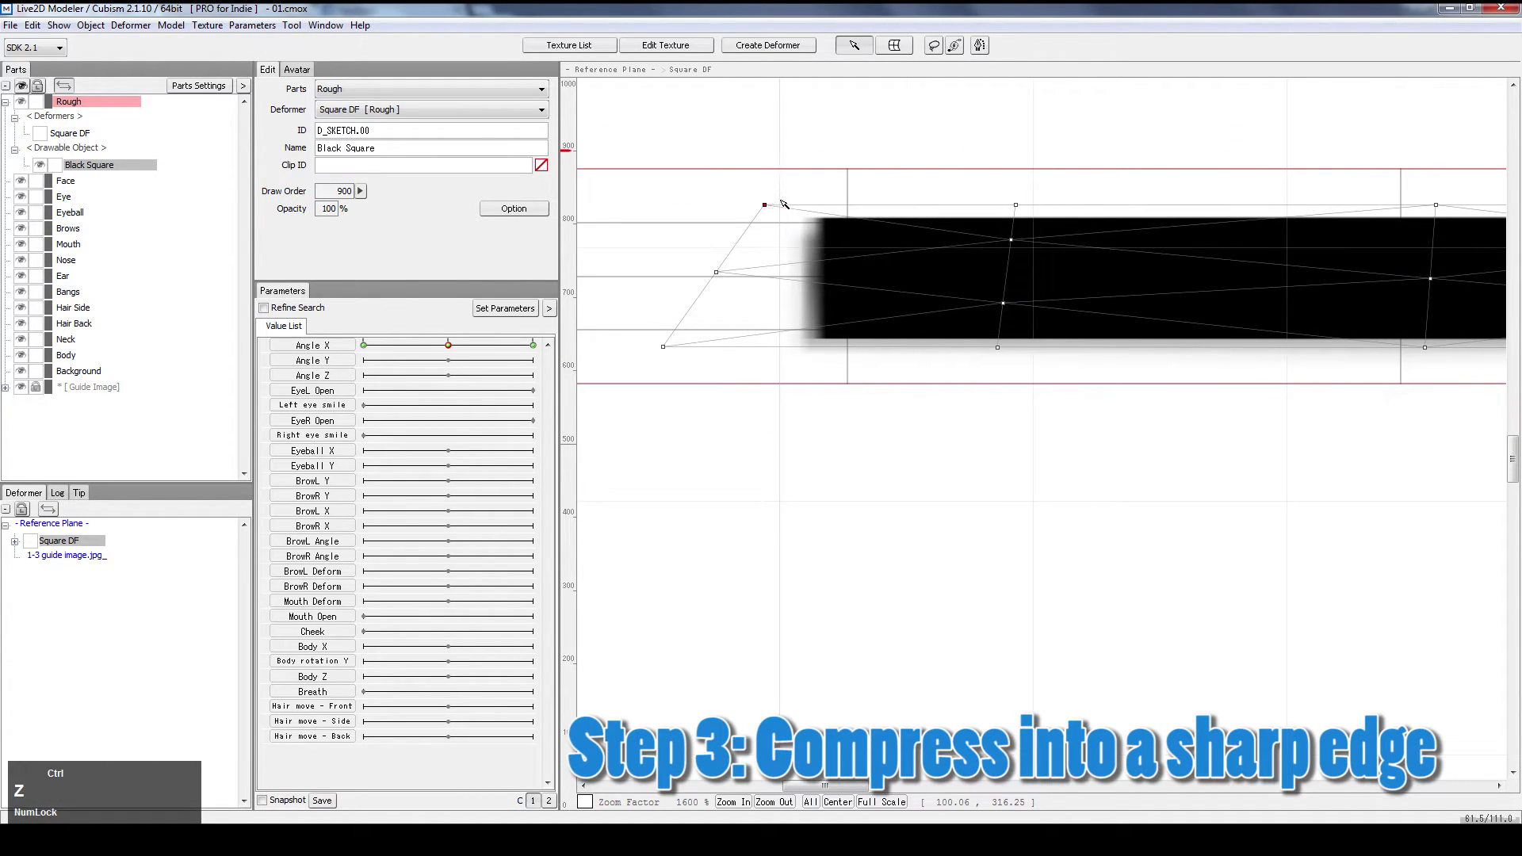
Nudge the Square DF deformer down slightly so the black shape lines up with the grey guide bar
left_click_drag(1301, 455, 1036, 510)
scroll(1064, 452, "down", 2)
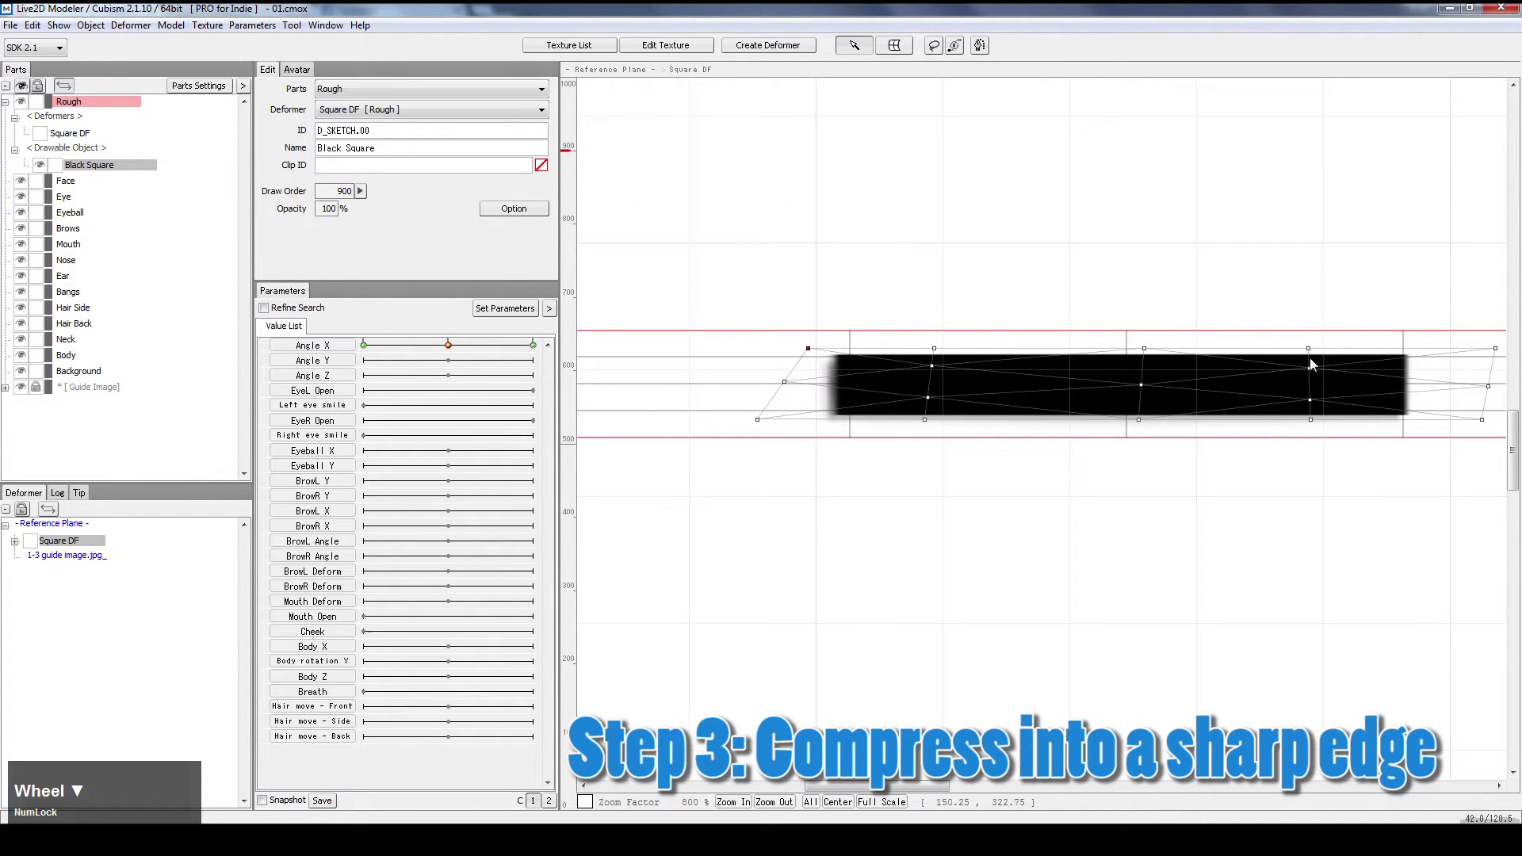
left_click(75, 133)
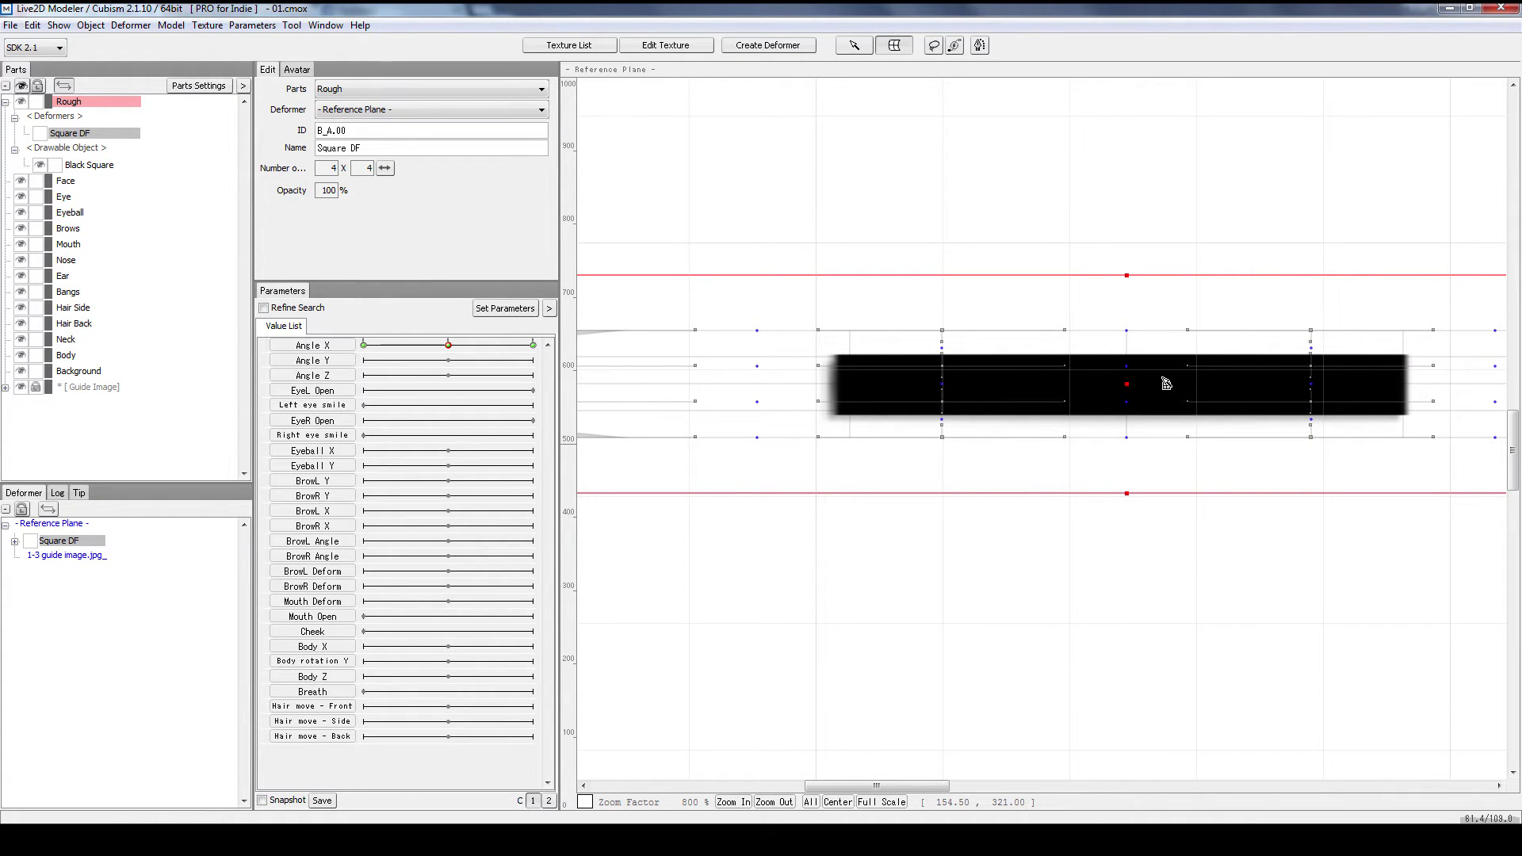
key("Down")
key("Down")
key("Down")
key("Down")
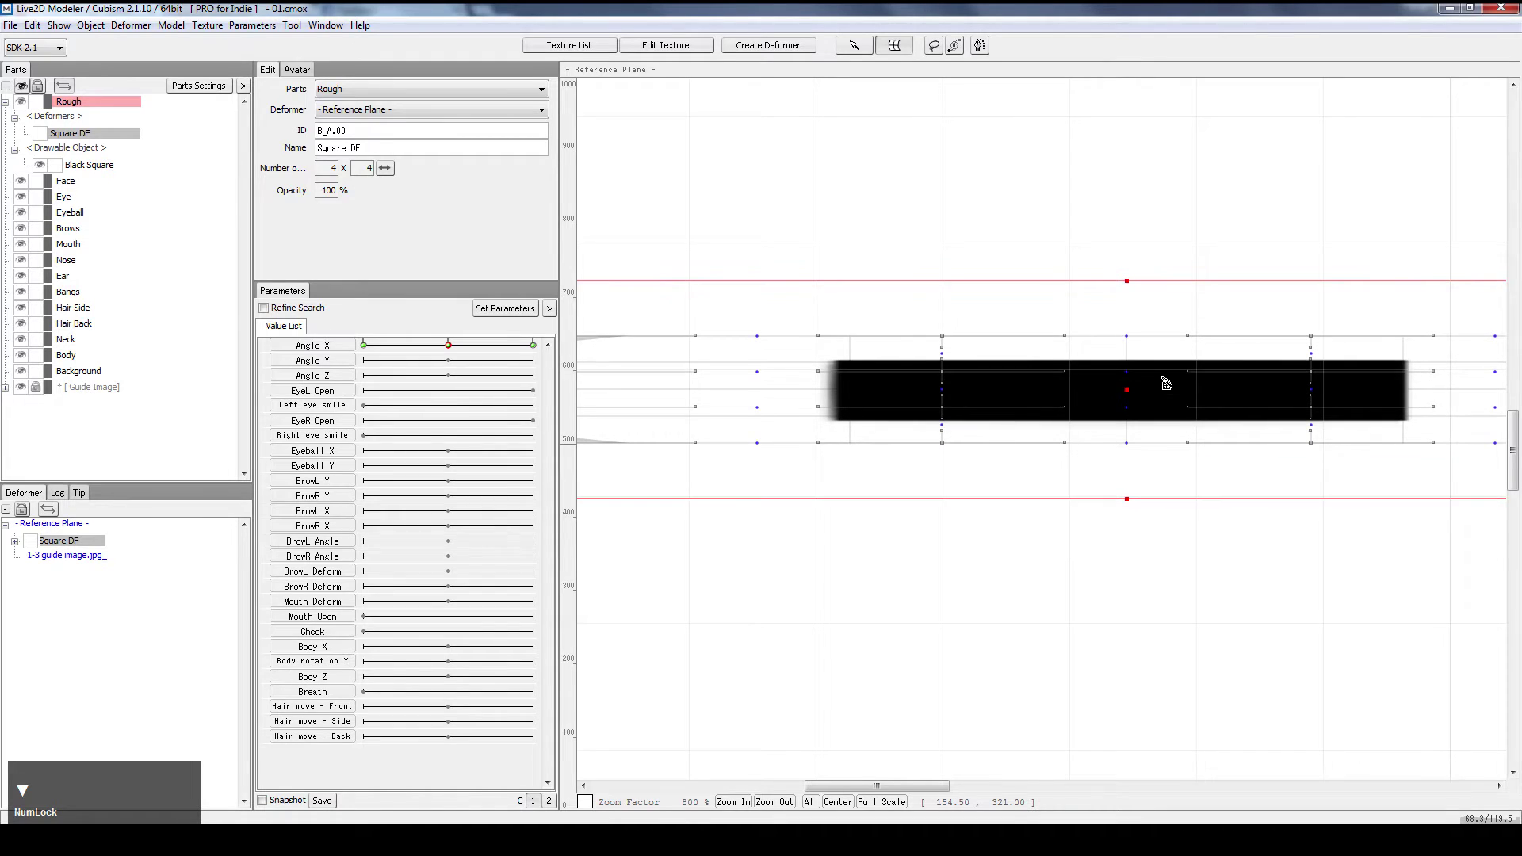
key("Down")
key("Down")
key("Down")
key("Up")
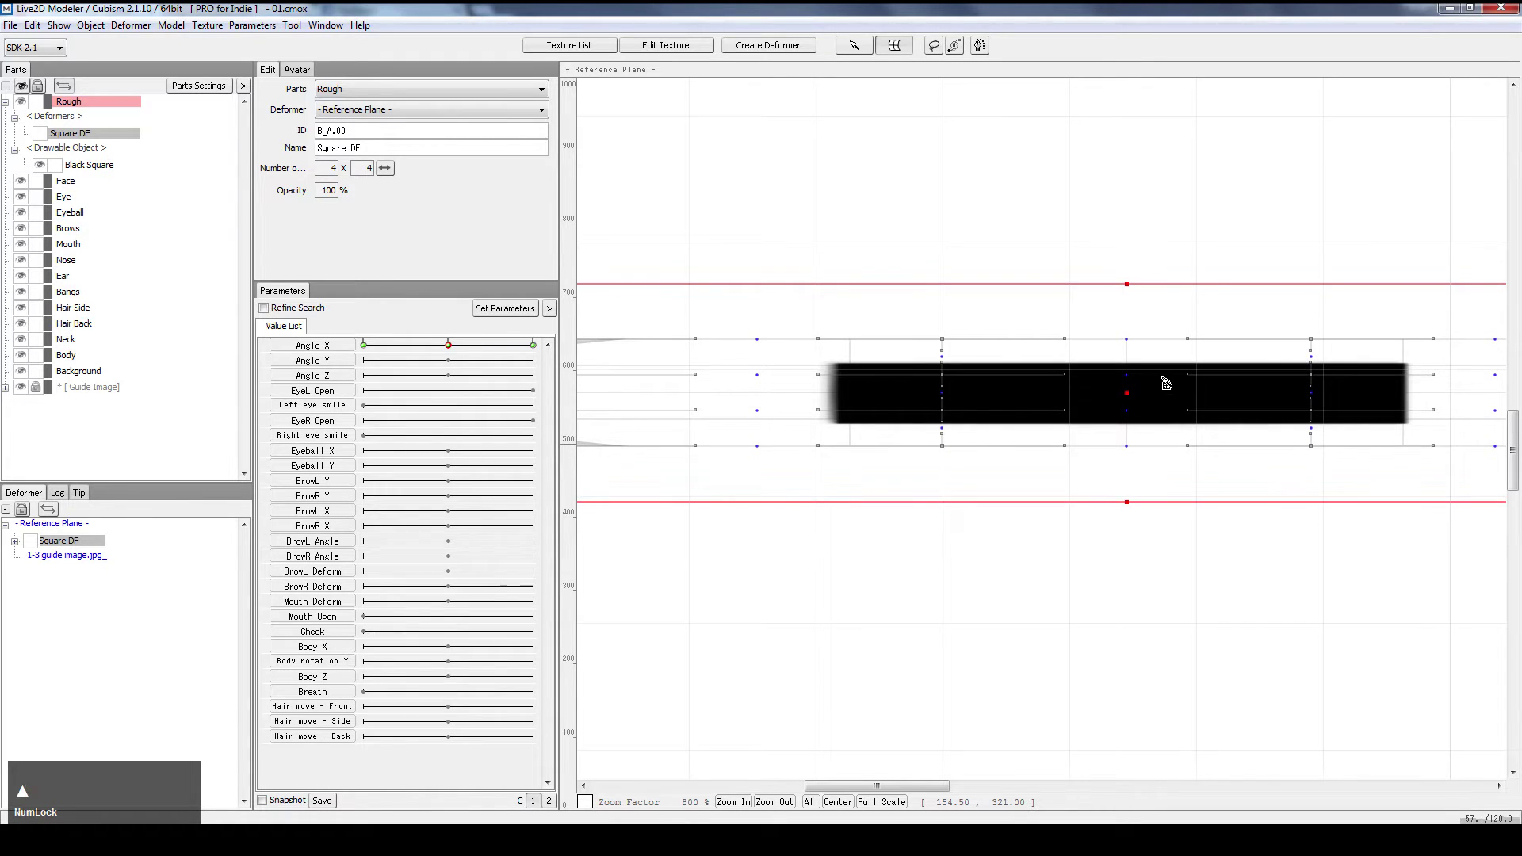
Move the Black Square's three left boundary points right, close to the first inner column of points
left_click(104, 167)
scroll(861, 403, "up", 3)
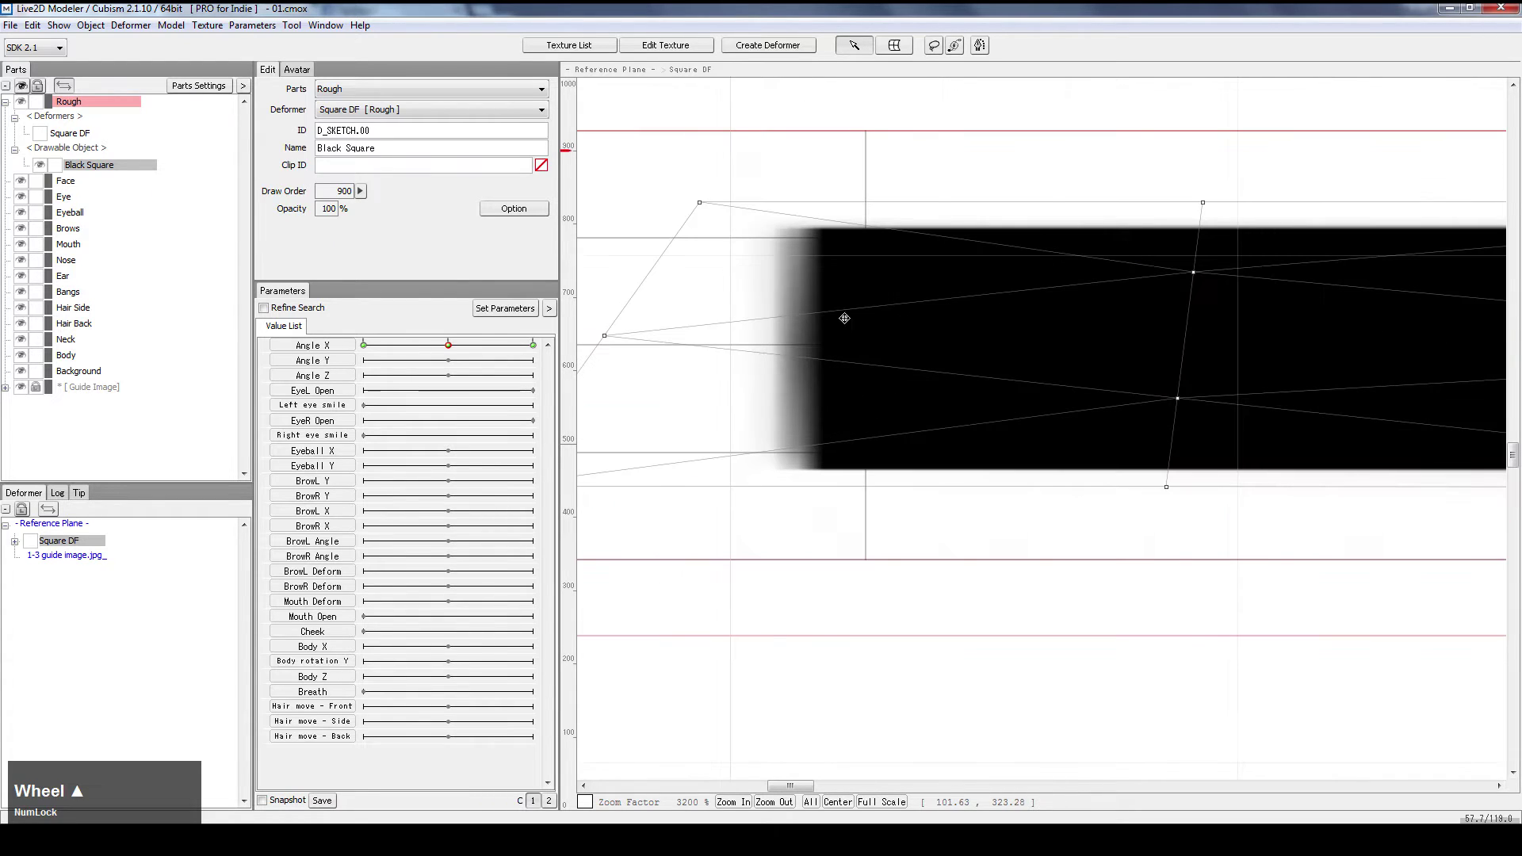
key("space")
left_click_drag(936, 310, 1023, 299)
scroll(855, 294, "down", 1)
left_click(690, 196)
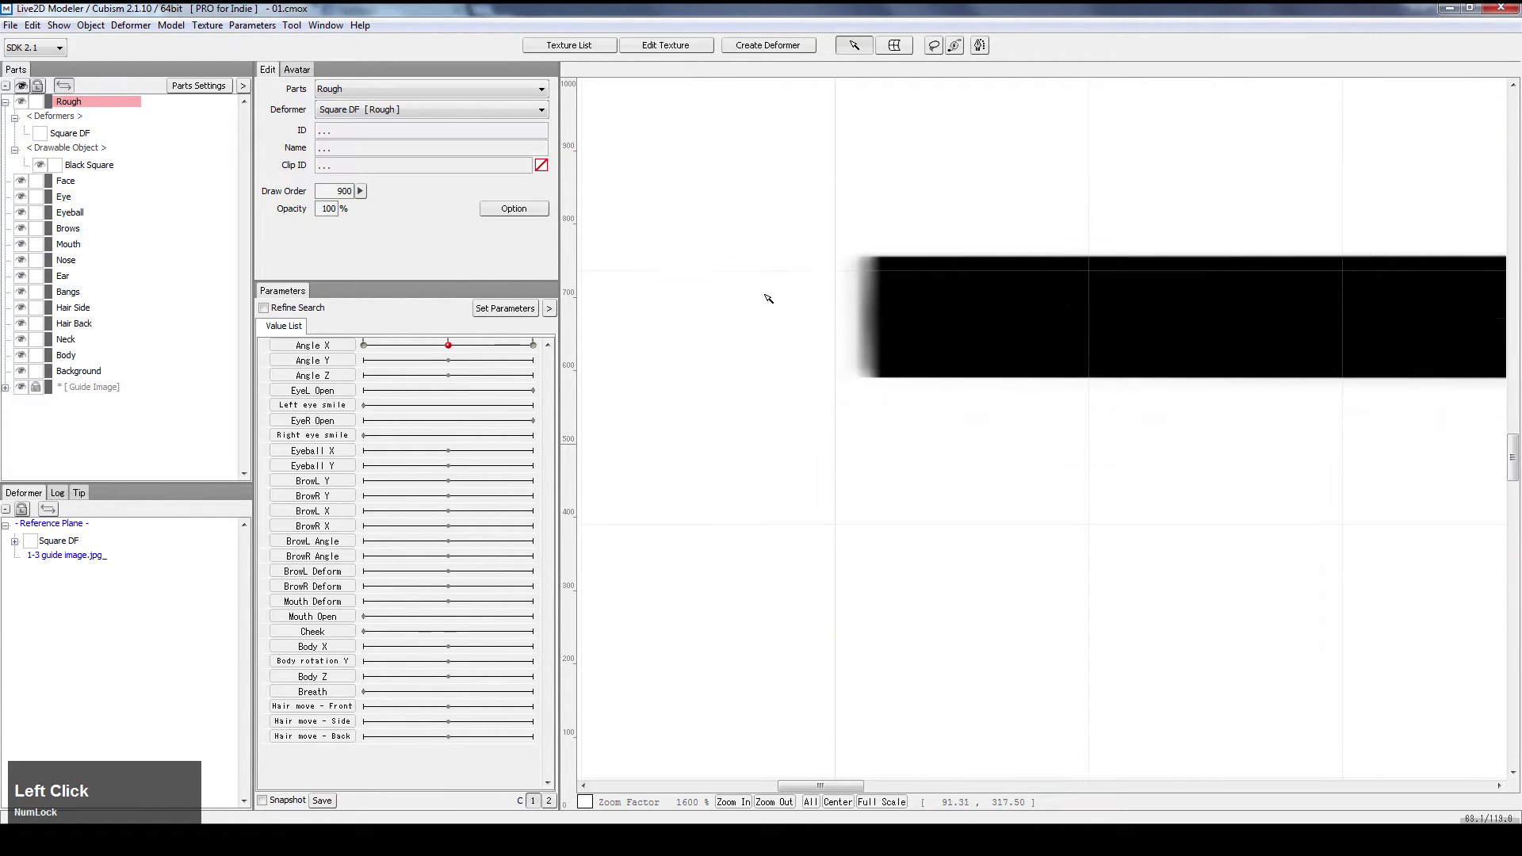
left_click(766, 318)
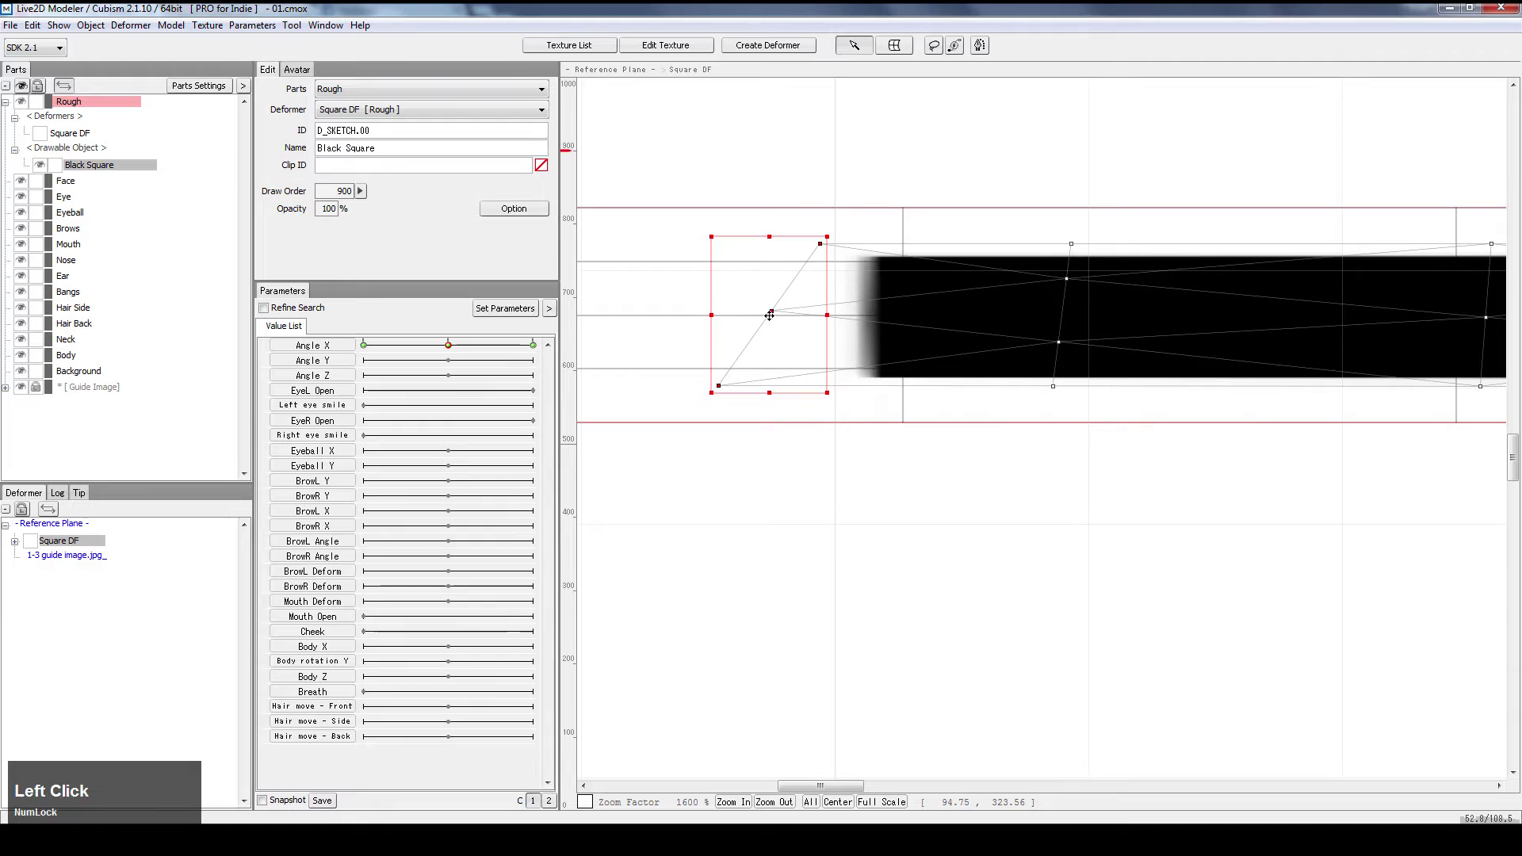
left_click_drag(784, 313, 1023, 304)
Move the Black Square's left middle and two left corner points into a nearly vertical line close to the inner points
scroll(973, 325, "up", 1)
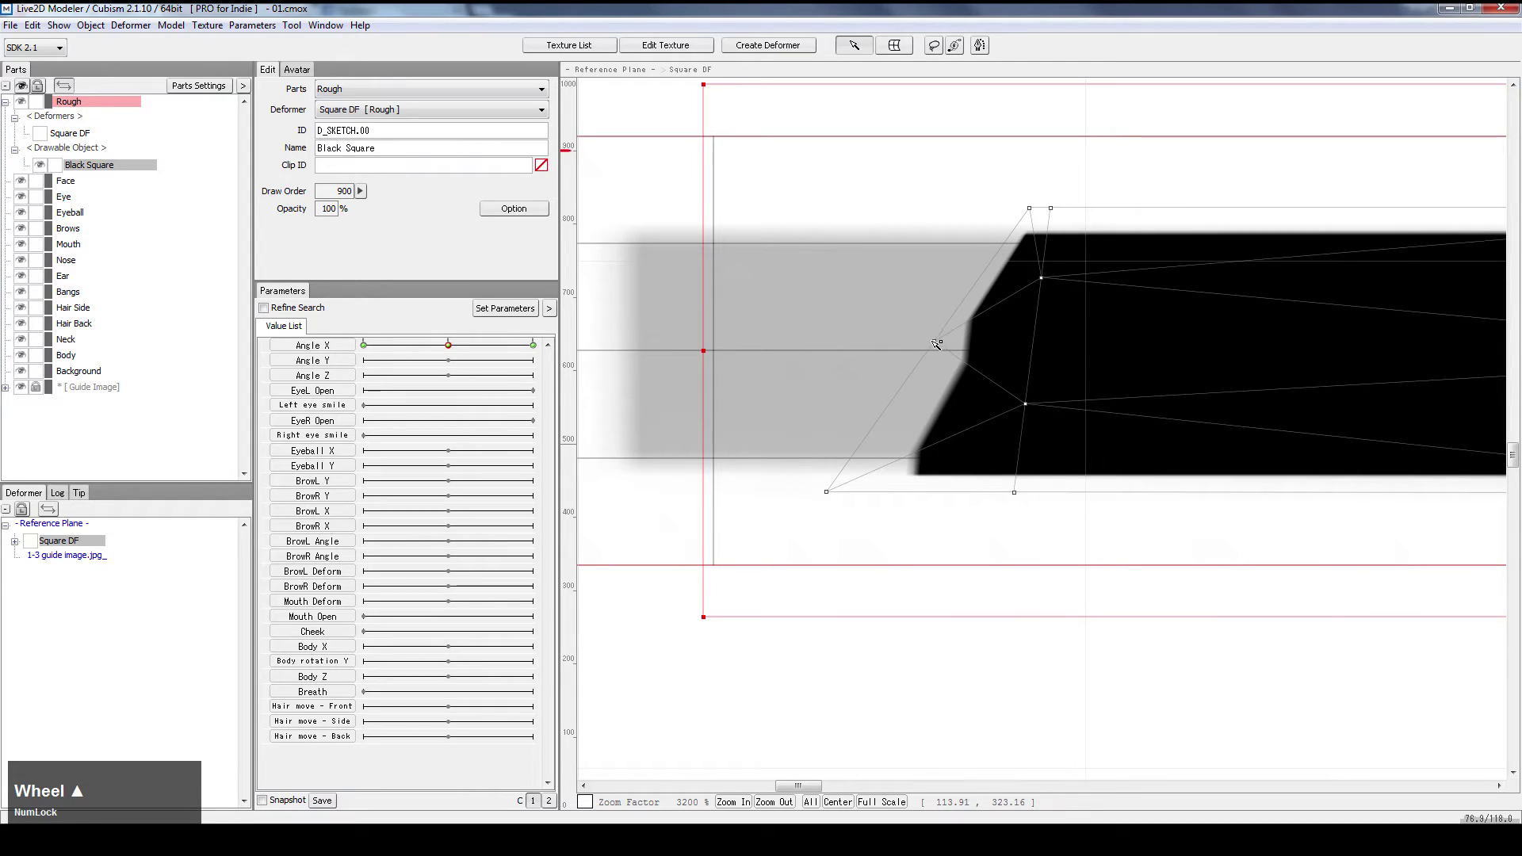
left_click_drag(937, 344, 1001, 341)
left_click_drag(1045, 281, 1052, 281)
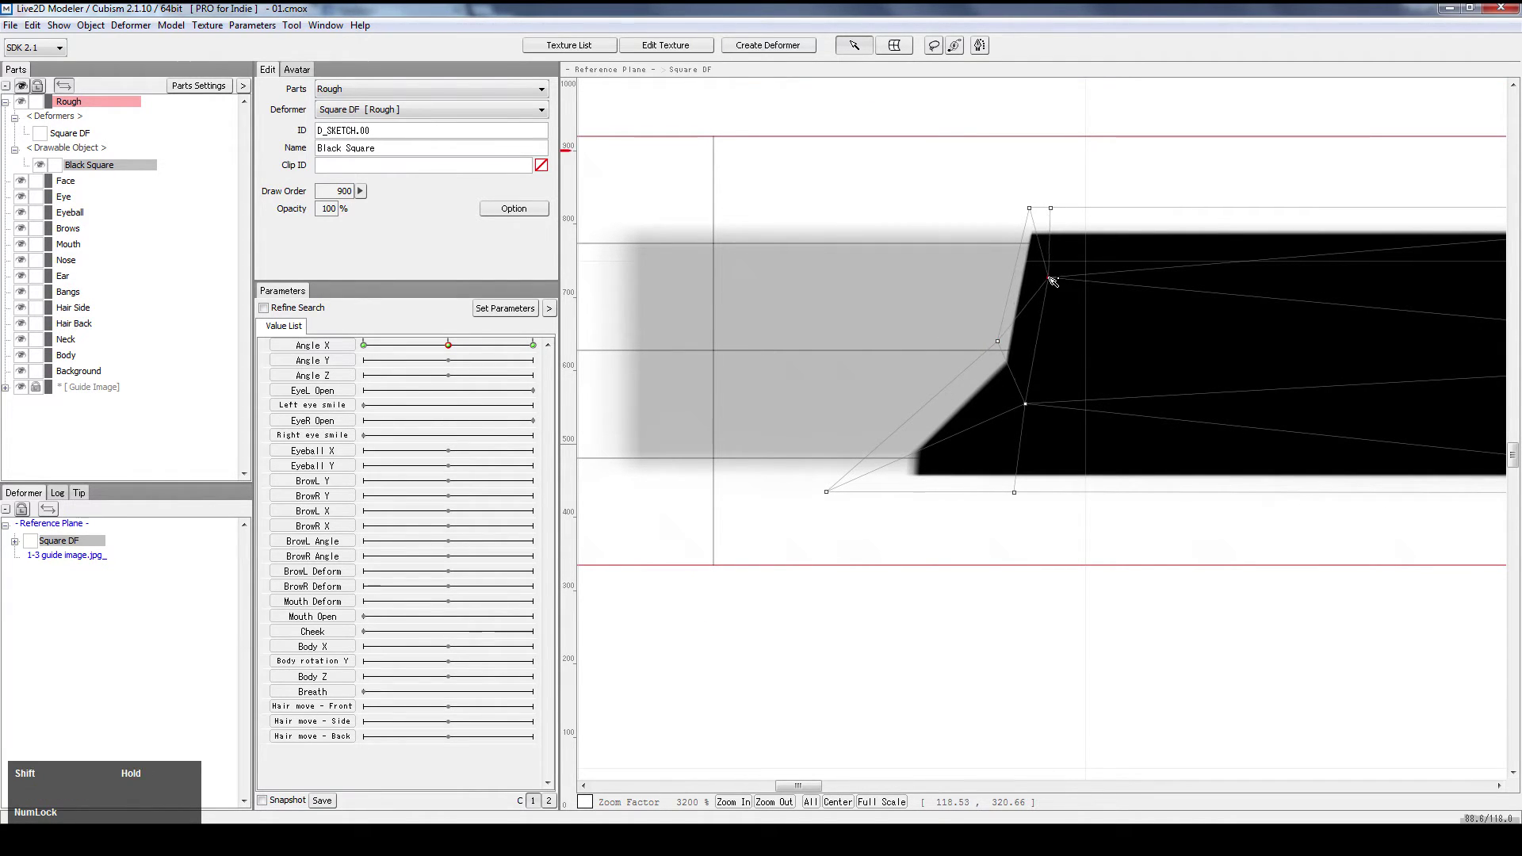
key("ctrl+z")
left_click_drag(1029, 209, 1008, 231)
left_click_drag(826, 491, 984, 492)
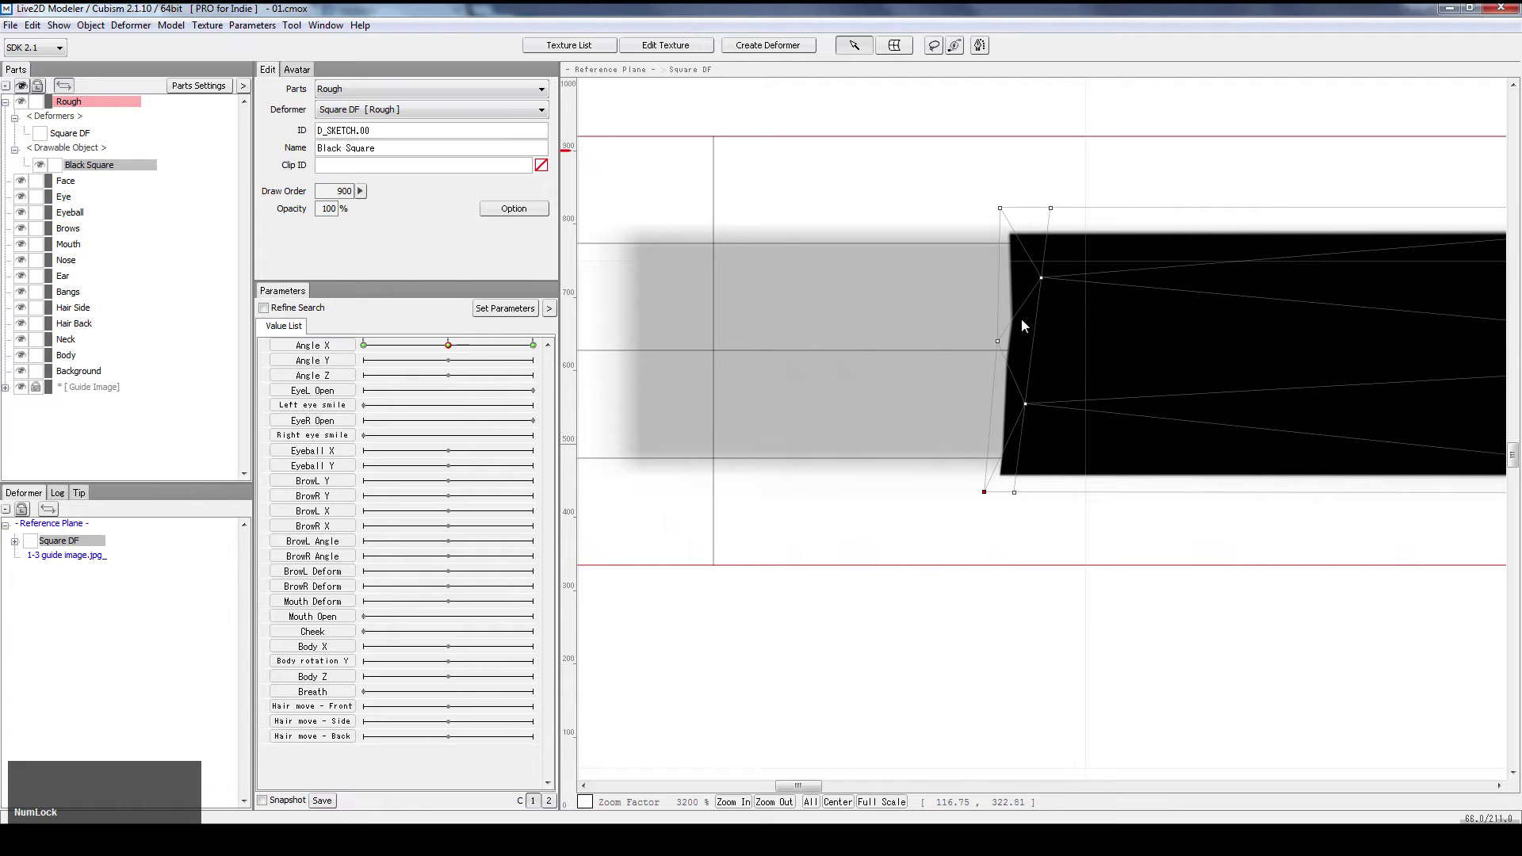
Fine-tune the Black Square's left boundary points and first inner column to straighten its left edge
left_click_drag(1043, 279, 1039, 284)
left_click_drag(997, 210, 991, 208)
left_click_drag(997, 342, 992, 343)
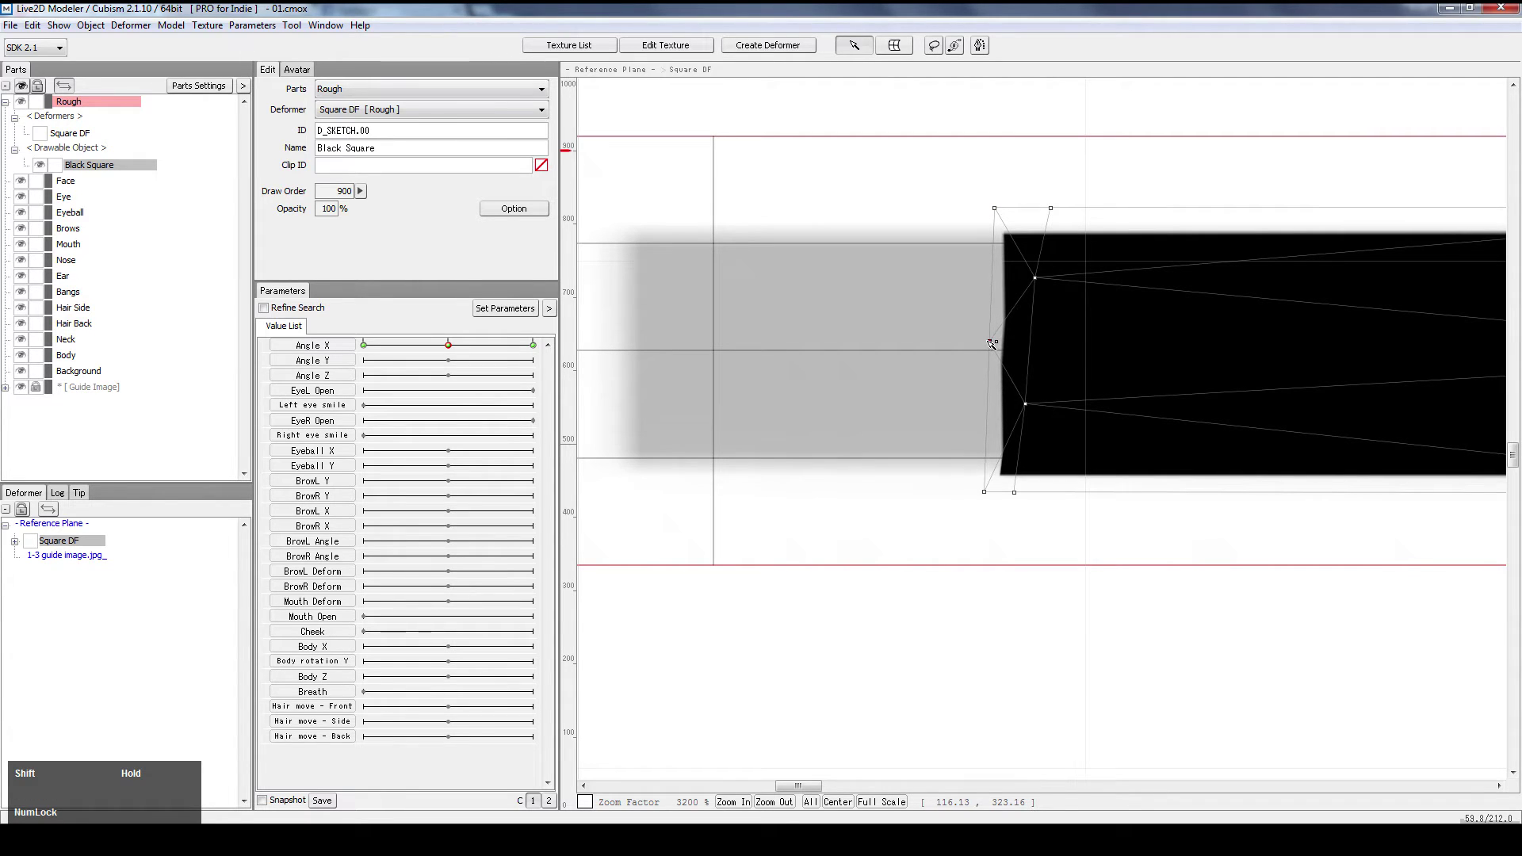
left_click(1026, 407, "shift")
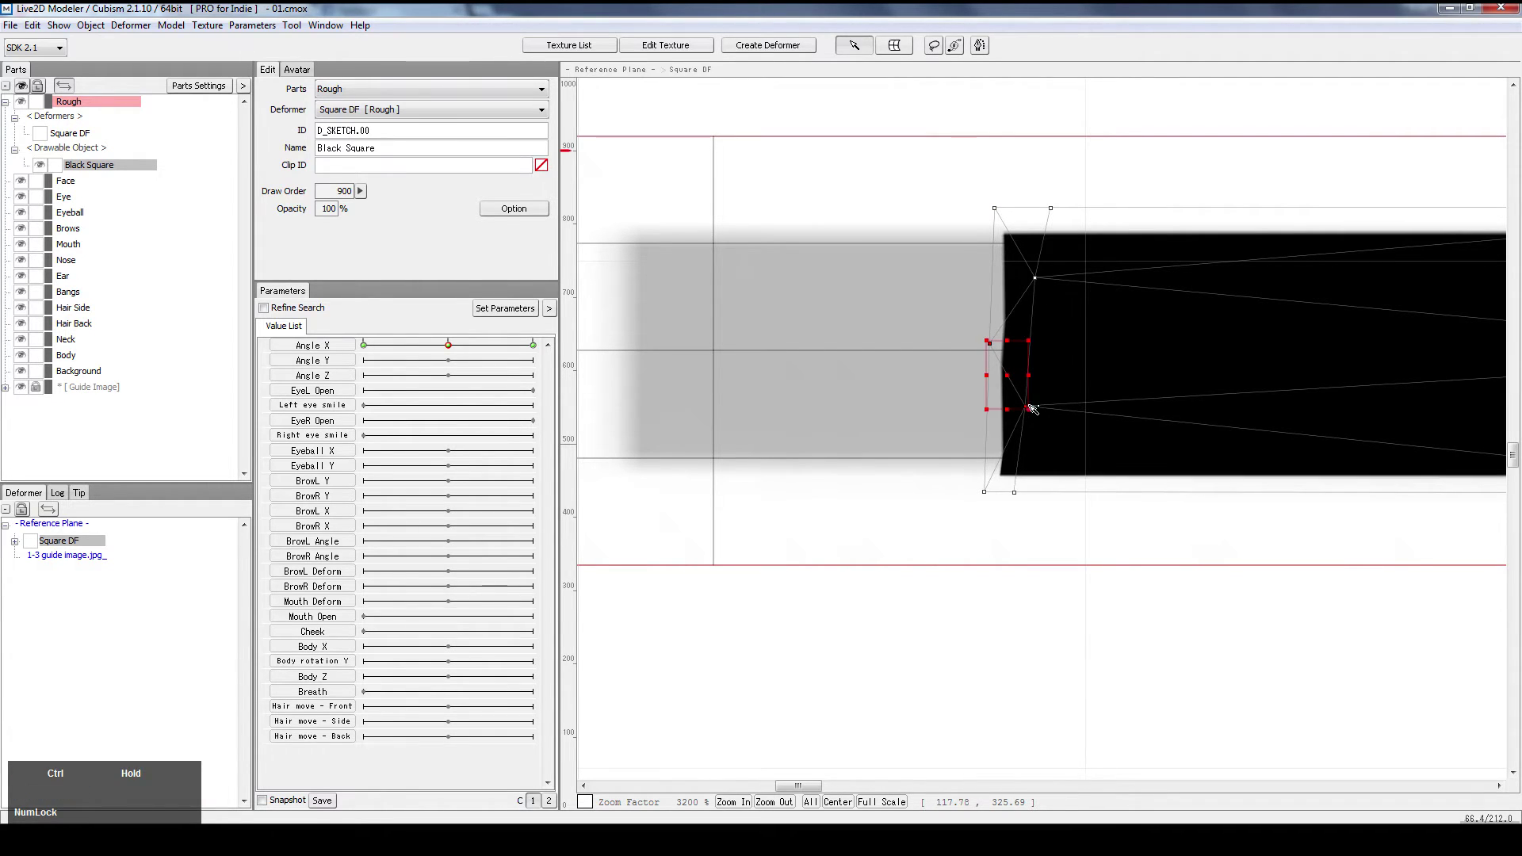
left_click(1045, 423, "ctrl")
left_click_drag(1026, 403, 1033, 406)
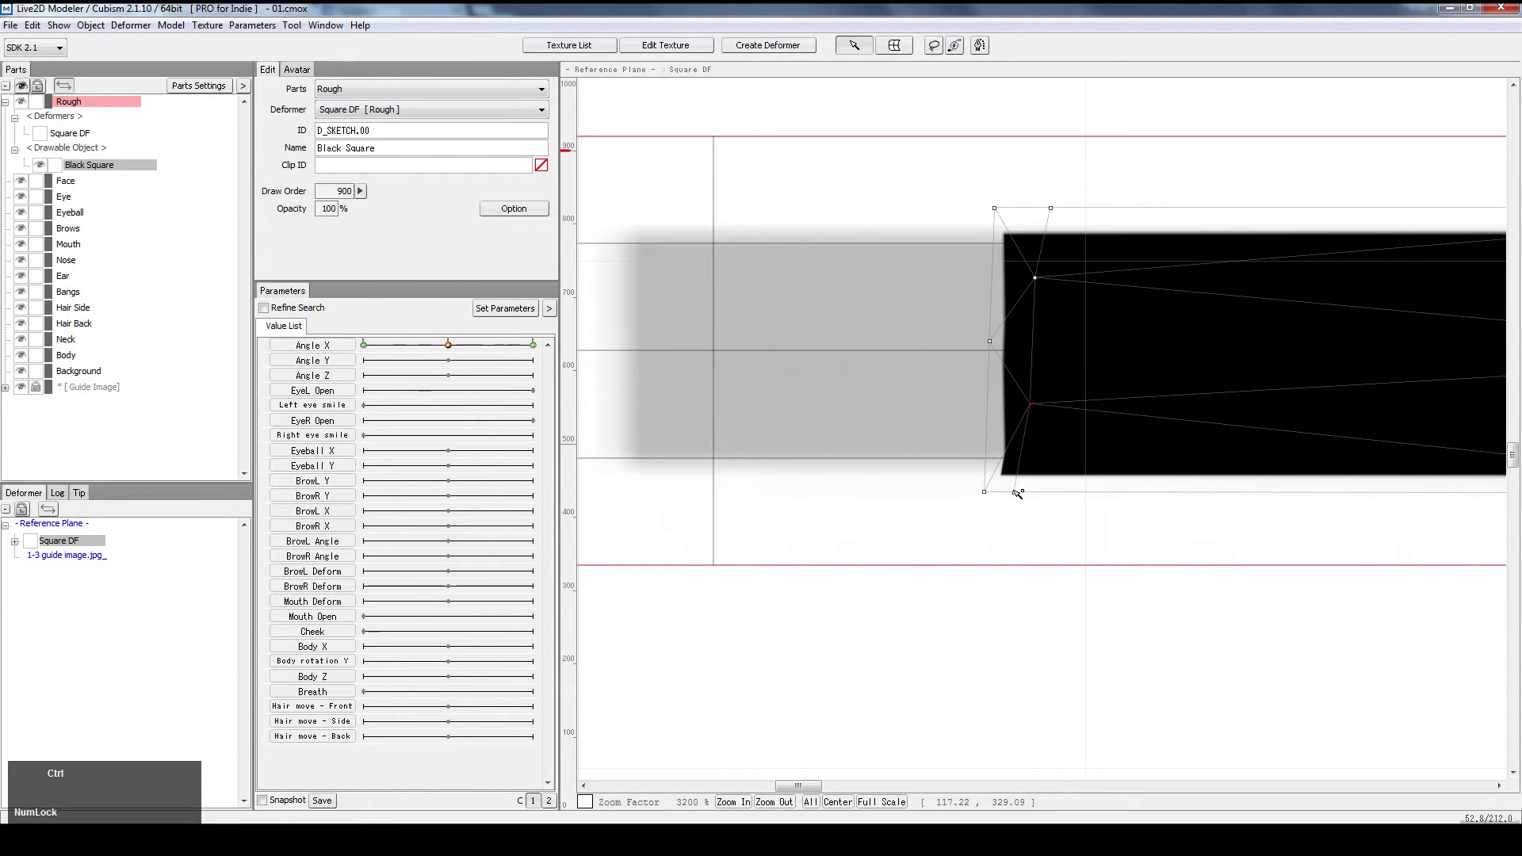
left_click_drag(1016, 492, 1029, 492)
left_click(1020, 527)
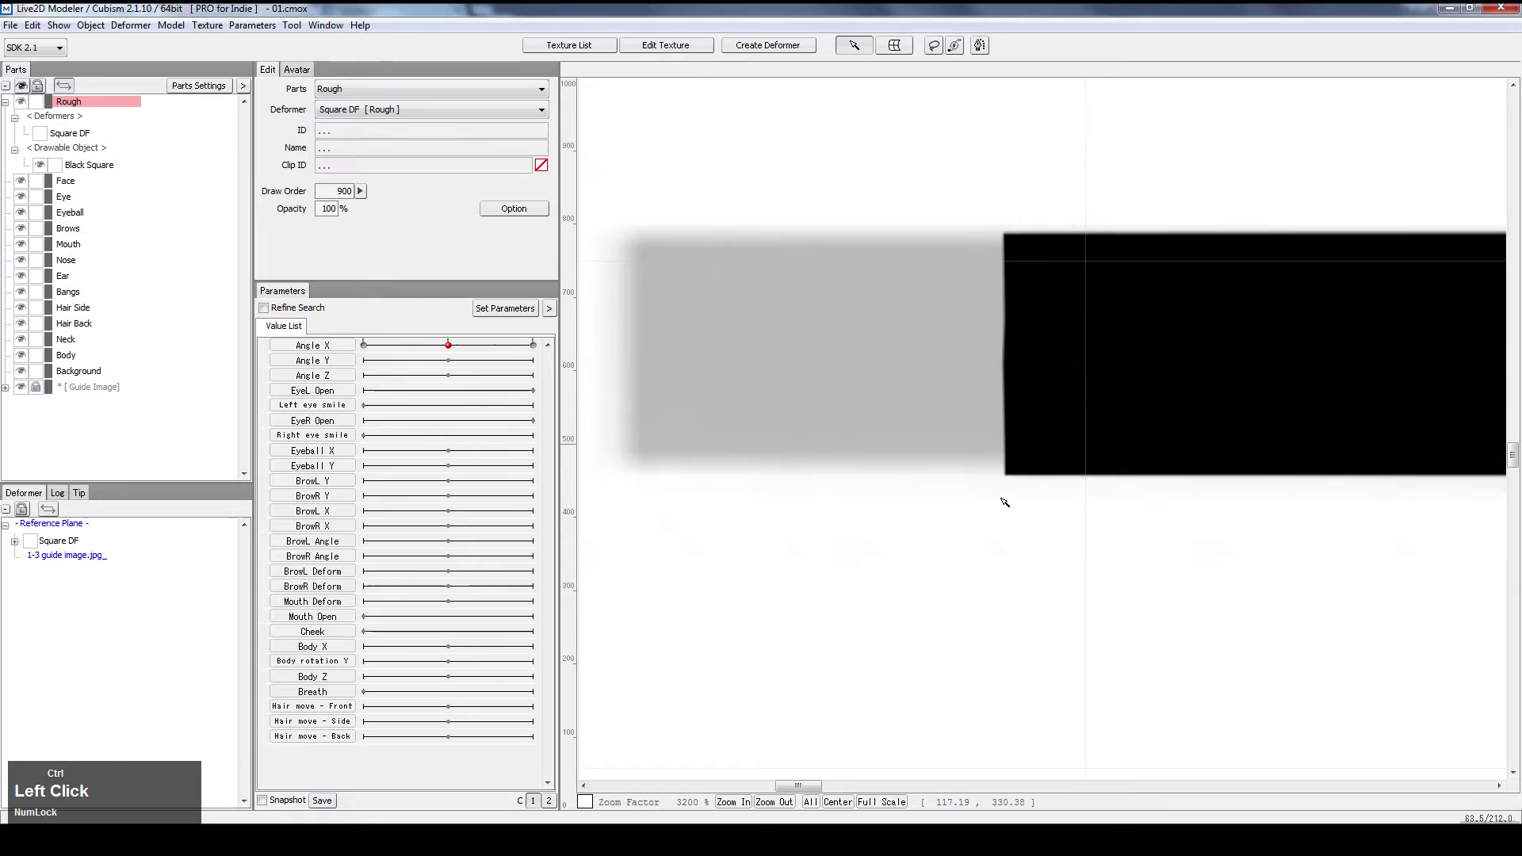
Nudge the lower inner point slightly right and the left middle boundary point slightly down to even out the Black Square's left edge
left_click(1021, 392)
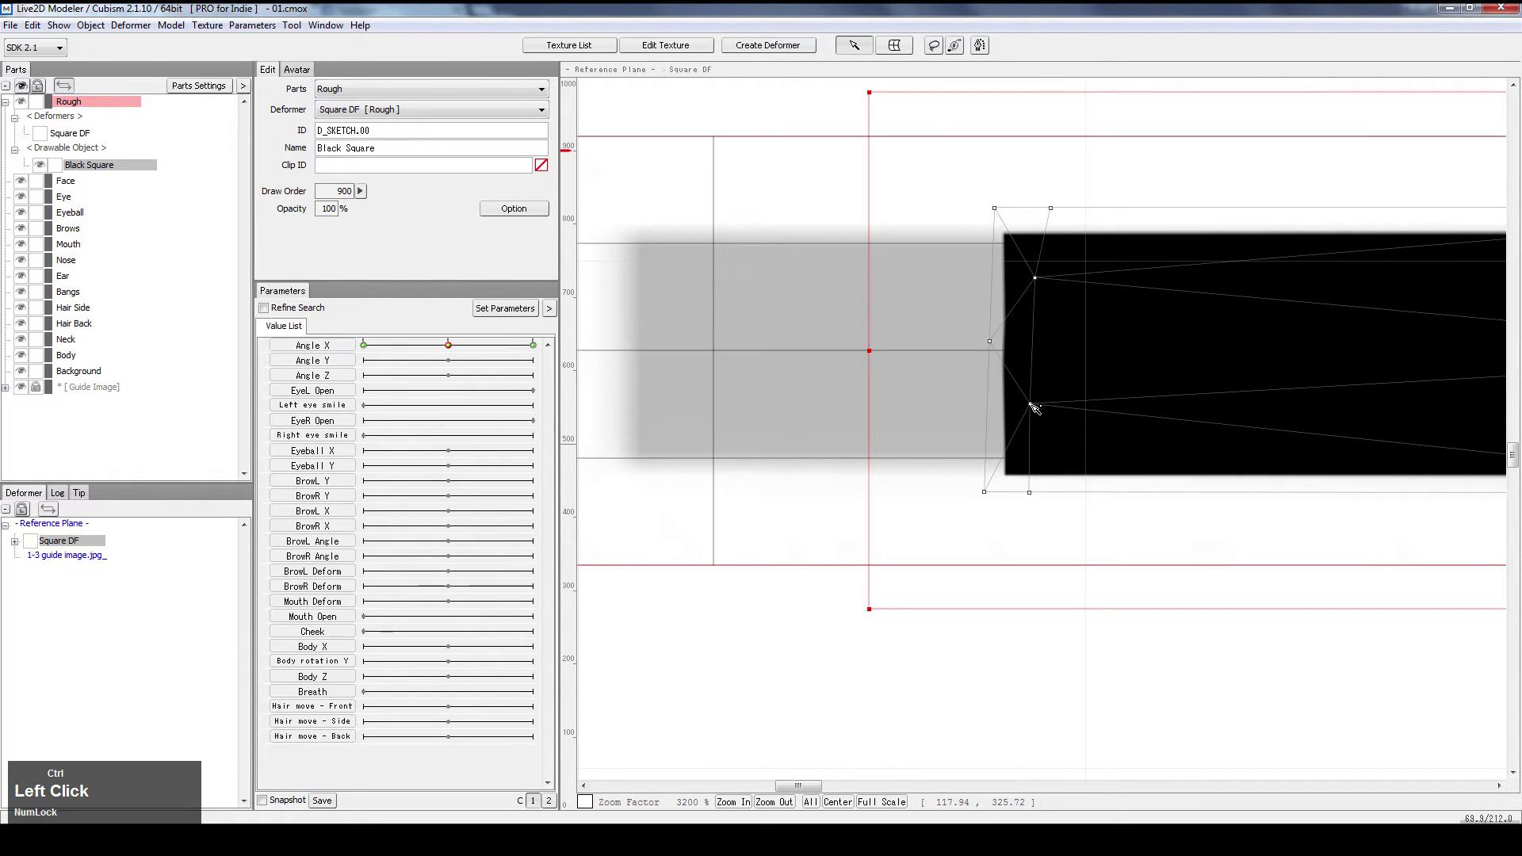
left_click_drag(1033, 408, 1038, 408)
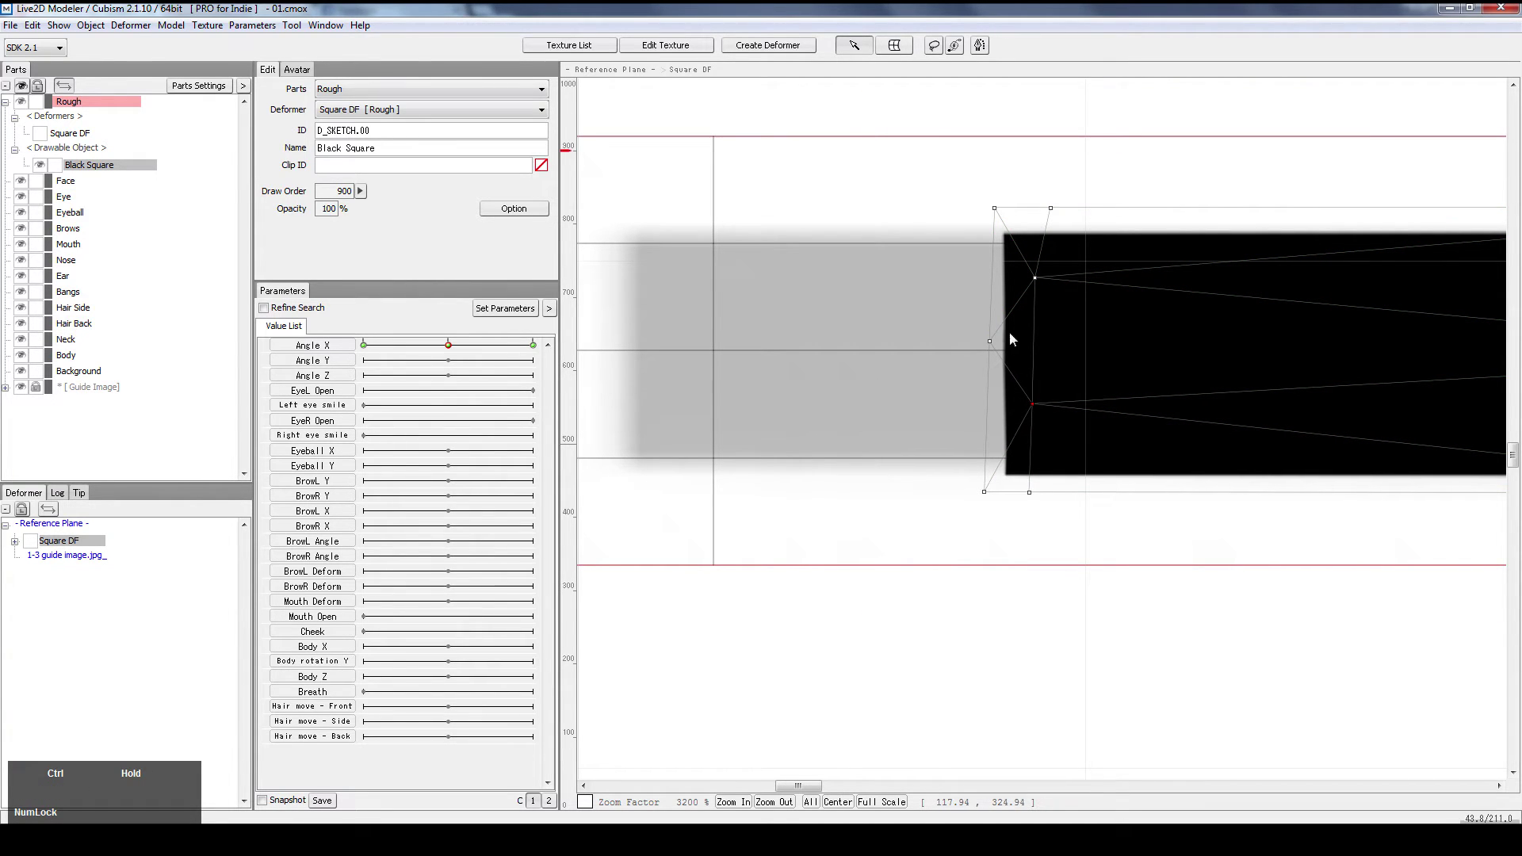
left_click_drag(989, 342, 987, 344)
left_click(1005, 536)
left_click(1007, 425)
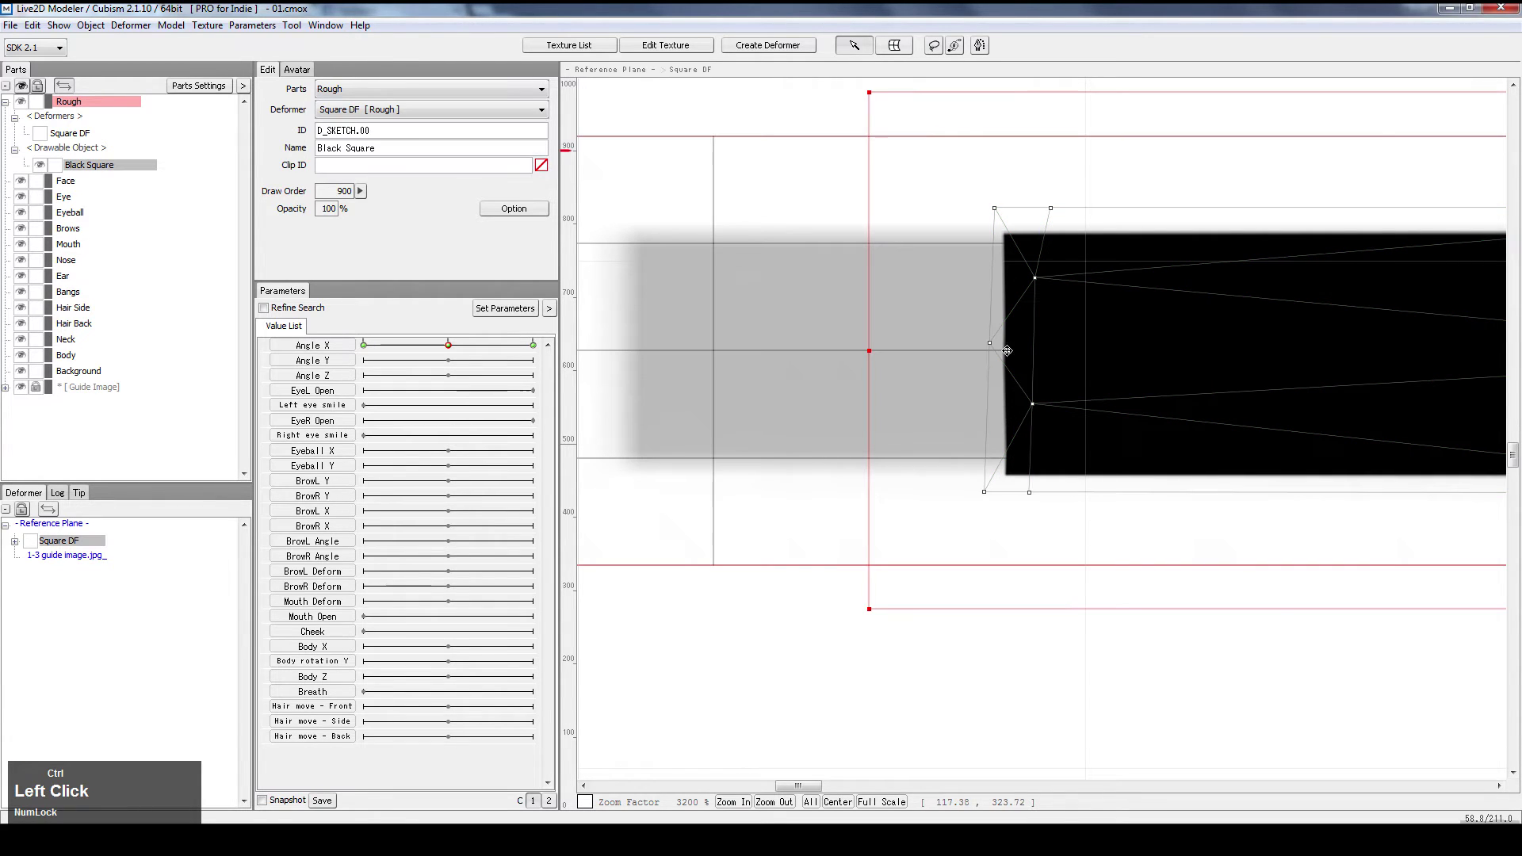
left_click_drag(995, 352, 997, 358)
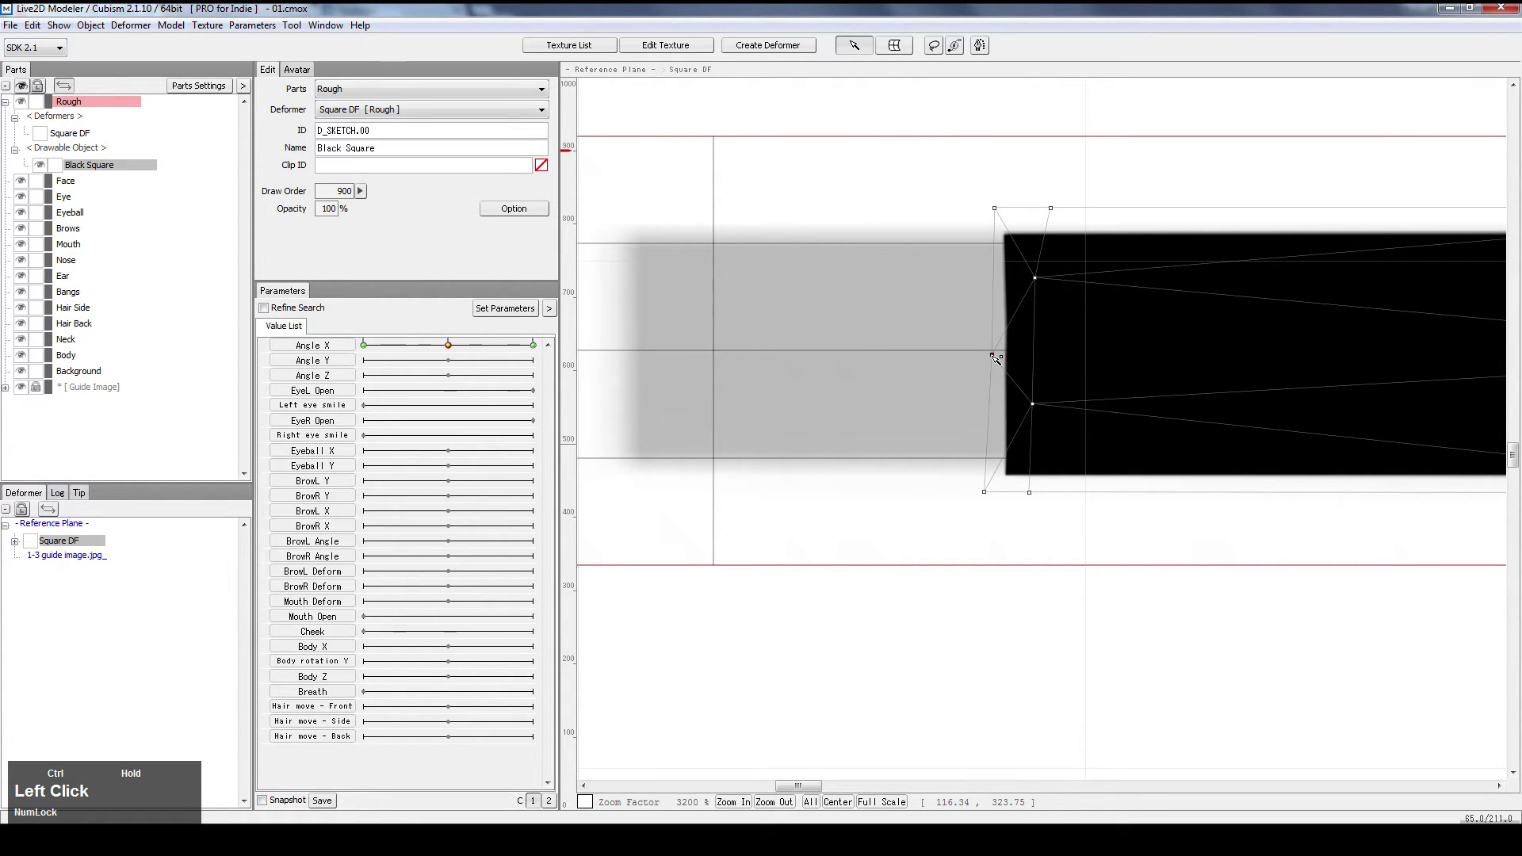
left_click(1014, 551)
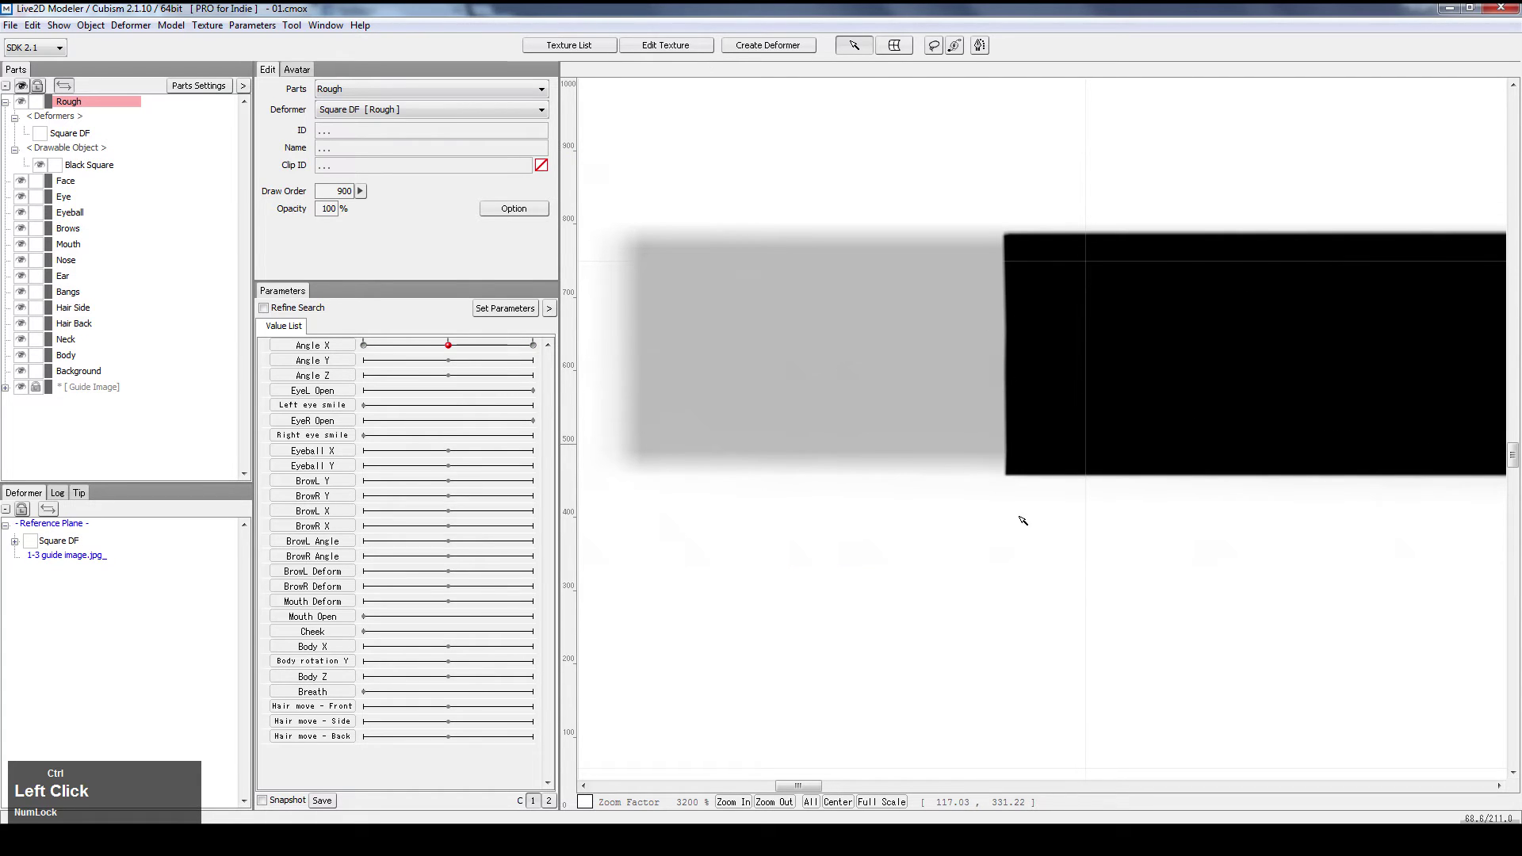
Select the two leftmost point columns of the Black Square and move them left to the grey guide bar's left end
left_click(1082, 415)
scroll(1115, 497, "down", 3)
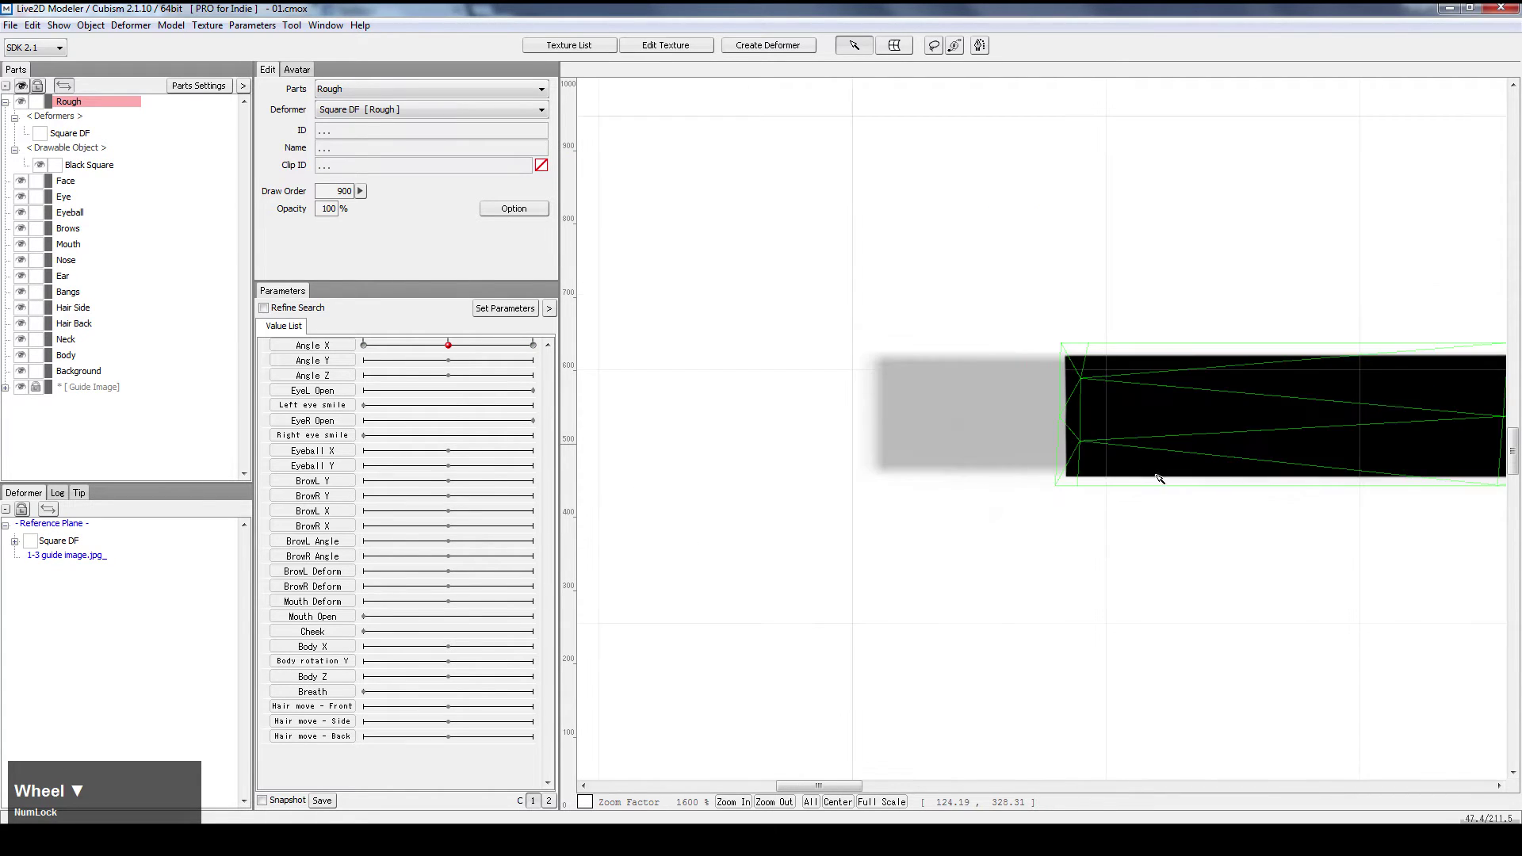
left_click_drag(1084, 485, 1022, 482)
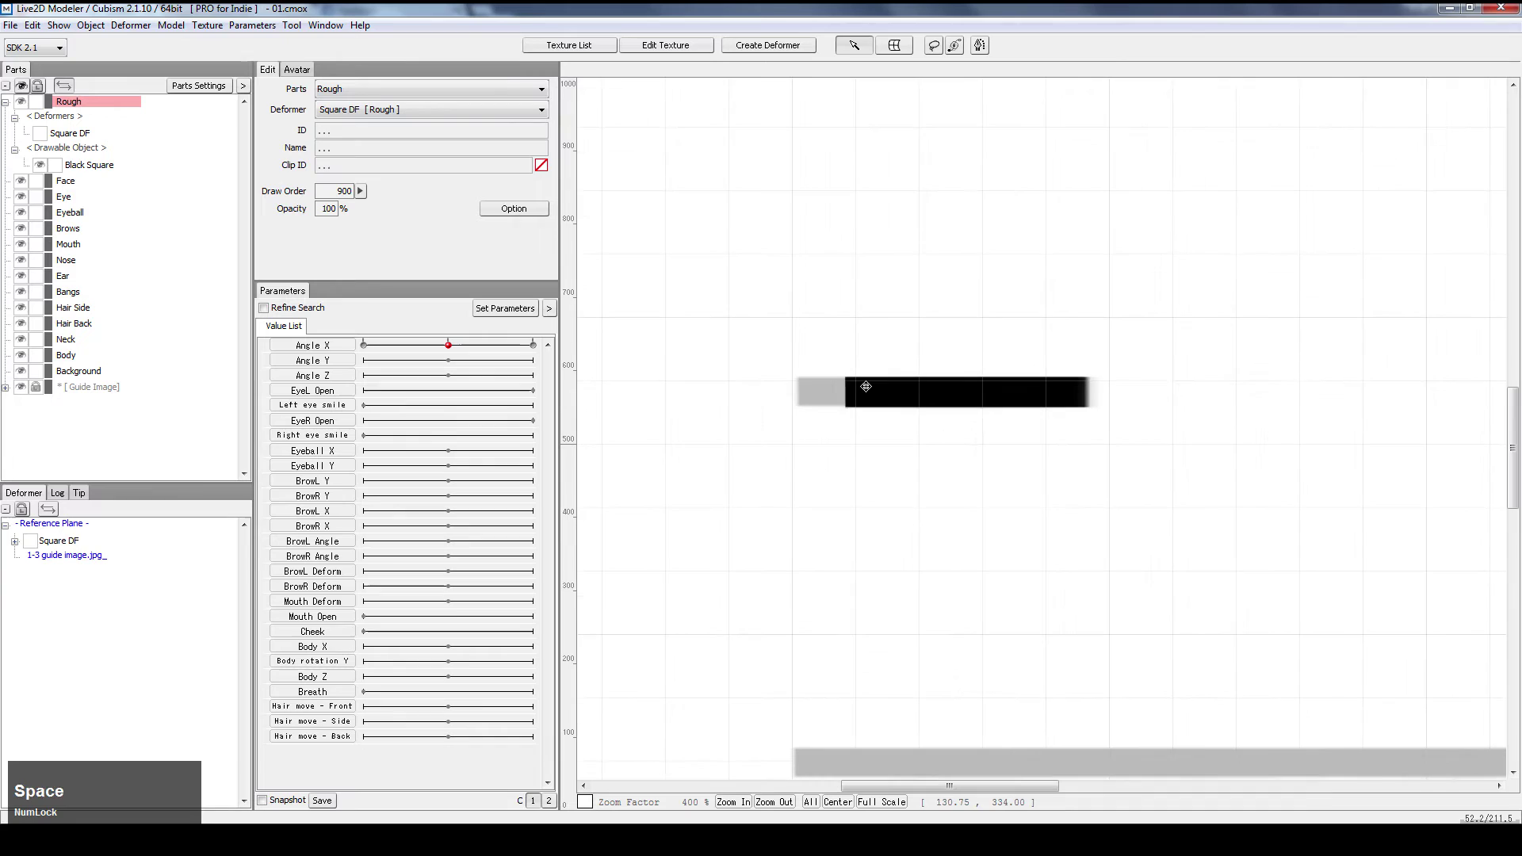
left_click(863, 387)
scroll(863, 387, "up", 3)
left_click_drag(902, 87, 1063, 605)
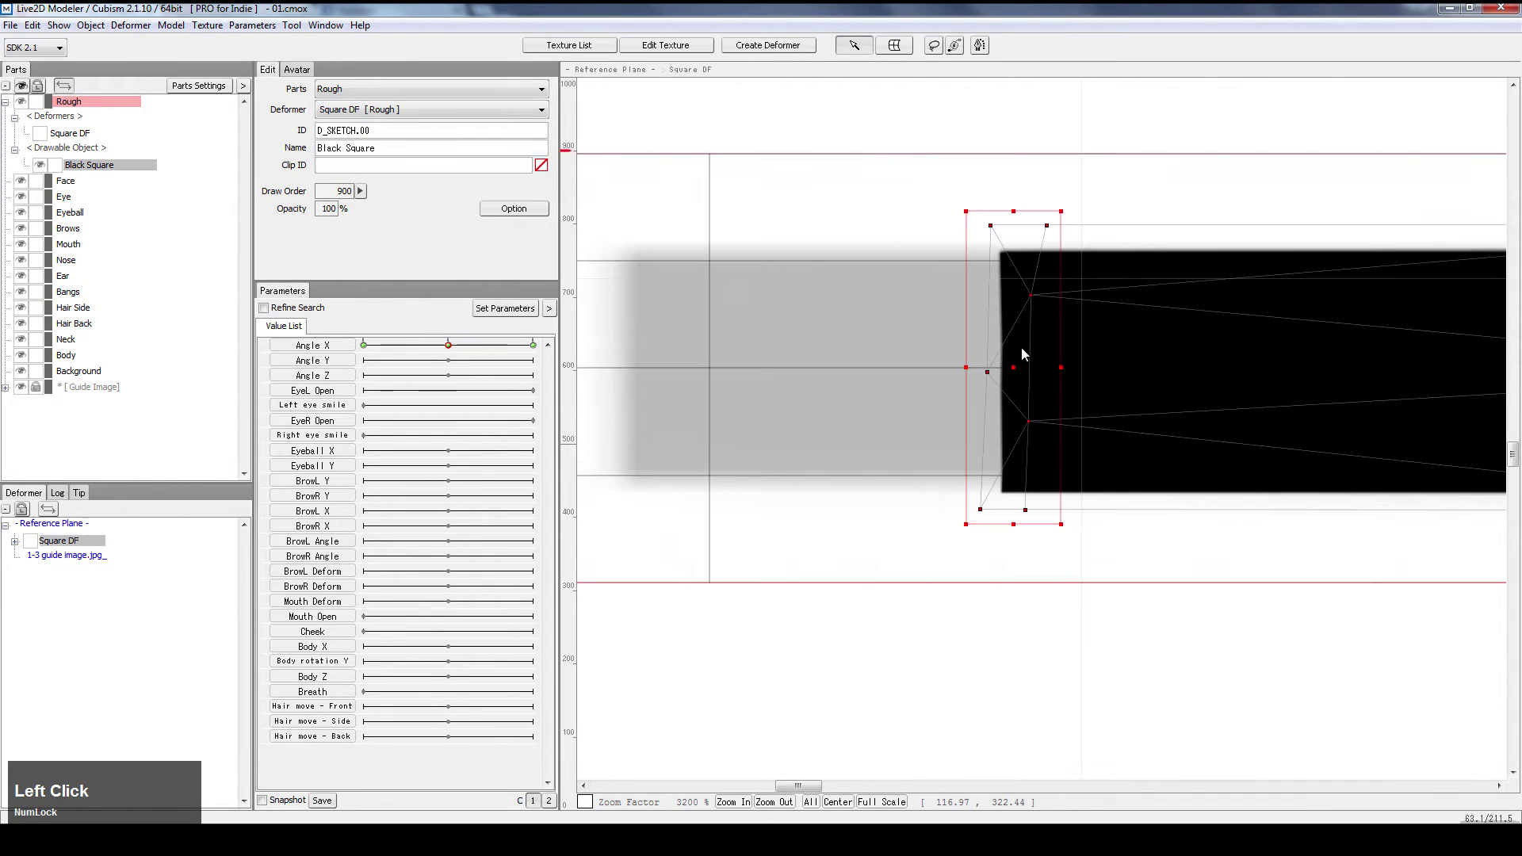
key("space")
left_click_drag(860, 397, 930, 376)
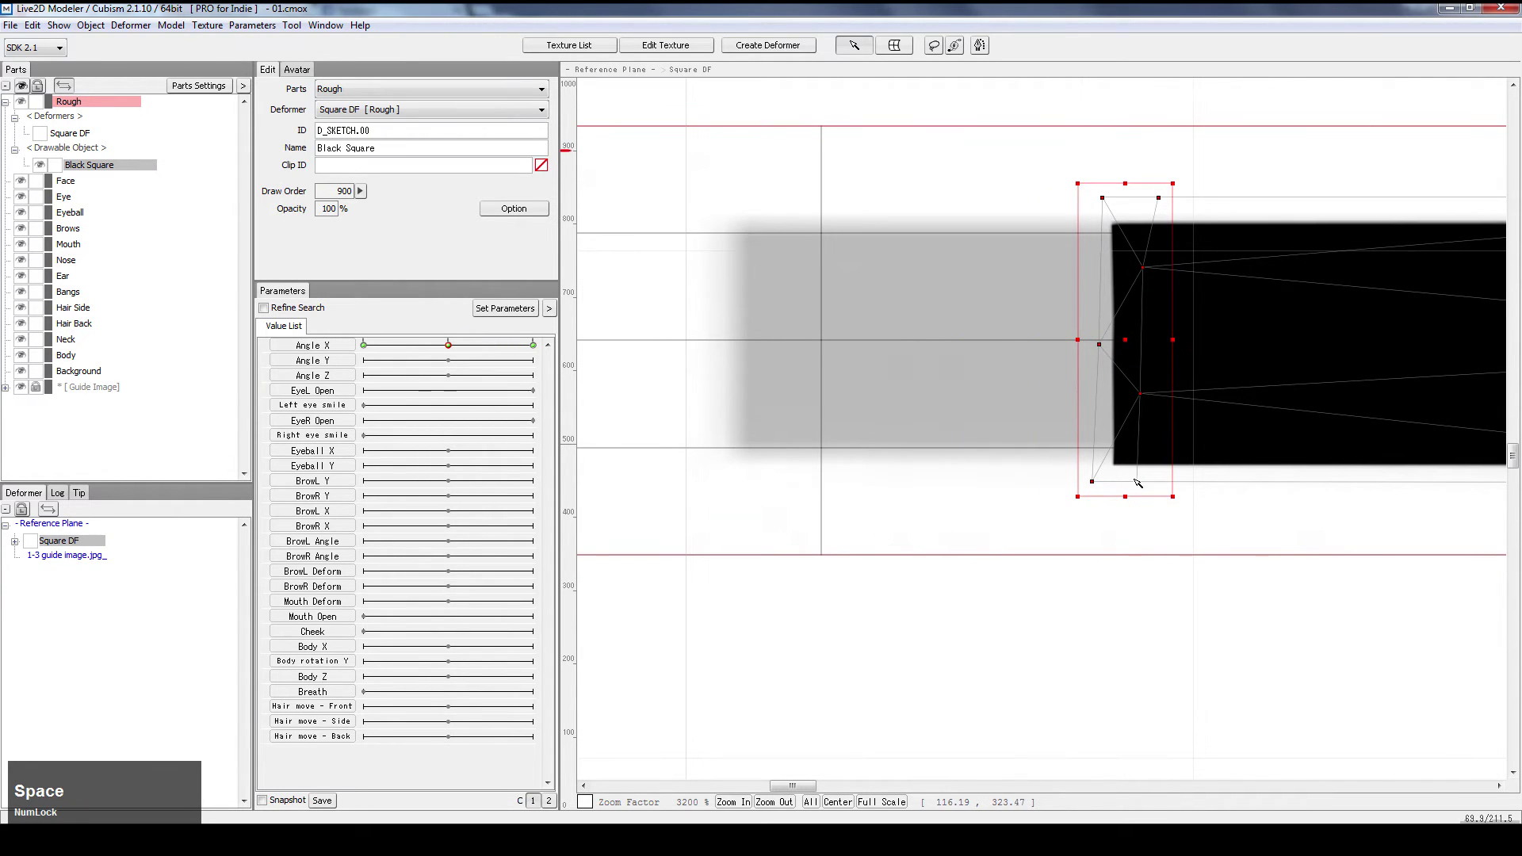
left_click_drag(1126, 339, 726, 390)
left_click(781, 428)
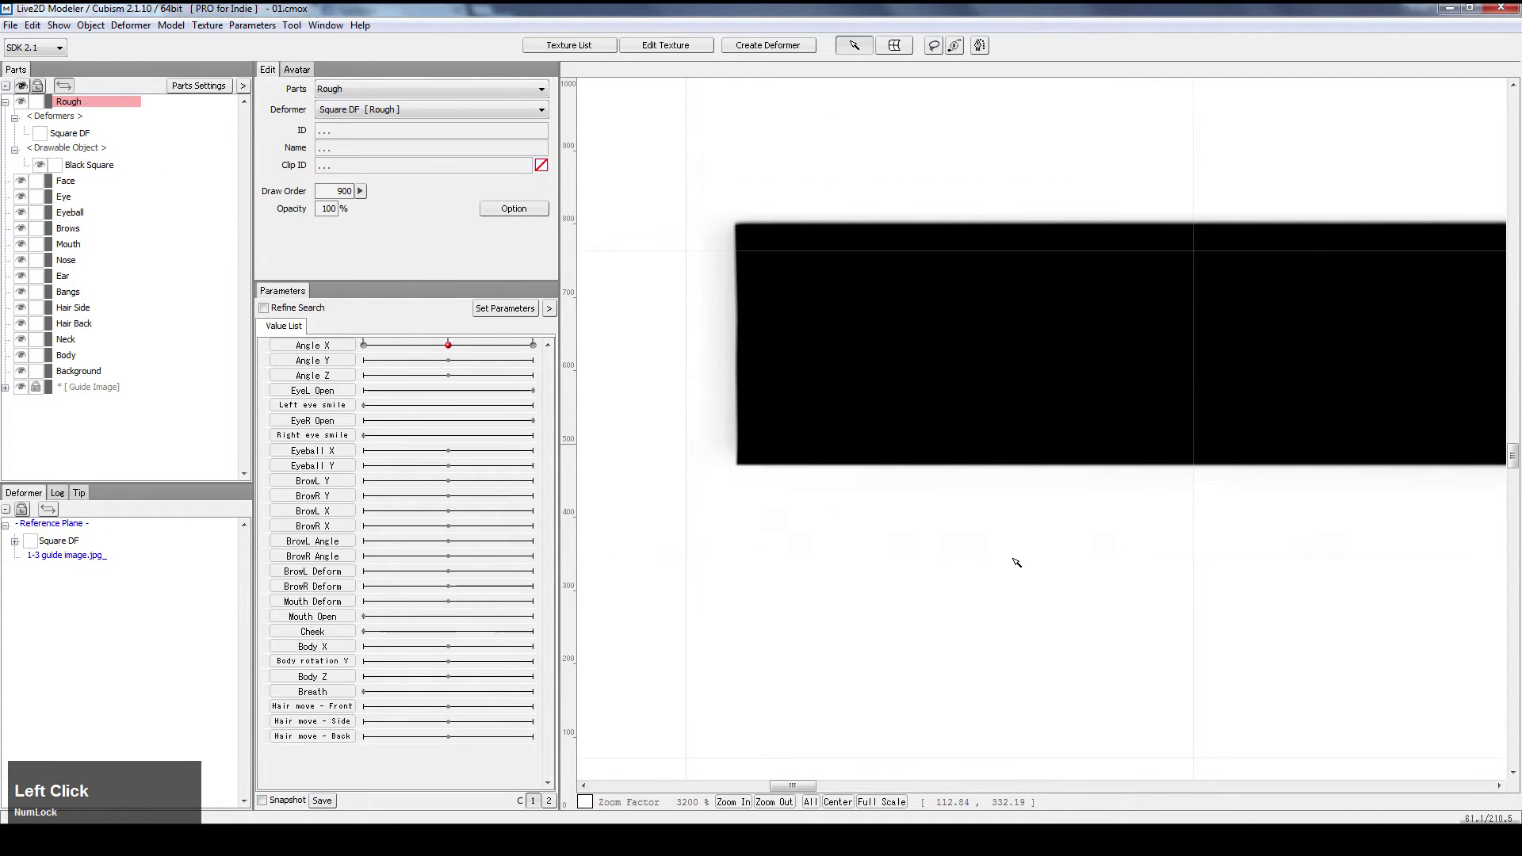
Move the Black Square's three right boundary points left, close to the last inner column of points
left_click(1086, 381)
scroll(1073, 362, "down", 2)
key("space")
left_click_drag(1176, 516, 940, 530)
scroll(1224, 435, "up", 2)
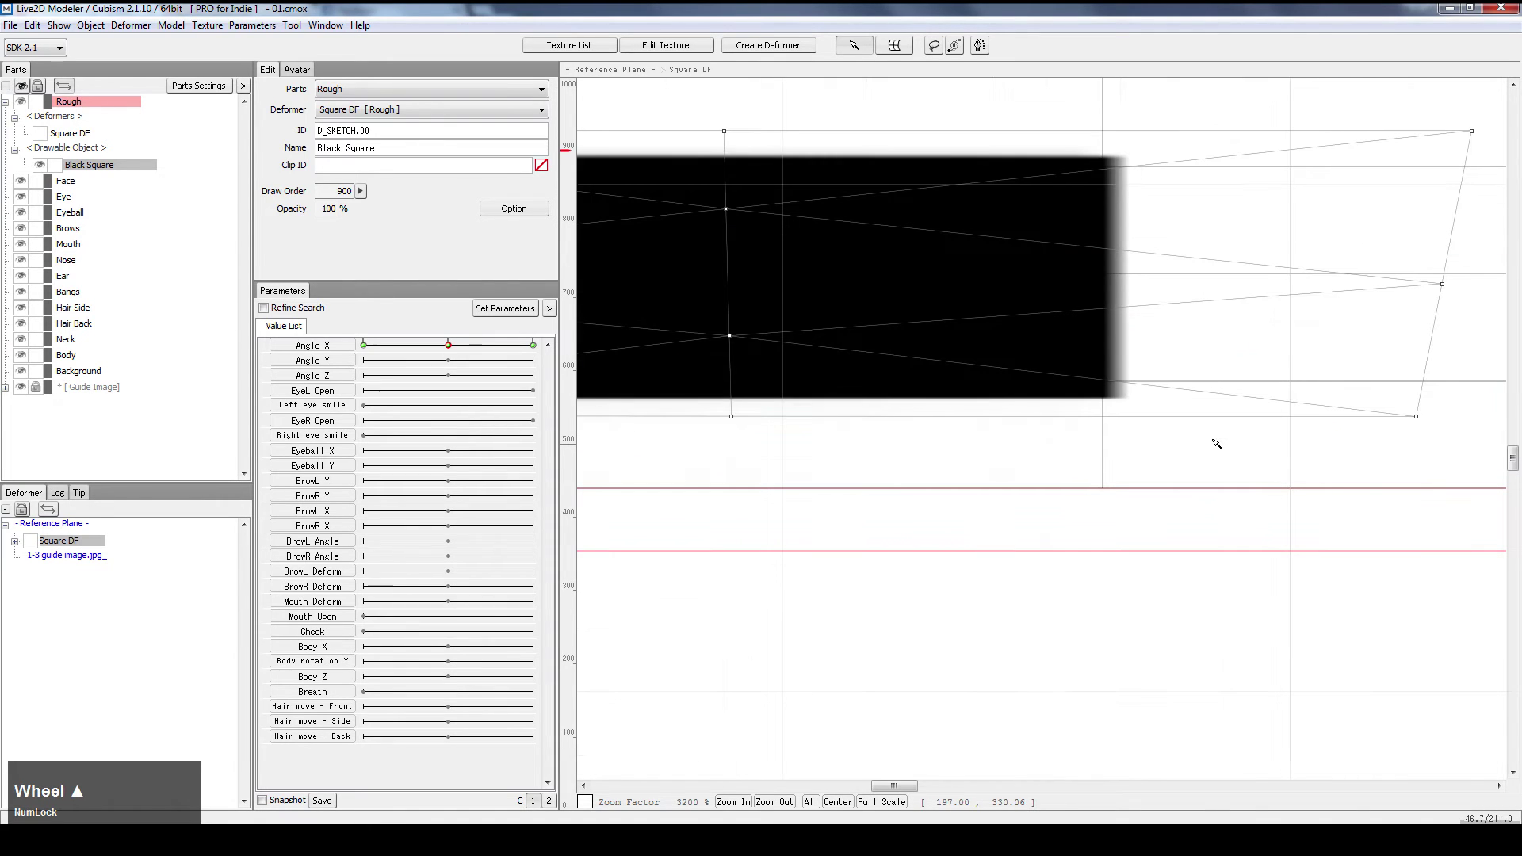
key("space")
left_click_drag(1151, 295, 945, 394)
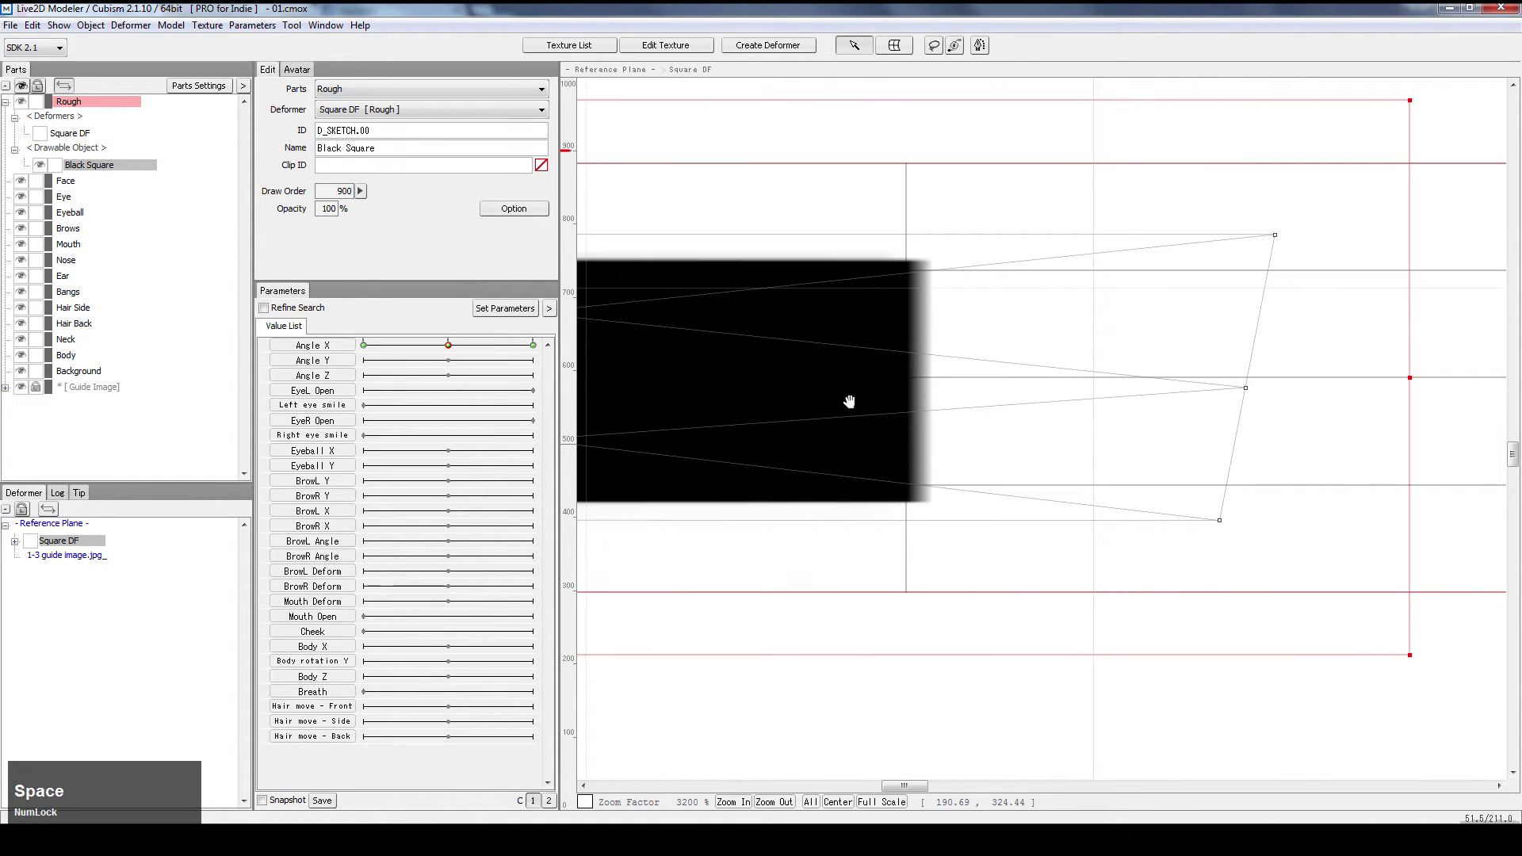
left_click_drag(849, 402, 904, 385)
left_click(1019, 323)
left_click(965, 377)
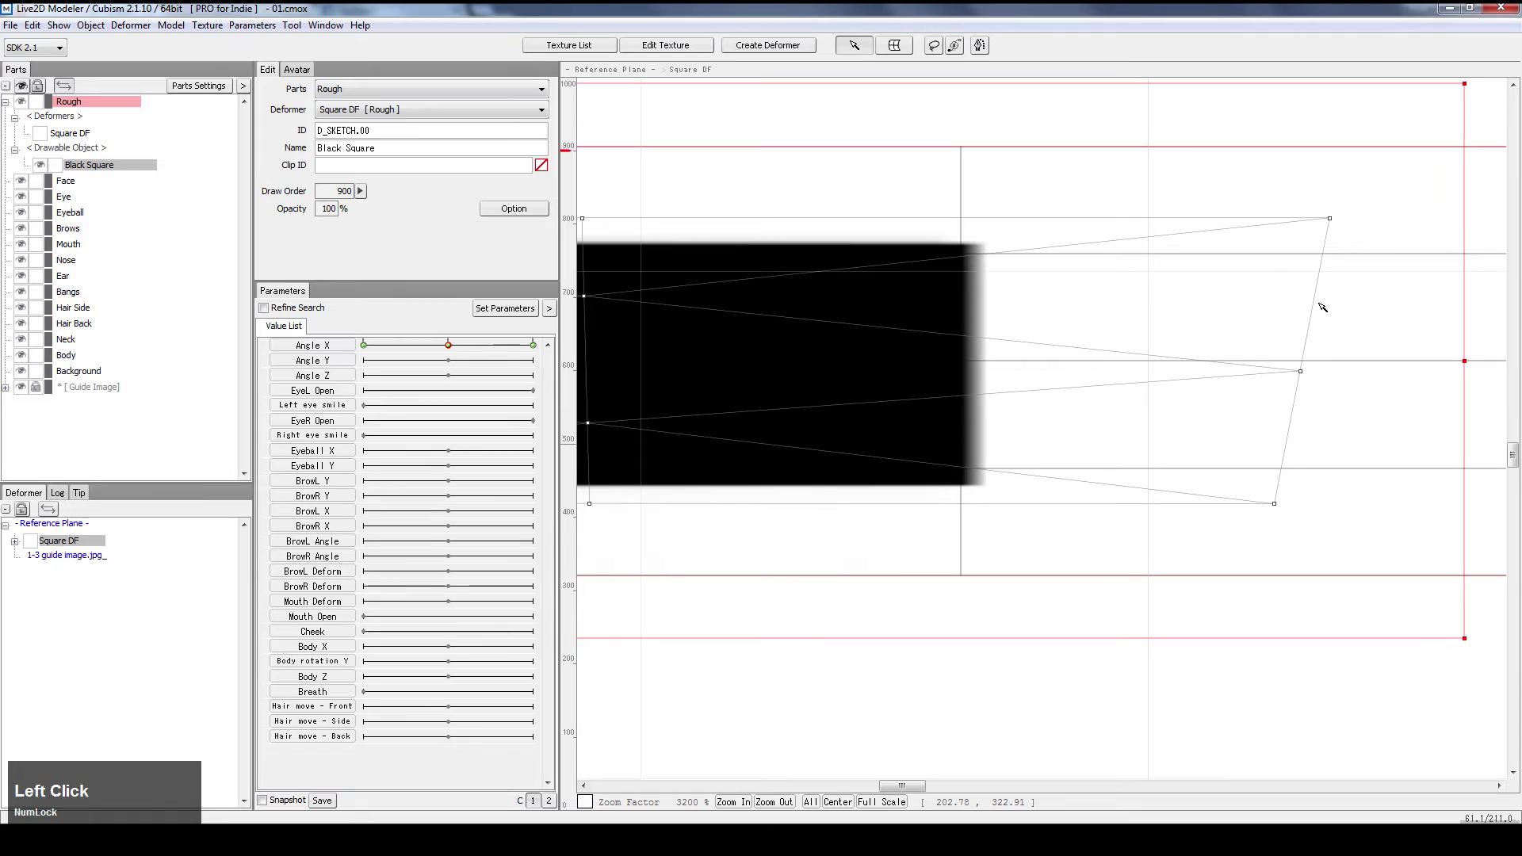
left_click(1329, 219)
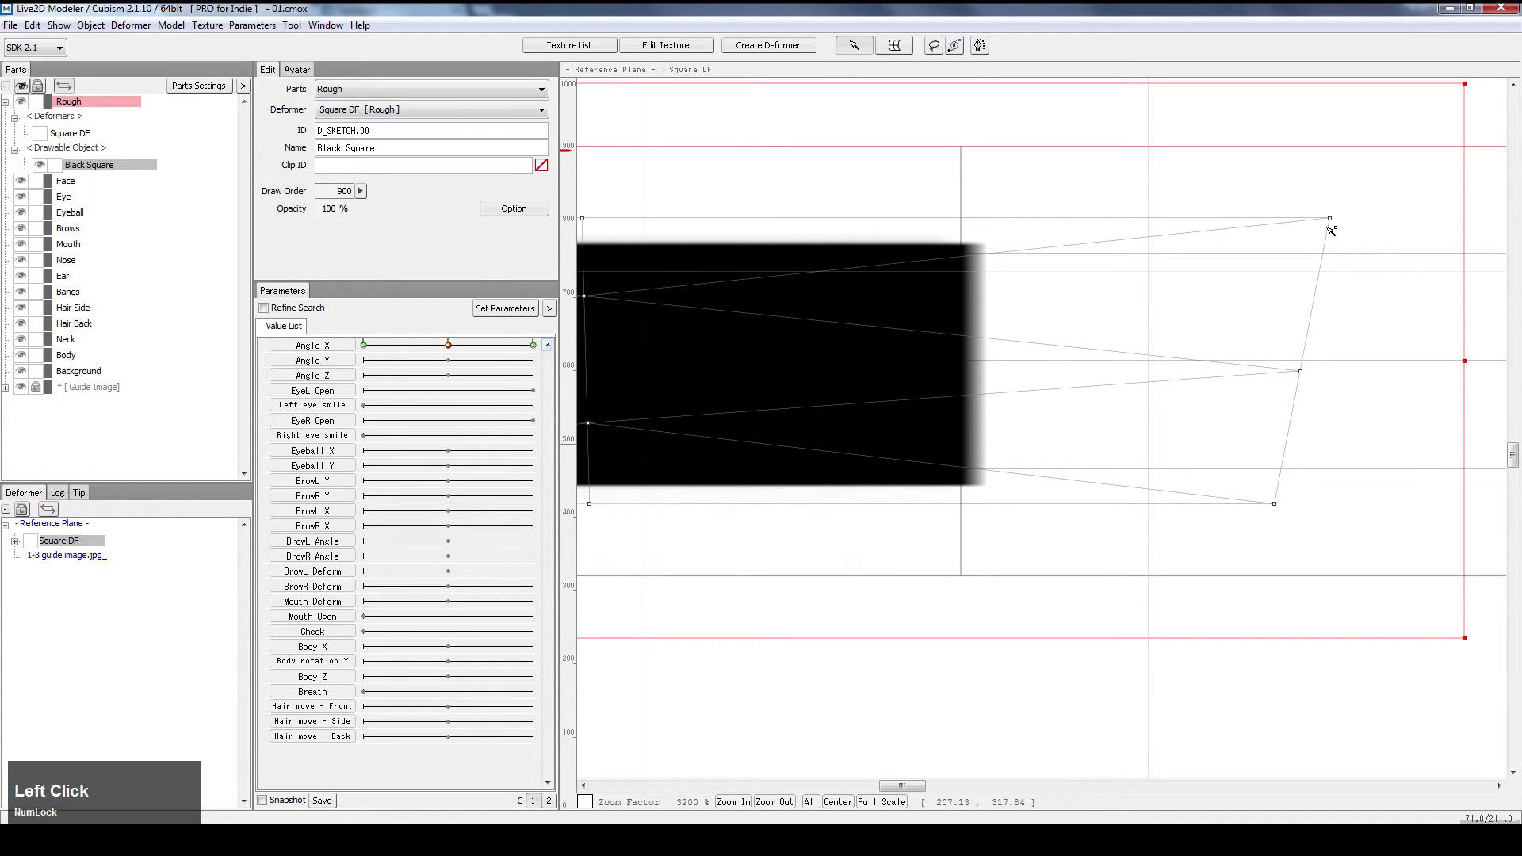
left_click(1301, 372, "ctrl+shift")
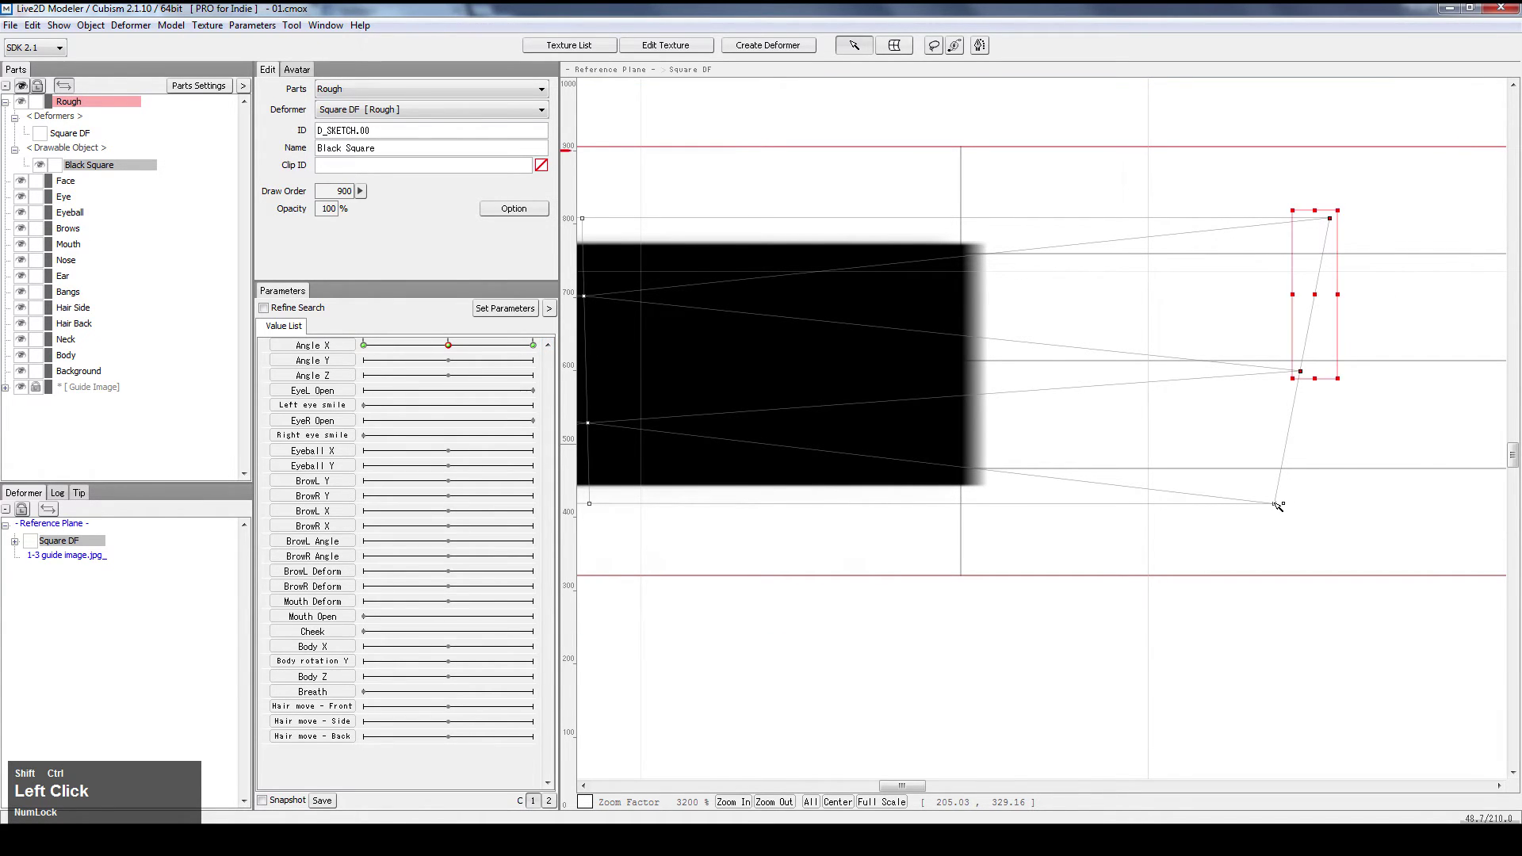
left_click(1275, 505, "ctrl+shift")
left_click_drag(1222, 371, 658, 348)
Adjust the right boundary points and last inner column individually to make the Black Square's right edge straight and vertical
key("space")
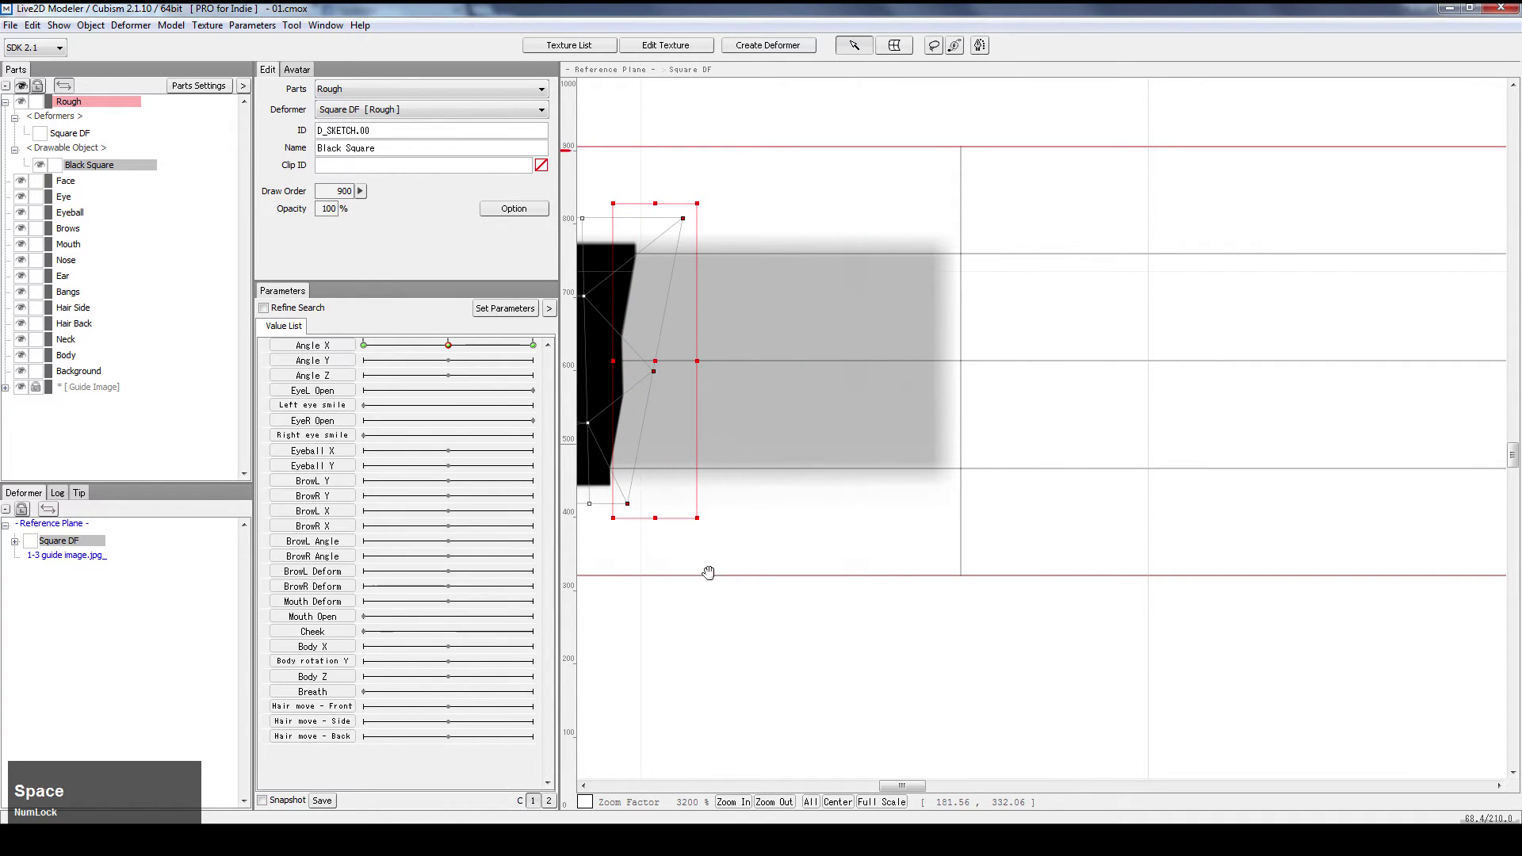
left_click_drag(706, 571, 836, 561)
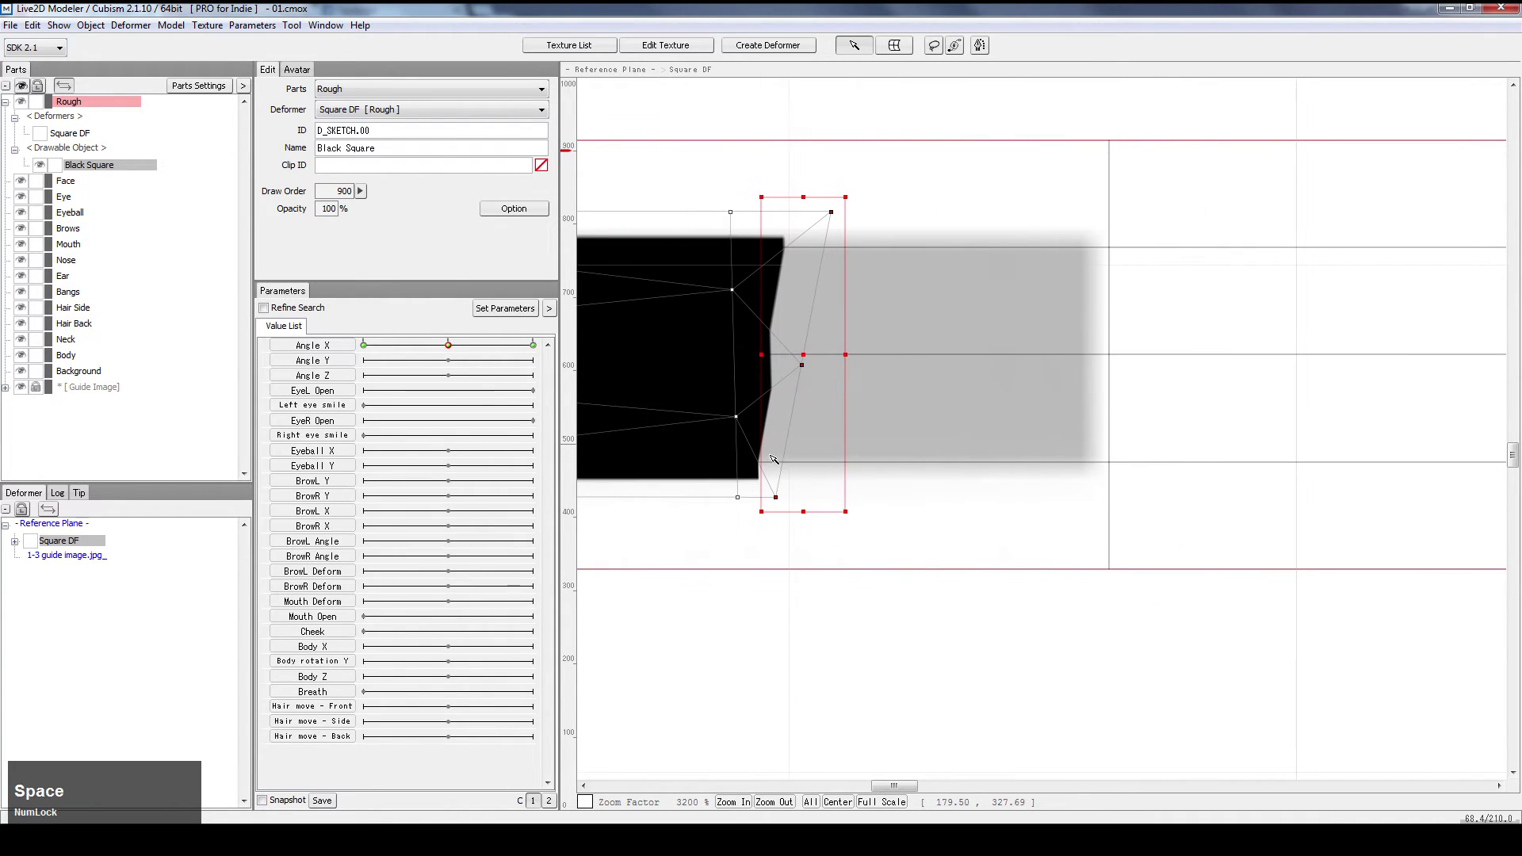
left_click(742, 421)
left_click(740, 418, "ctrl+shift")
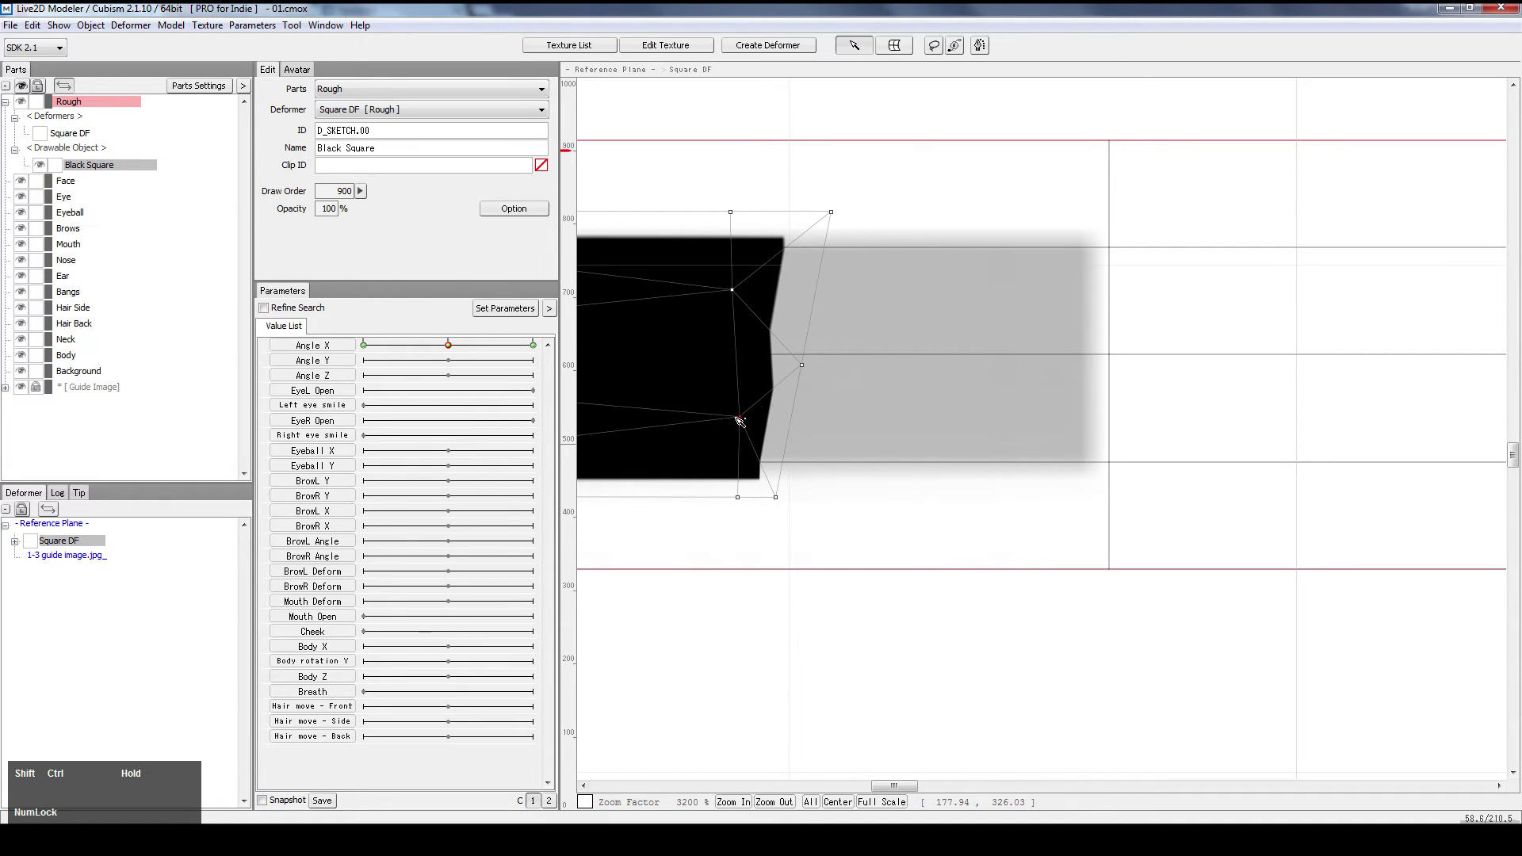
left_click_drag(805, 367, 781, 364)
left_click(734, 291, "ctrl+shift")
left_click_drag(742, 294, 747, 291)
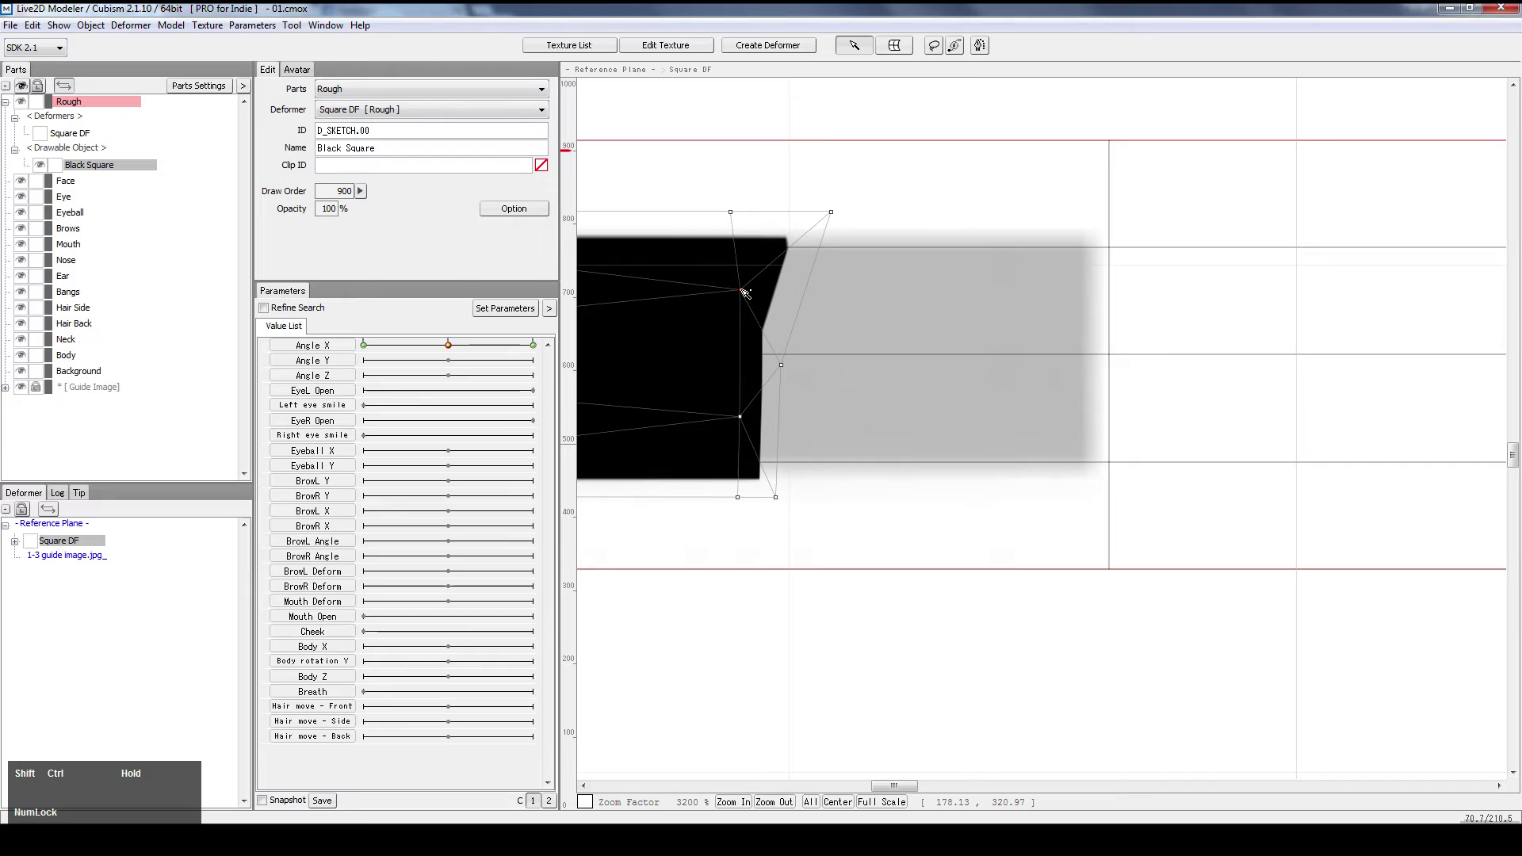
left_click_drag(831, 212, 746, 216)
left_click(845, 387)
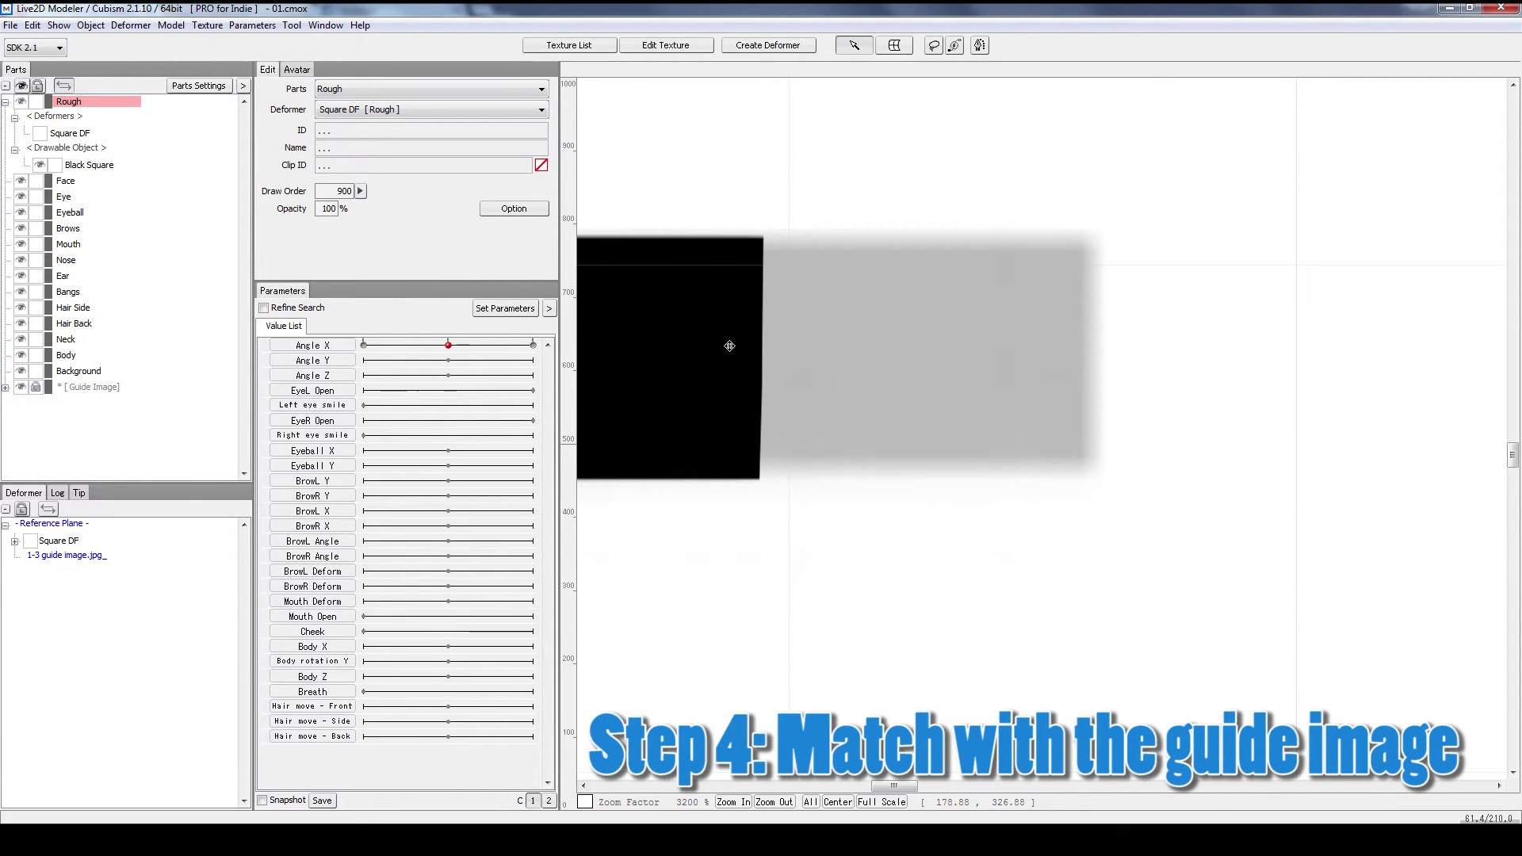
Select the Black Square's two rightmost point columns and move them right to the grey guide bar's right end
left_click_drag(814, 162, 706, 564)
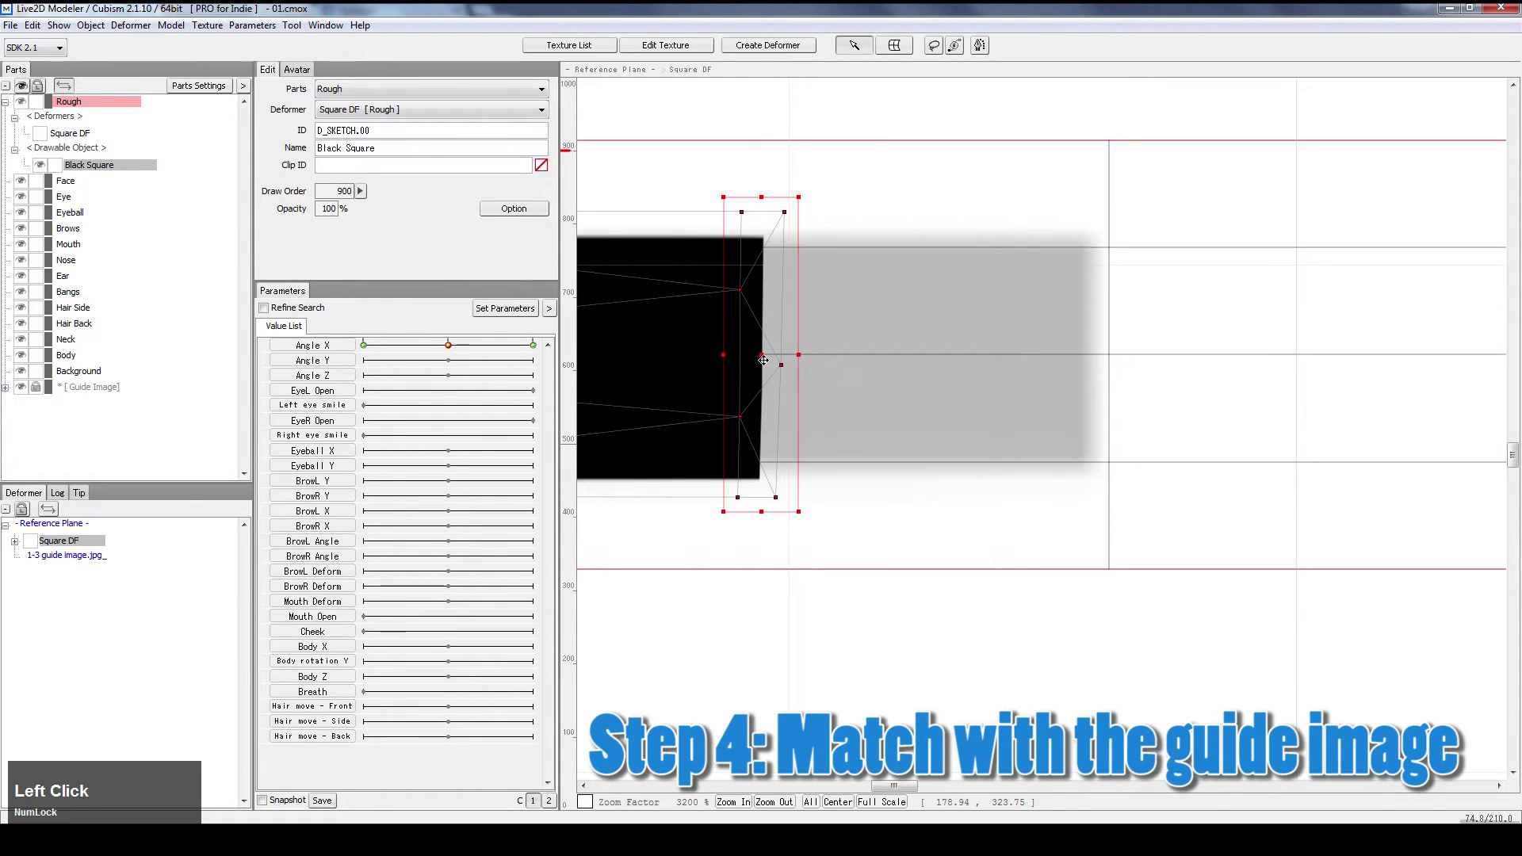
left_click_drag(763, 361, 1094, 383)
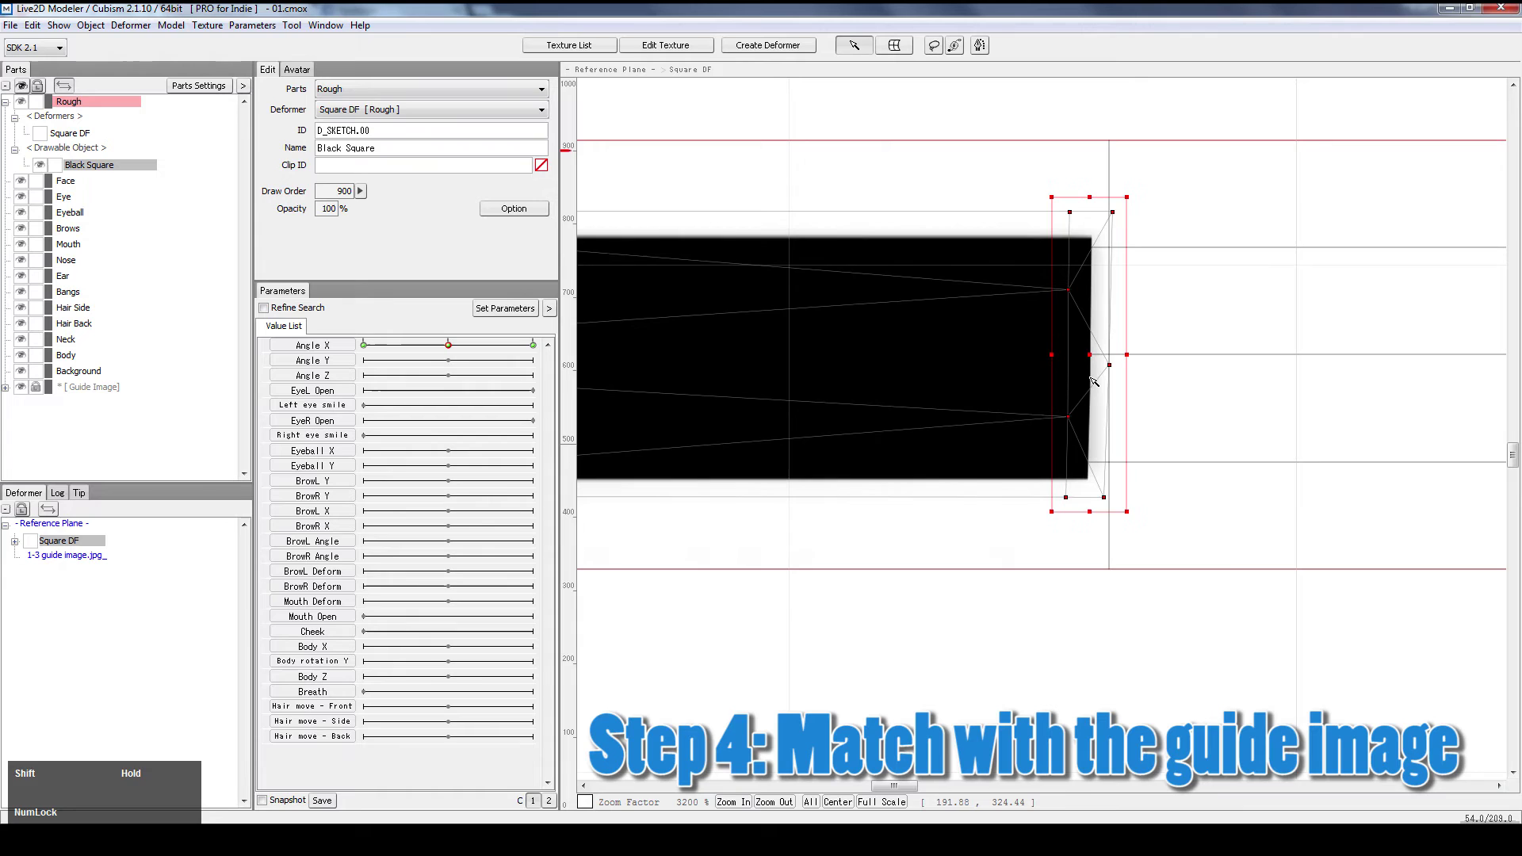
left_click(887, 452)
Set Angle X to 30 and move the Black Square's three left boundary points right, close to the first inner column
scroll(785, 496, "down", 7)
left_click(817, 619)
left_click_drag(859, 591, 861, 404)
left_click_drag(448, 345, 624, 364)
left_click(967, 536)
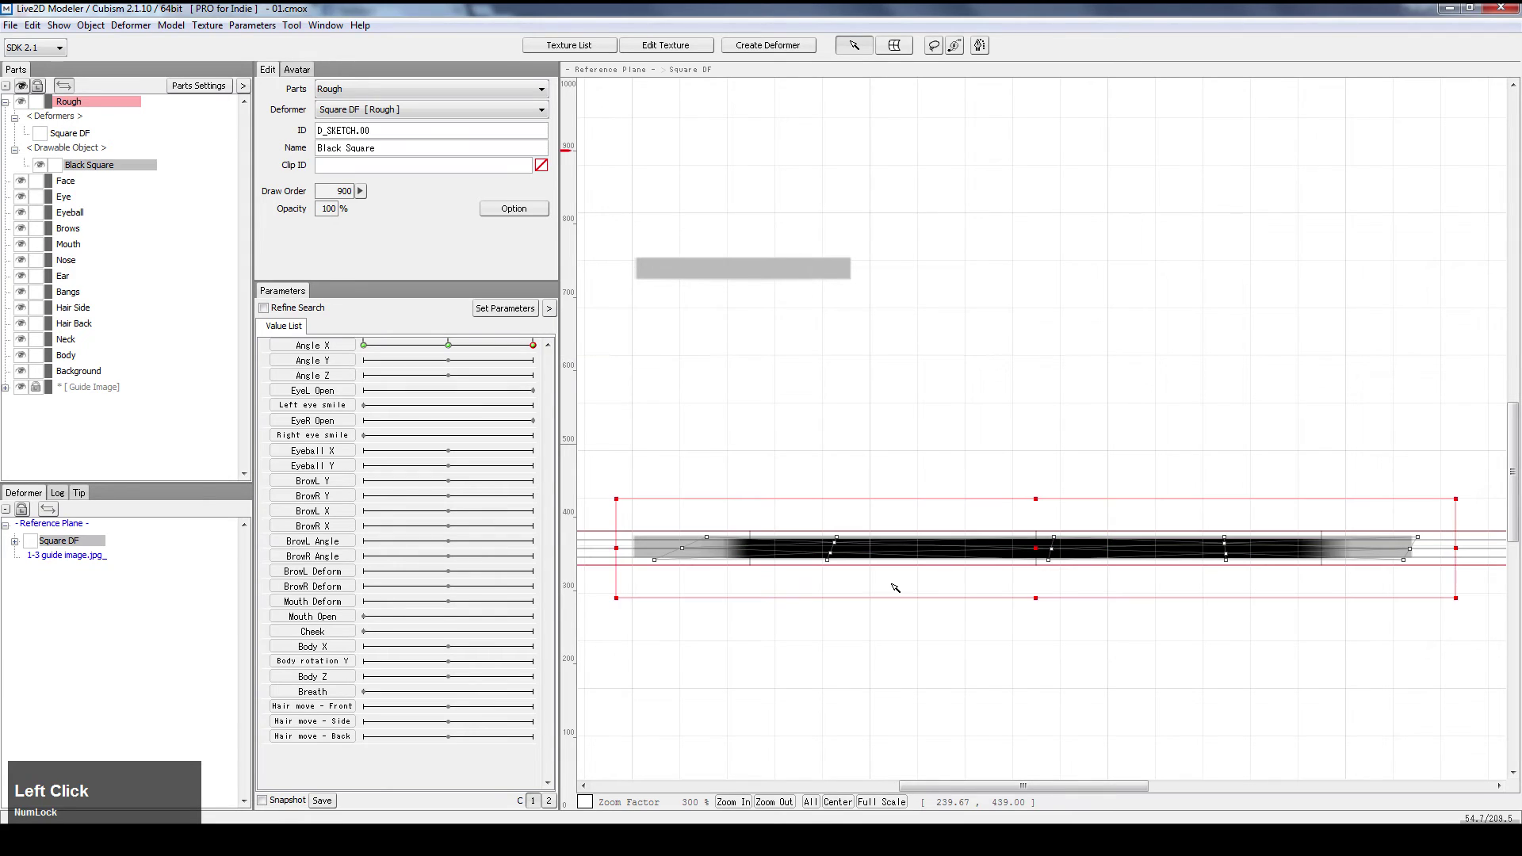
left_click_drag(819, 622, 857, 587)
scroll(862, 580, "up", 3)
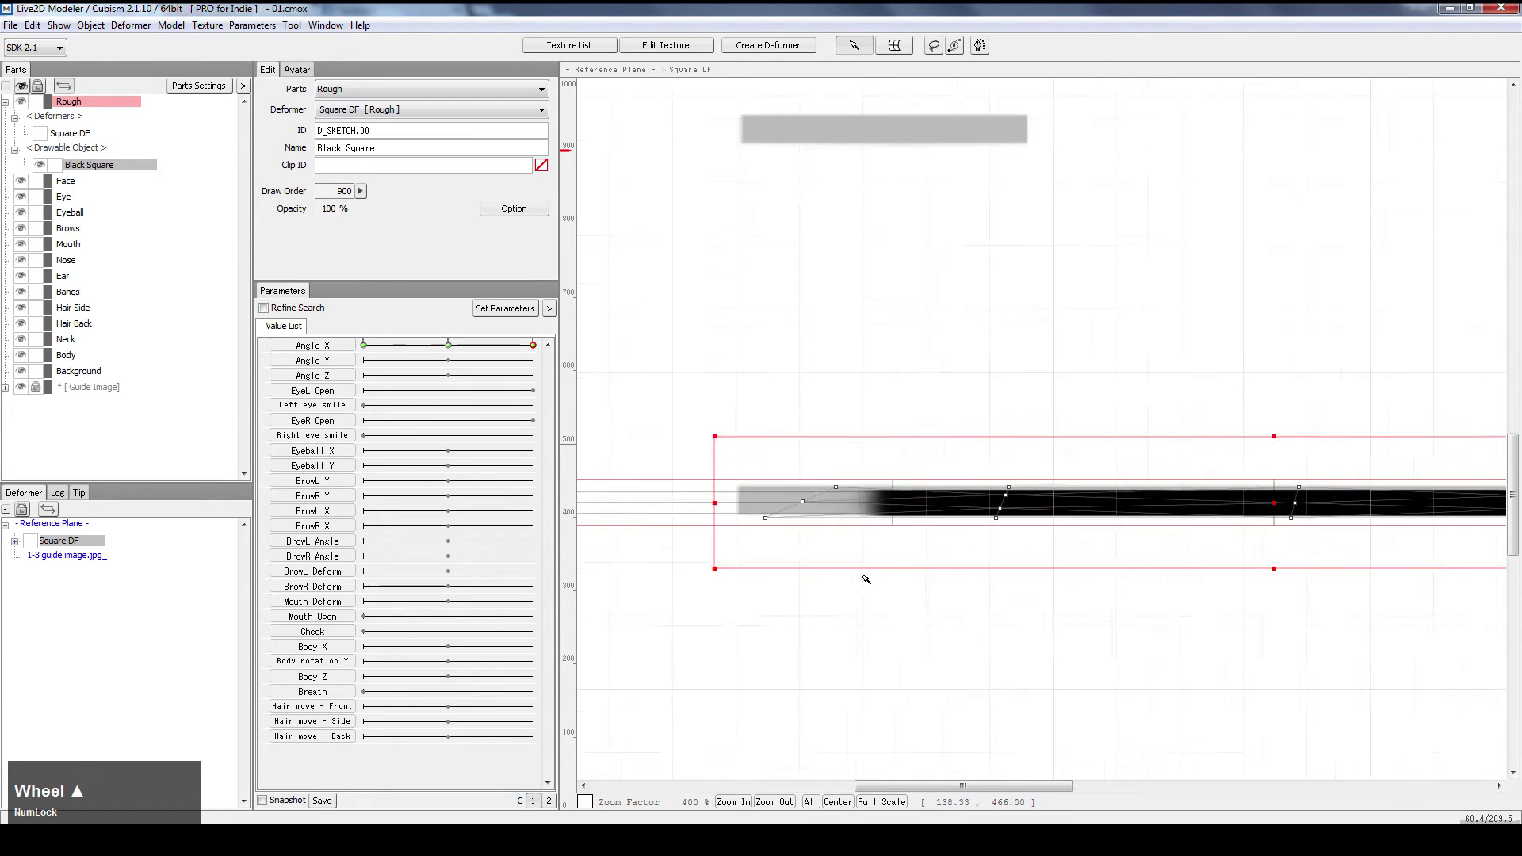
left_click_drag(654, 298, 867, 555)
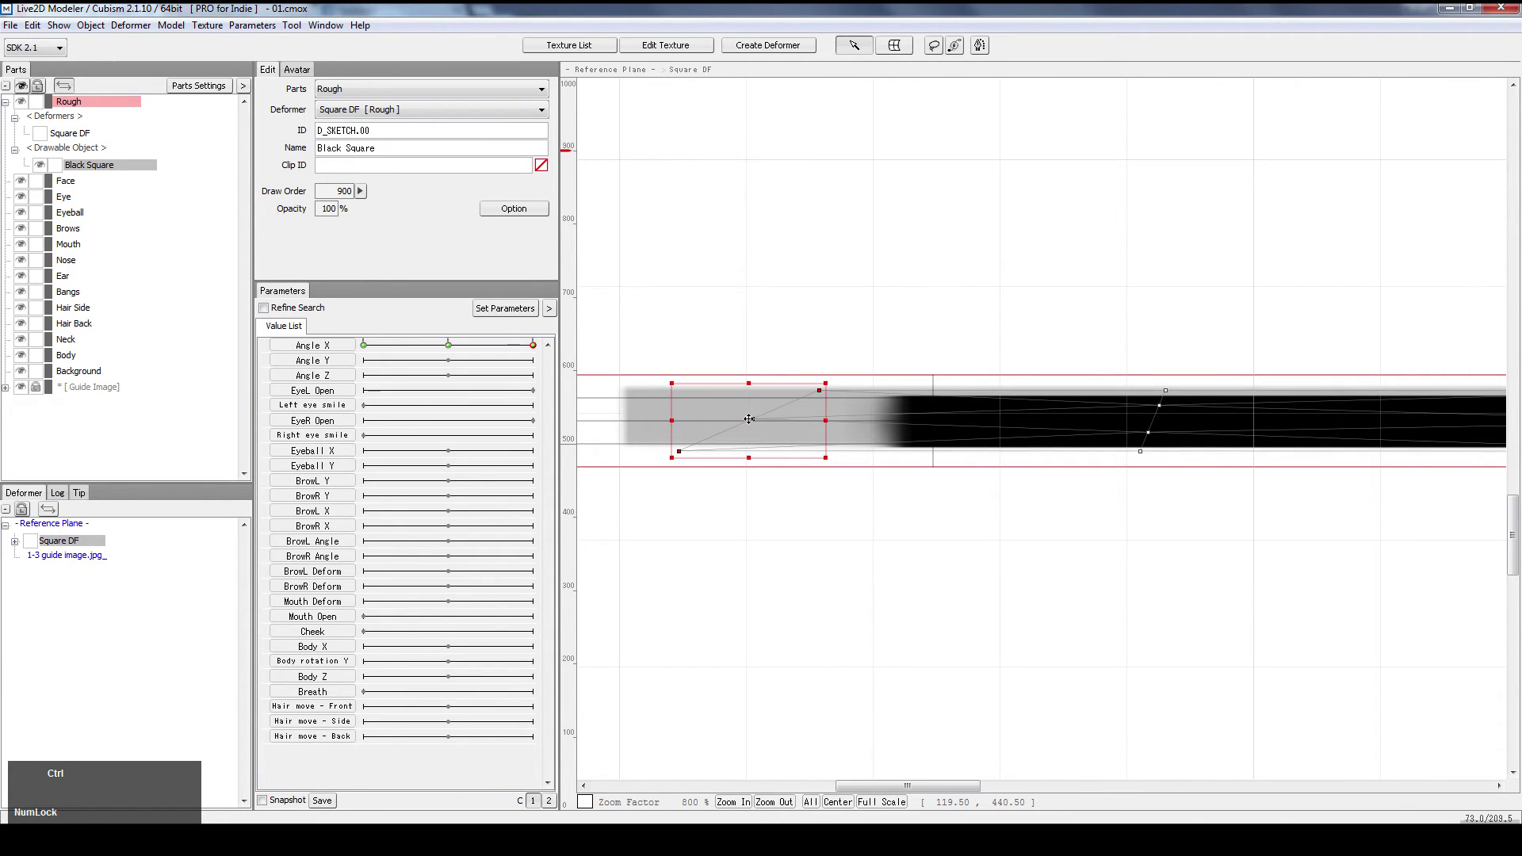
left_click_drag(750, 418, 1074, 421)
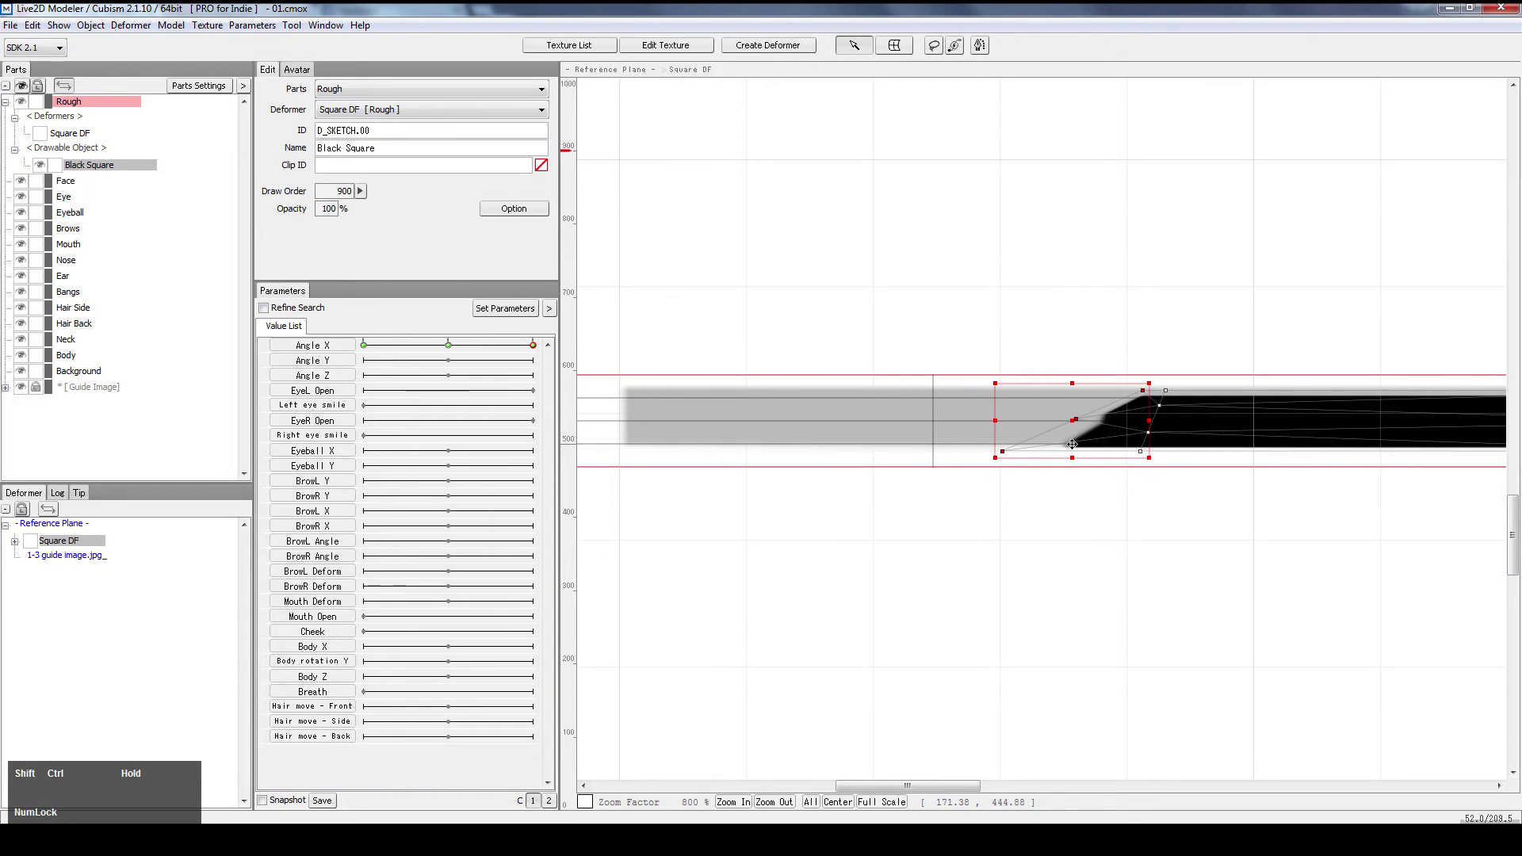
left_click(1152, 497)
Move the Black Square's left boundary points individually toward the first inner column of points and shift its lower inner point right
scroll(1145, 408, "up", 3)
left_click(956, 425)
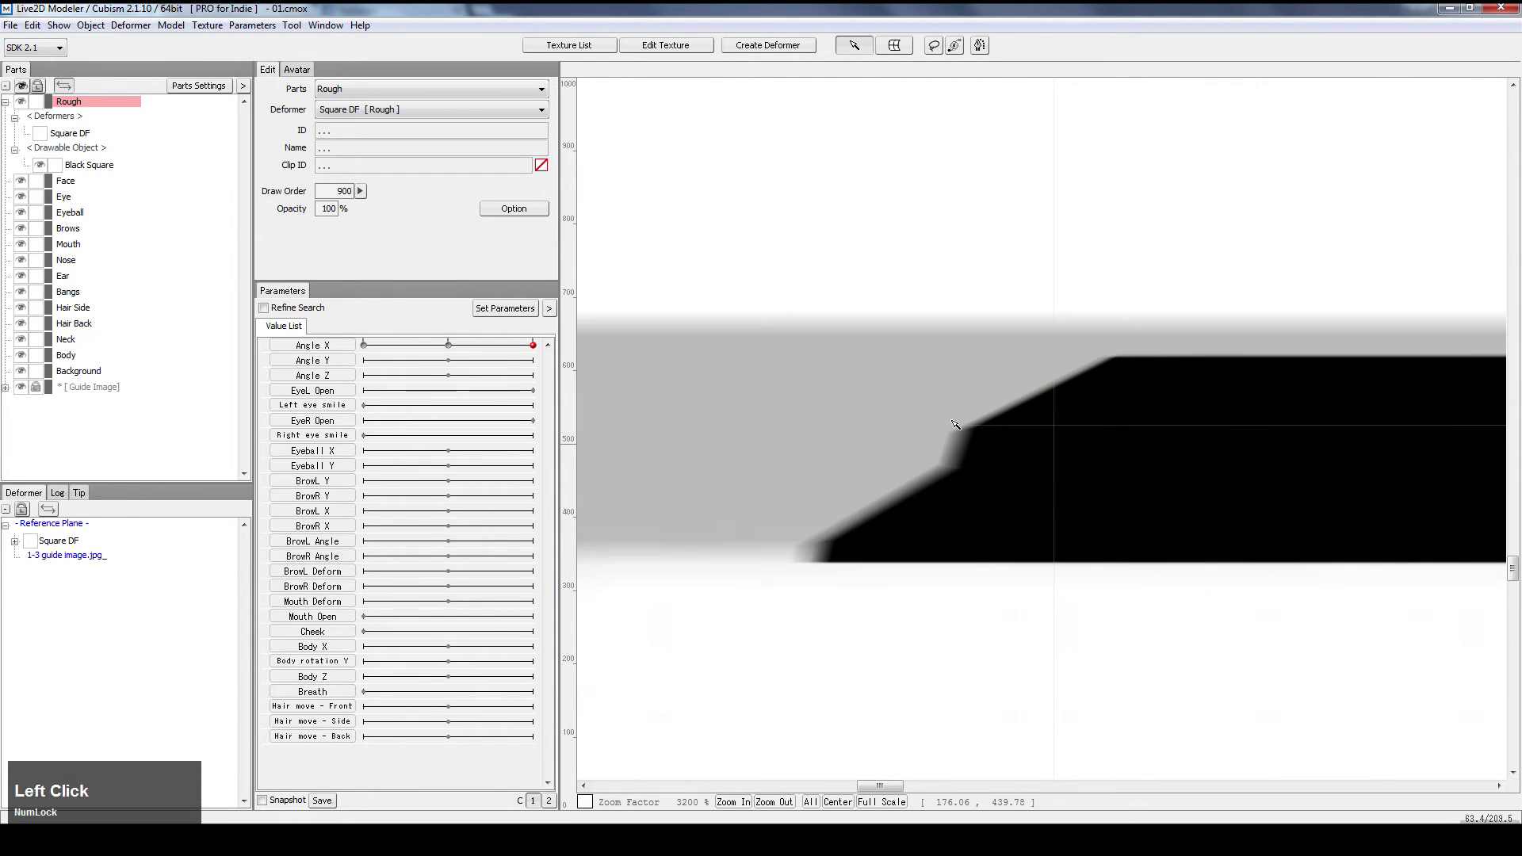
left_click_drag(860, 456, 1105, 457)
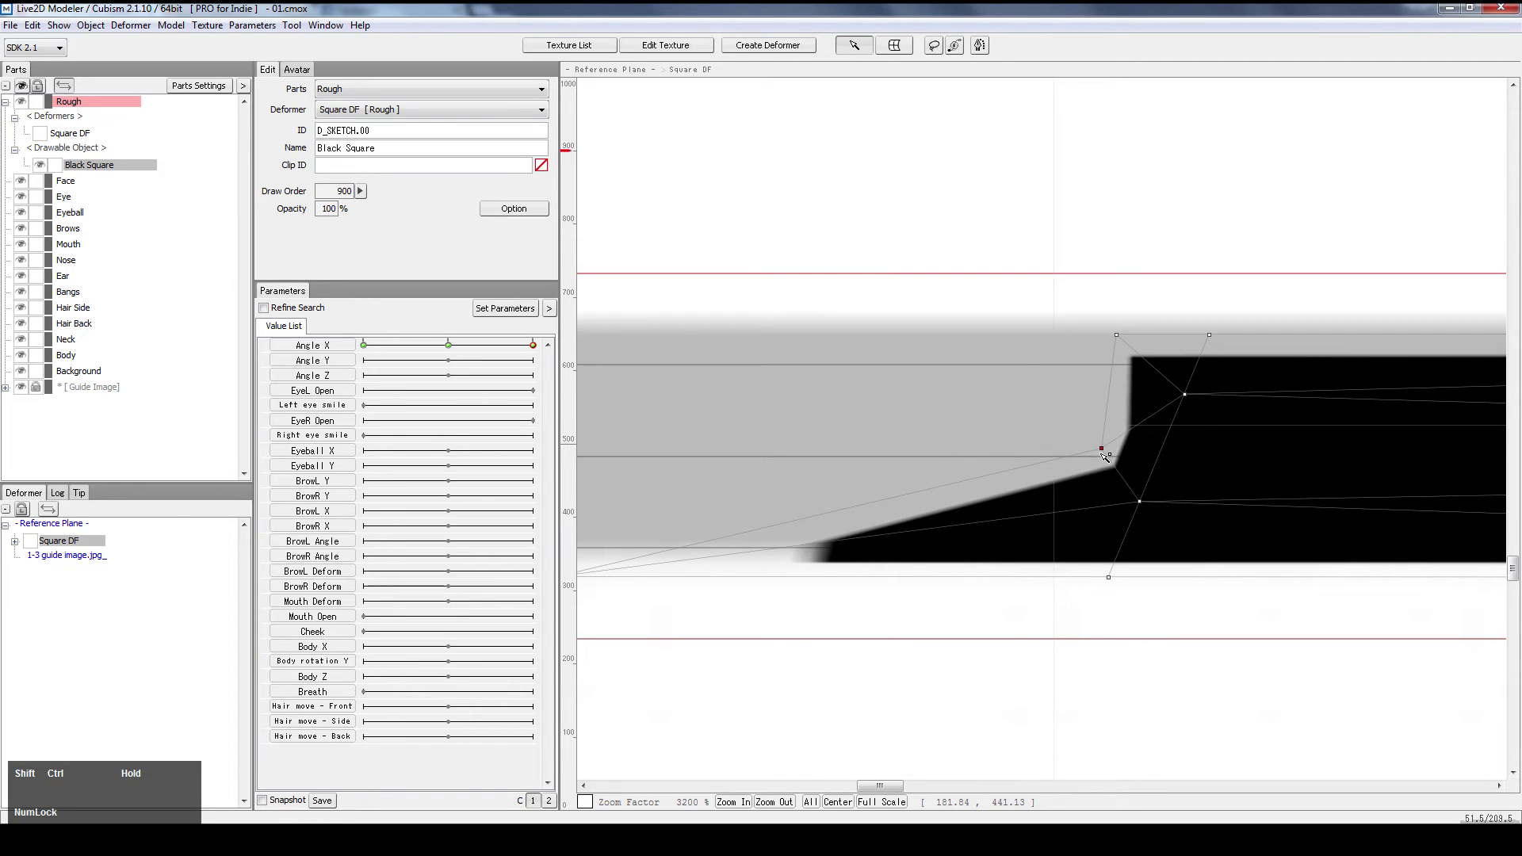
left_click_drag(1143, 504, 1185, 504)
scroll(804, 552, "down", 1)
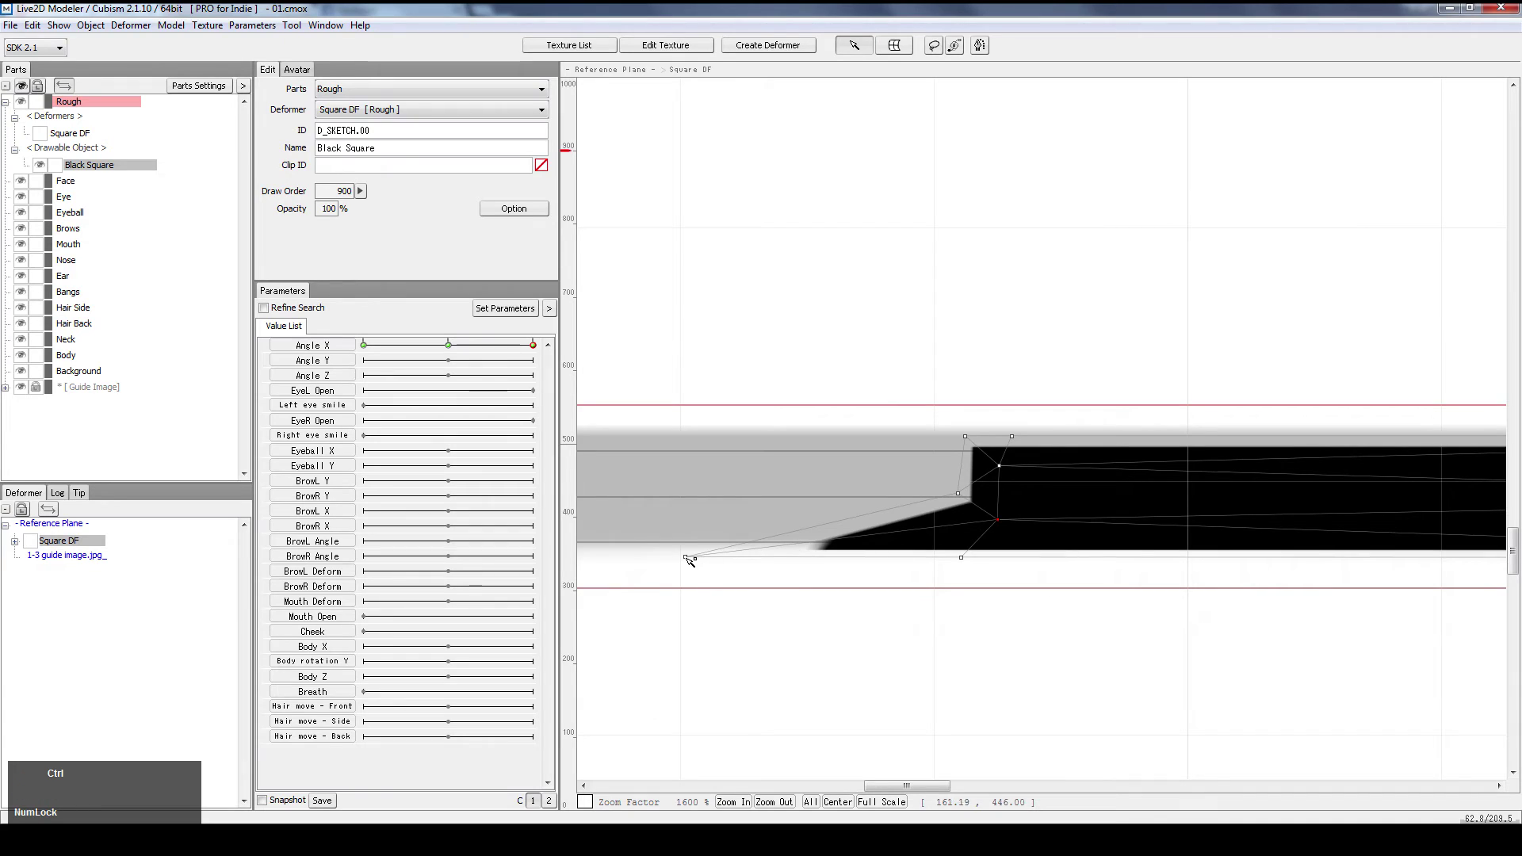
left_click_drag(691, 557, 961, 559)
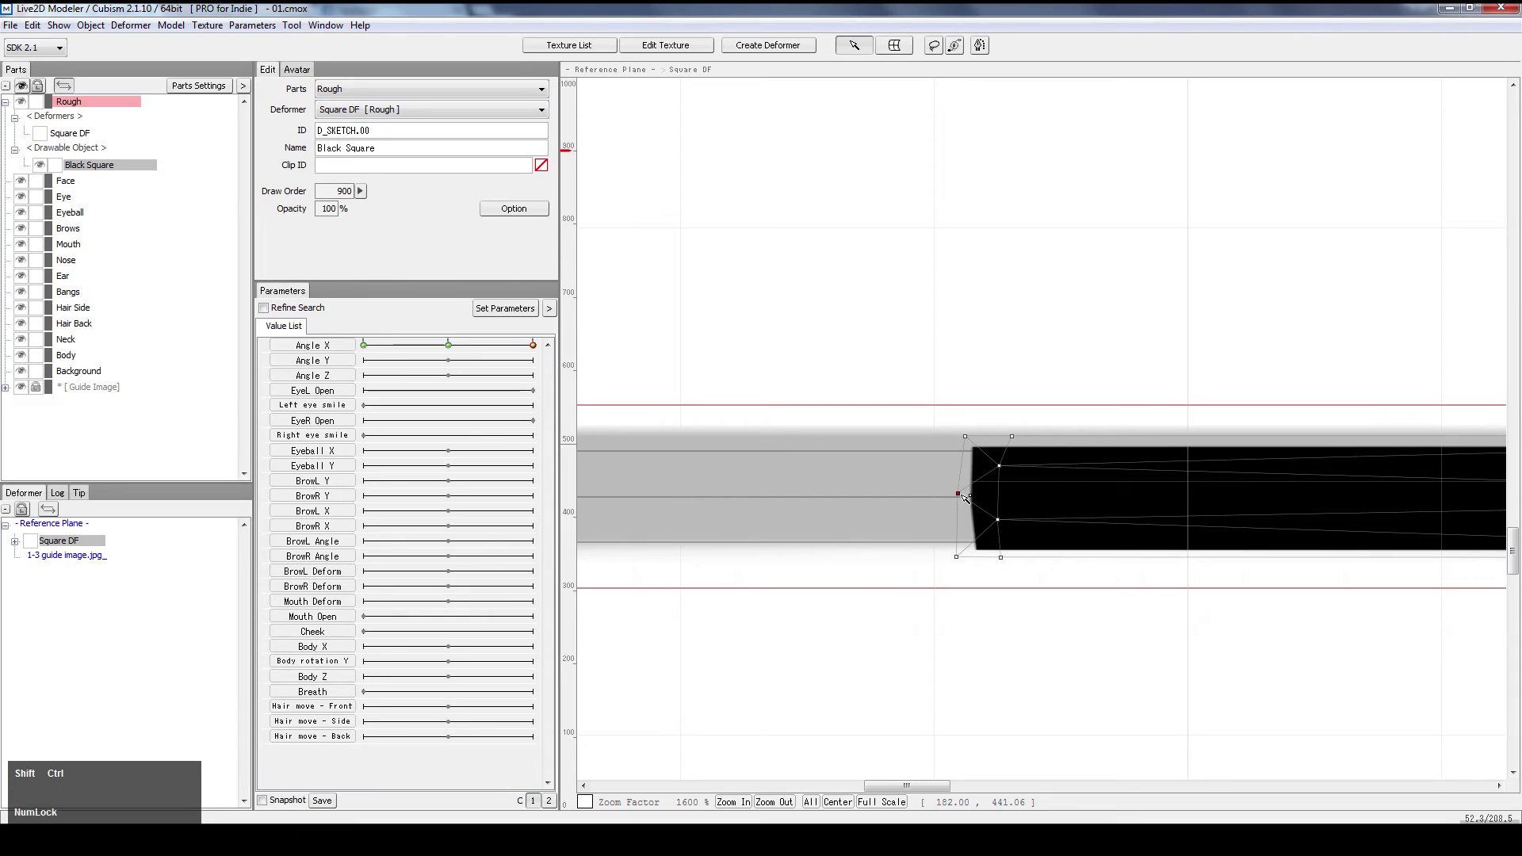
Fine-tune the middle and lower points at the Black Square's left end to make that edge straight and vertical
left_click_drag(958, 494, 964, 497)
left_click(959, 555)
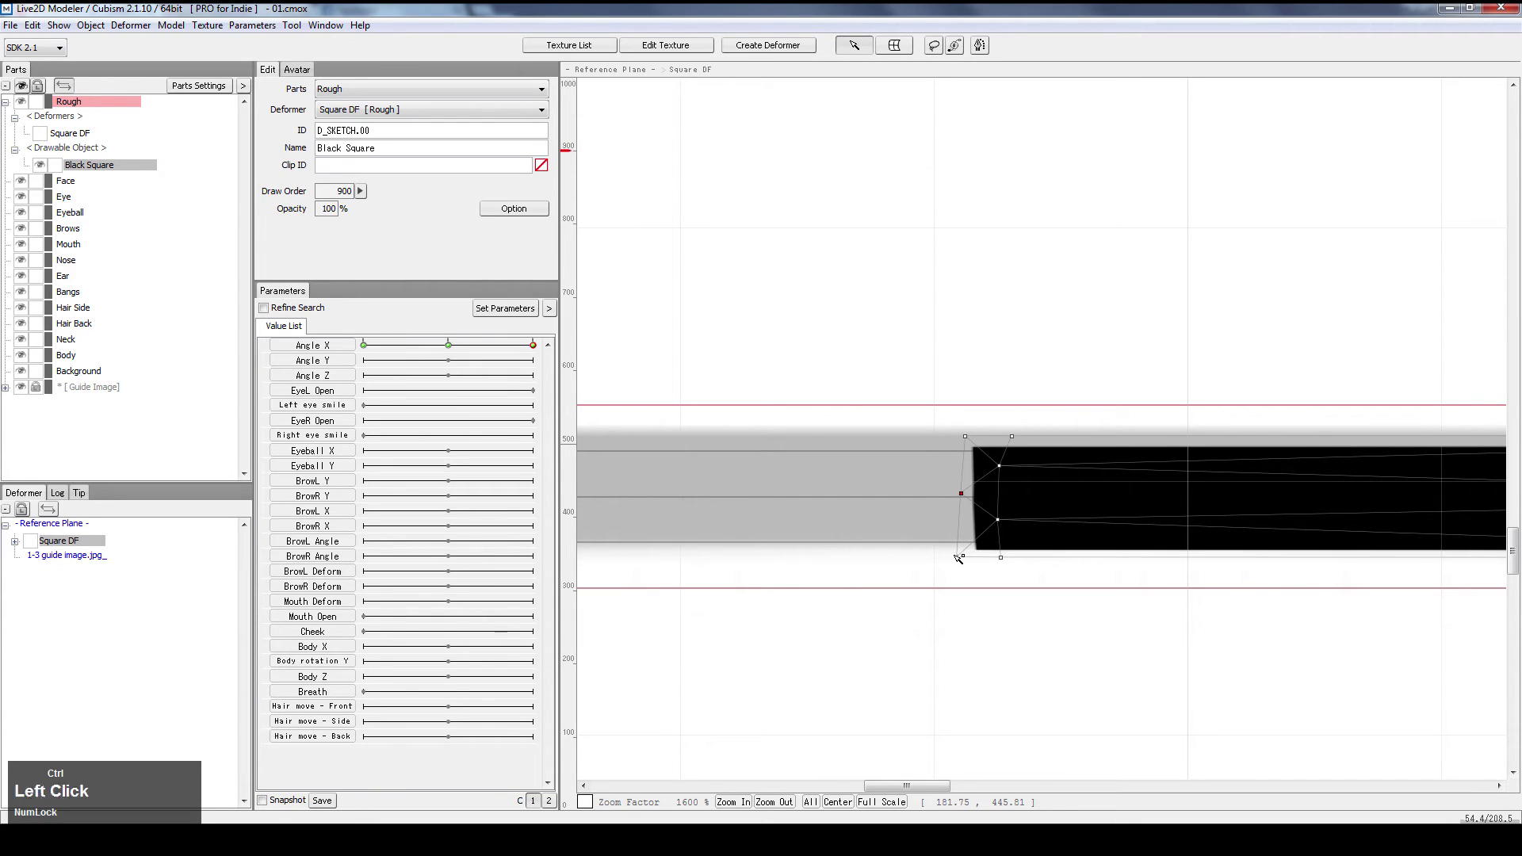
left_click_drag(1002, 558, 998, 558)
left_click(1020, 602)
left_click(1133, 659)
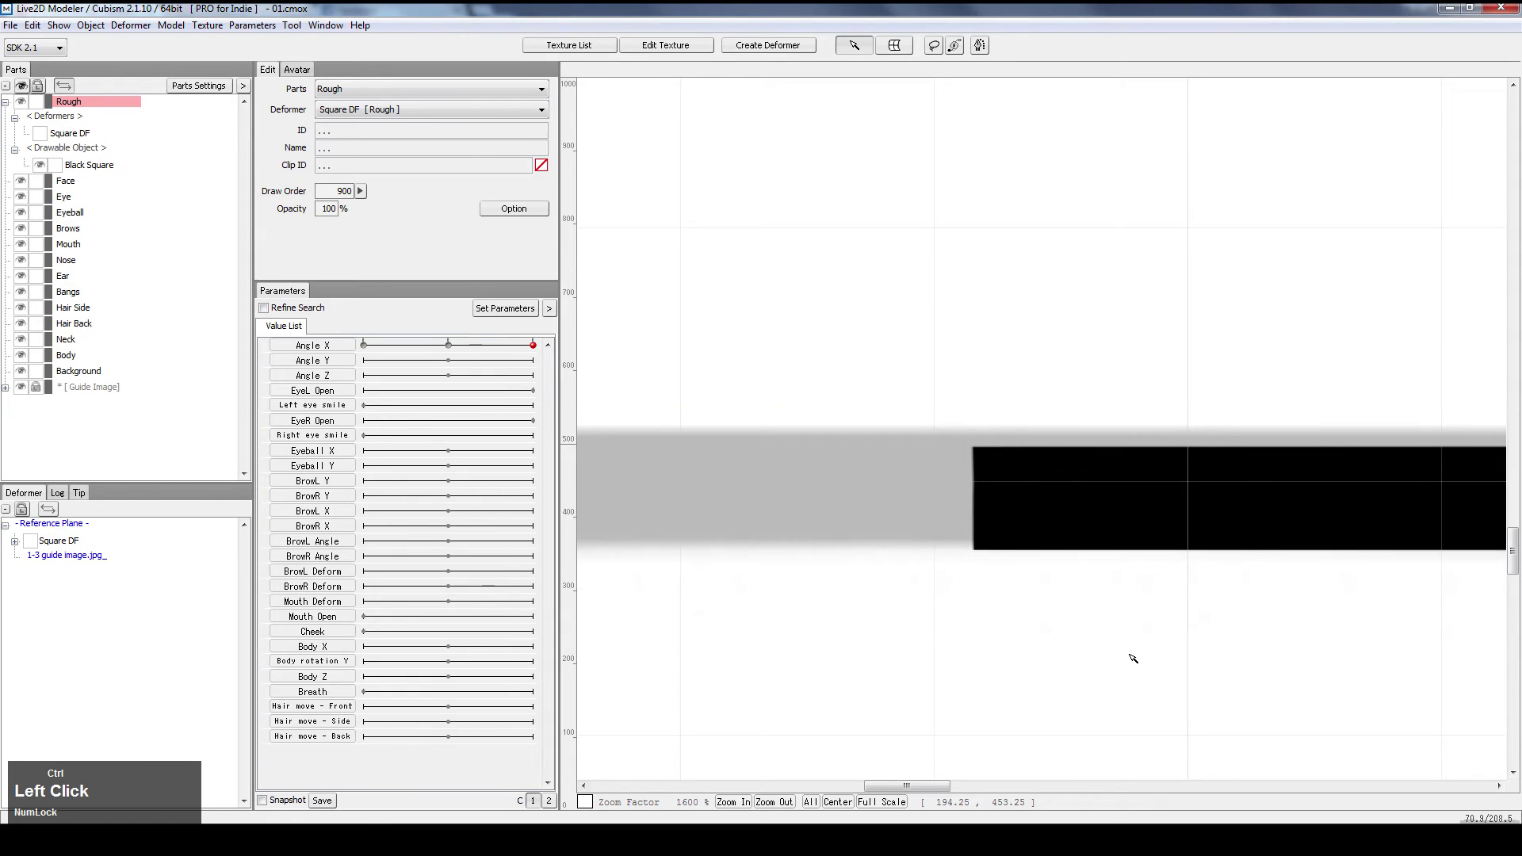
Select the Black Square's three right boundary points and move them left, close to the last inner column
left_click_drag(1370, 619, 778, 554)
left_click_drag(1466, 564, 1119, 530)
scroll(1122, 533, "down", 5)
left_click_drag(1292, 578, 1115, 584)
scroll(1110, 537, "up", 5)
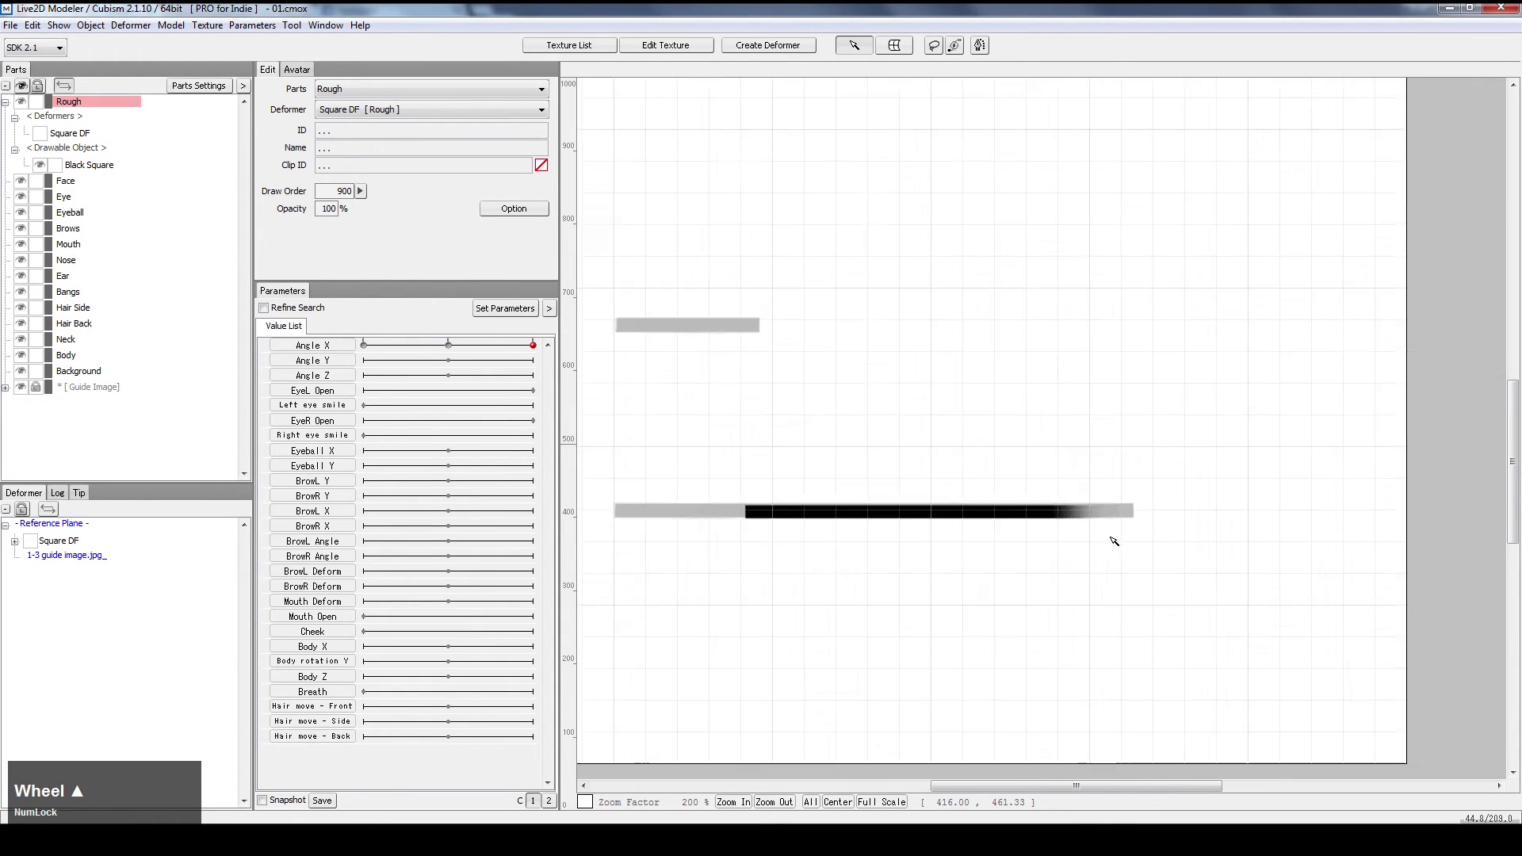
left_click(761, 294)
left_click_drag(1332, 174, 1177, 373)
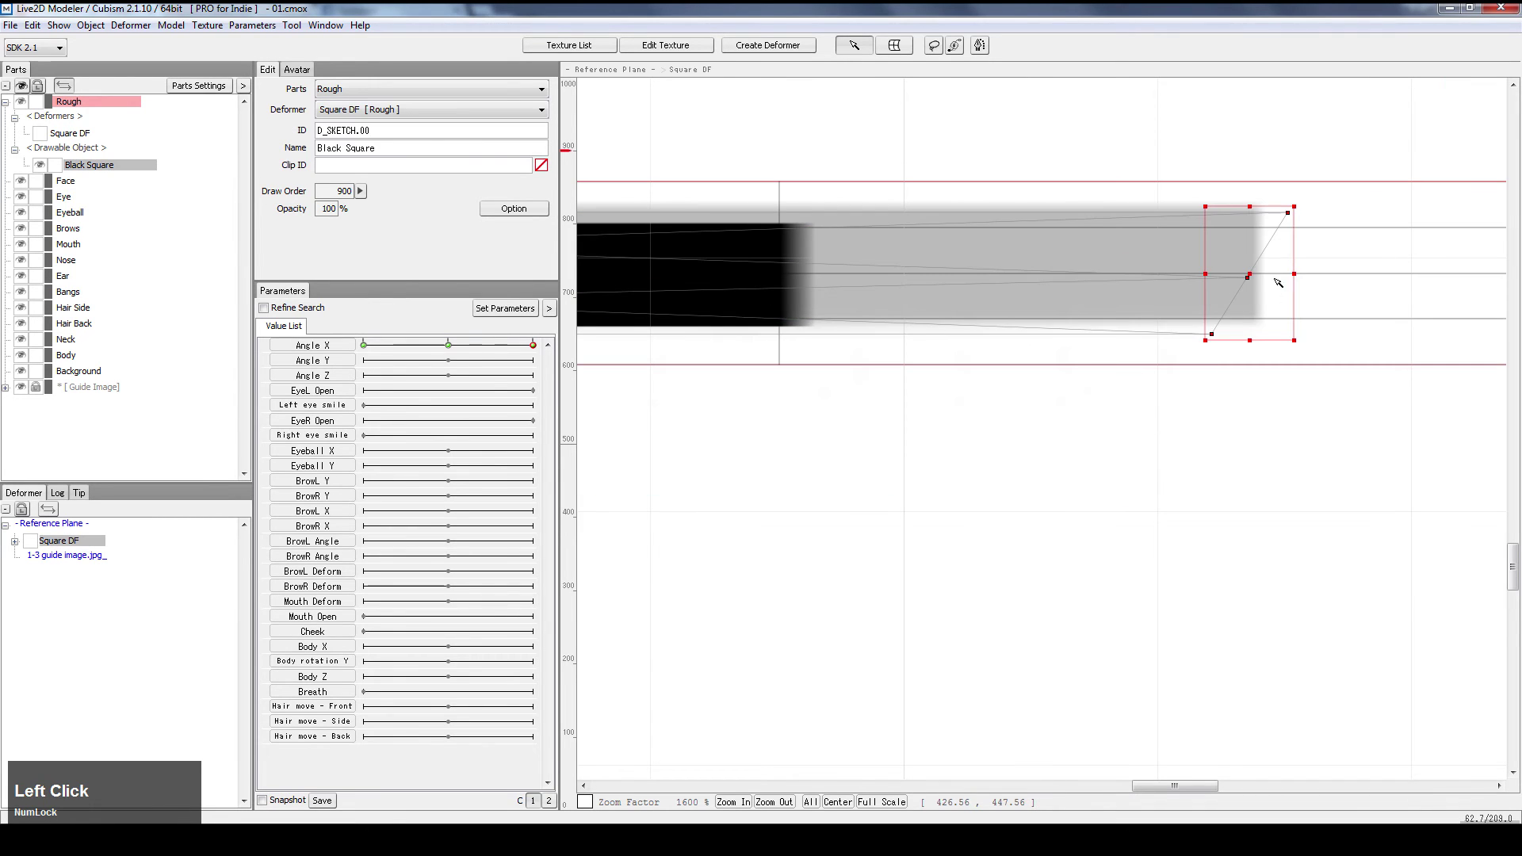
left_click_drag(1073, 444, 1277, 528)
scroll(1119, 447, "down", 2)
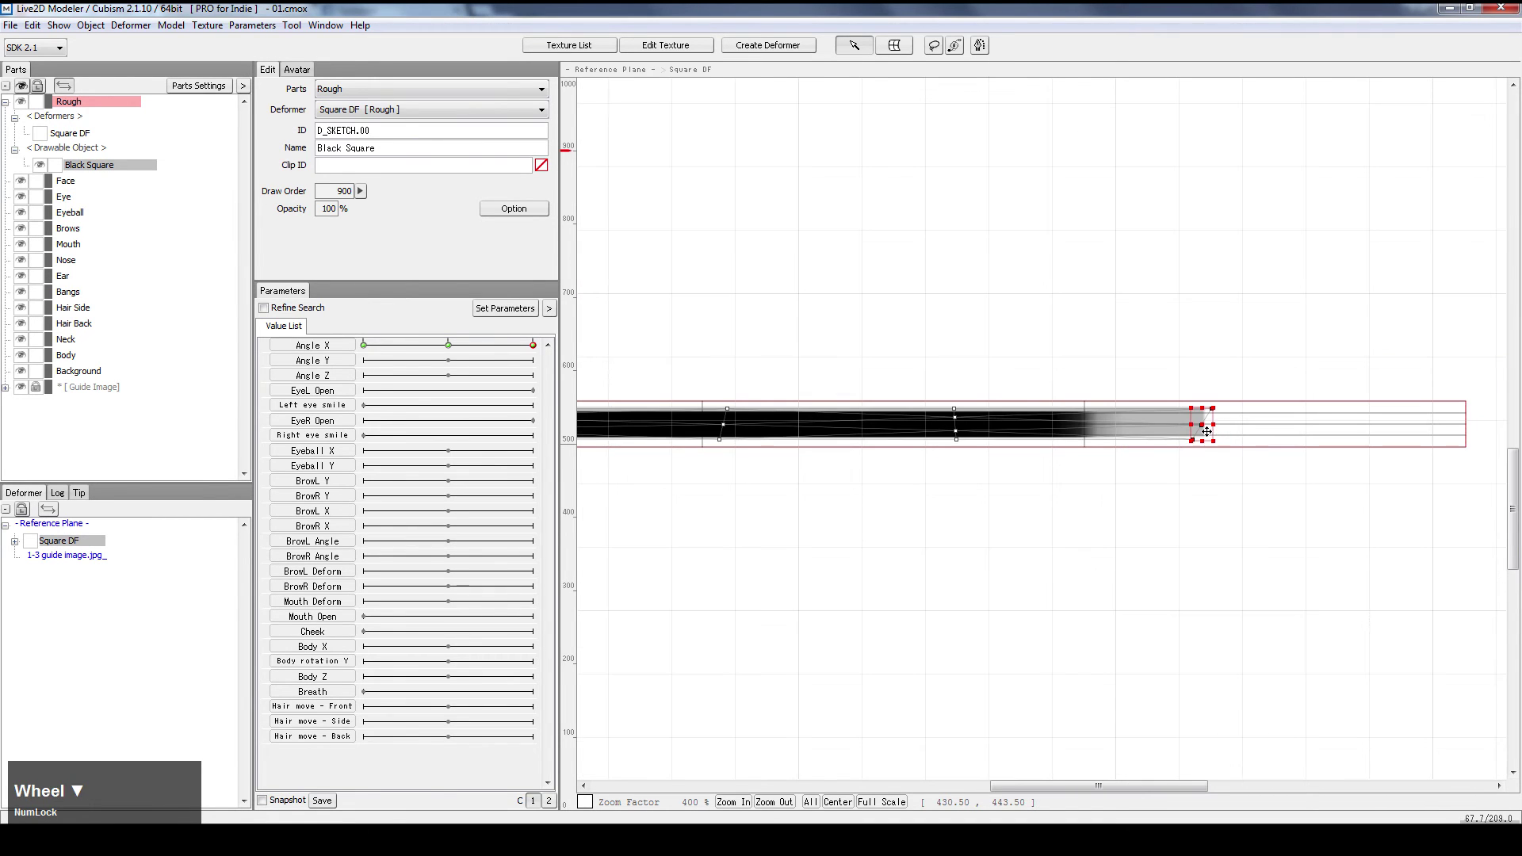
left_click_drag(1203, 426, 985, 424)
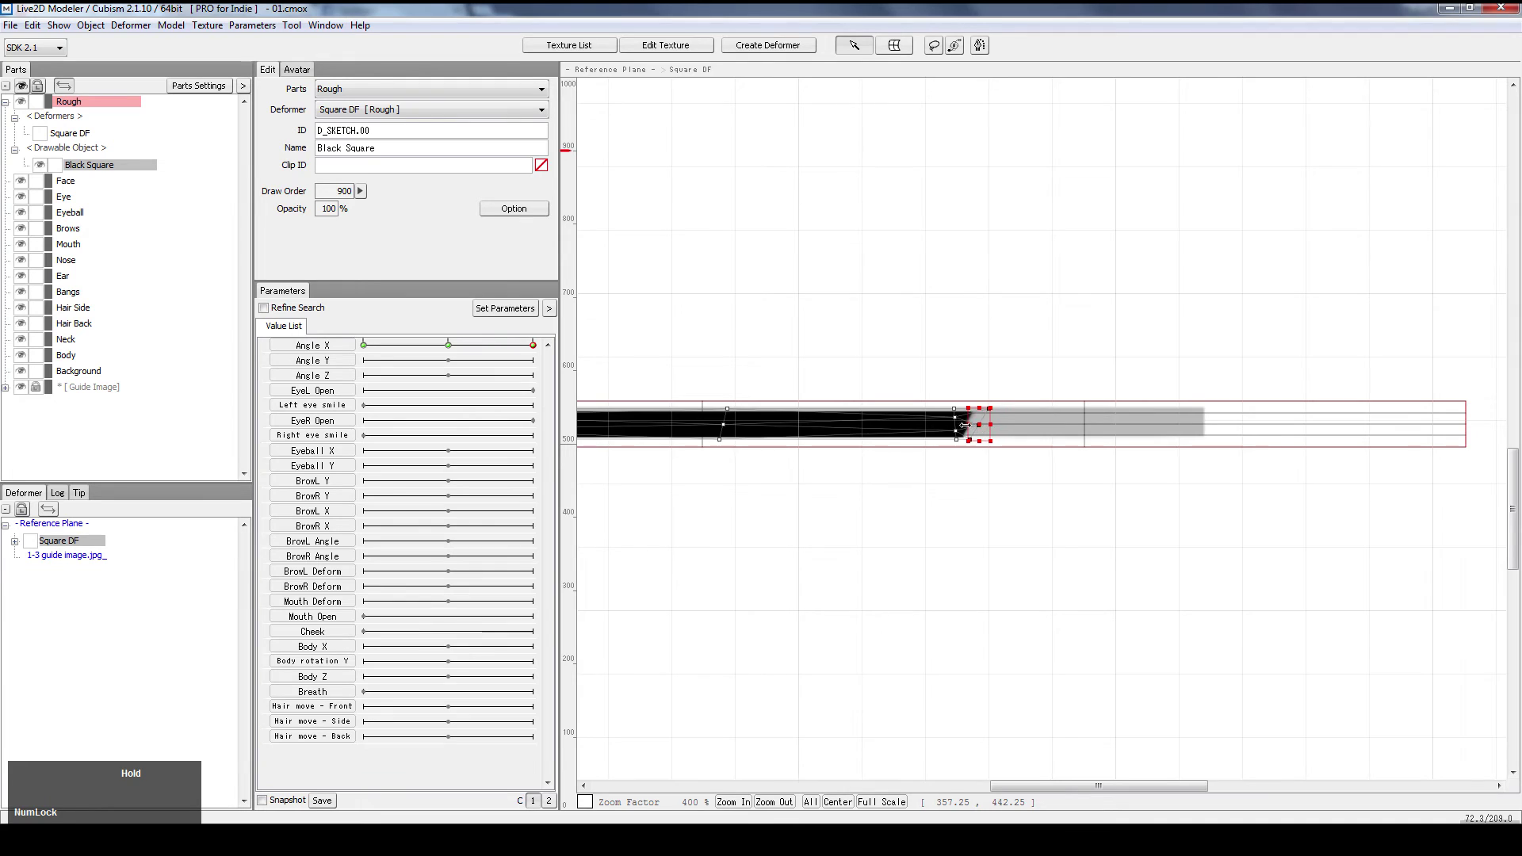
Pull the Black Square's upper, middle and lower right boundary points individually further left toward the last inner column
scroll(964, 417, "up", 6)
left_click(1252, 392)
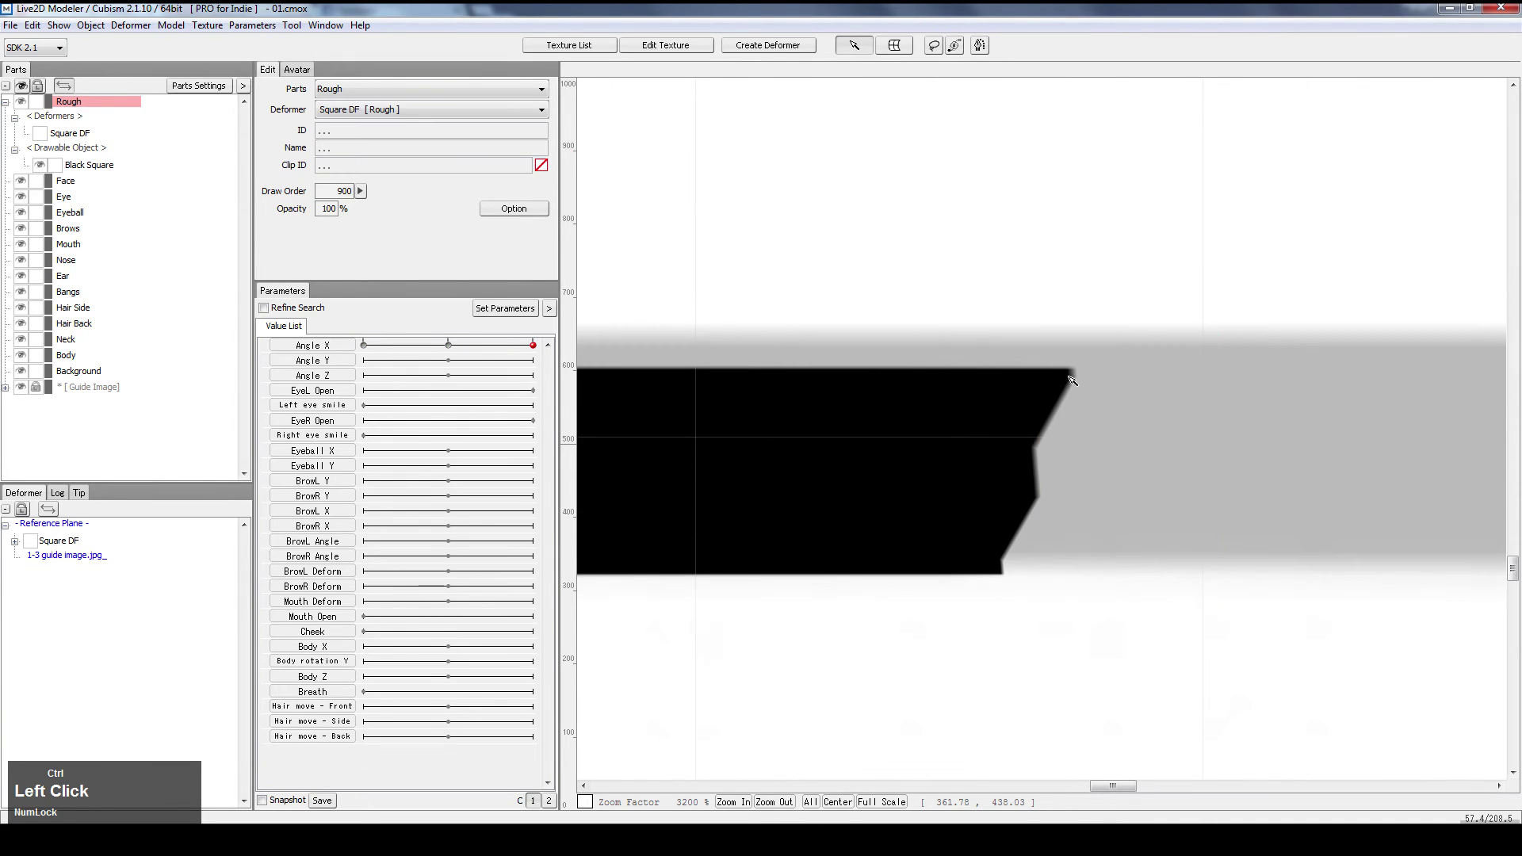
left_click(1183, 356, "ctrl")
left_click_drag(1205, 349, 1111, 348)
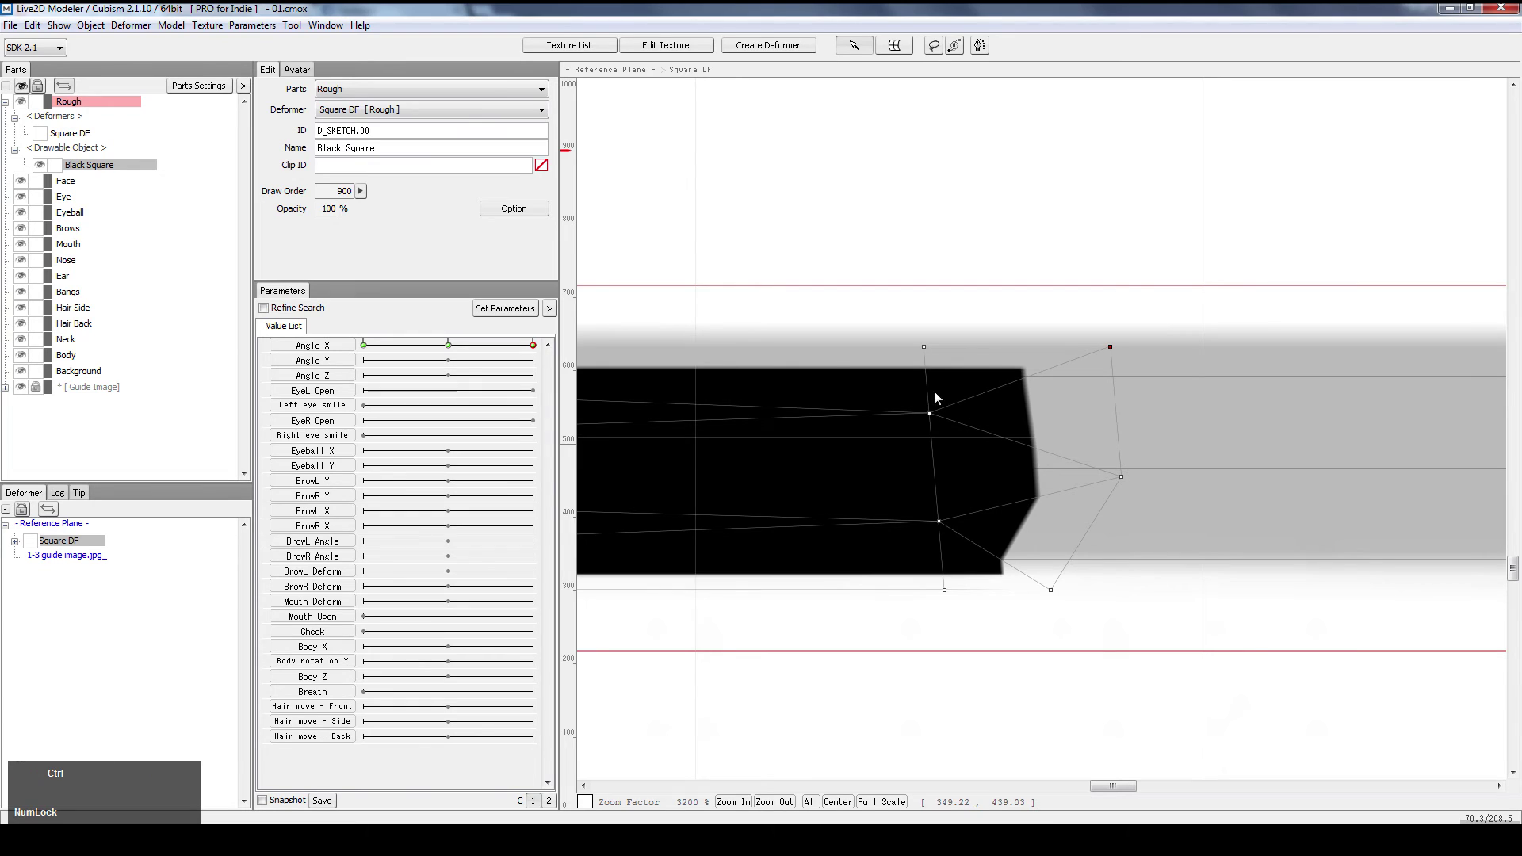
left_click_drag(1121, 476, 1102, 476)
left_click_drag(1113, 348, 1057, 348)
left_click_drag(1045, 595, 1014, 590)
Align the last inner column and the right boundary points to make the Black Square's right edge straight and vertical
left_click_drag(944, 521, 945, 522)
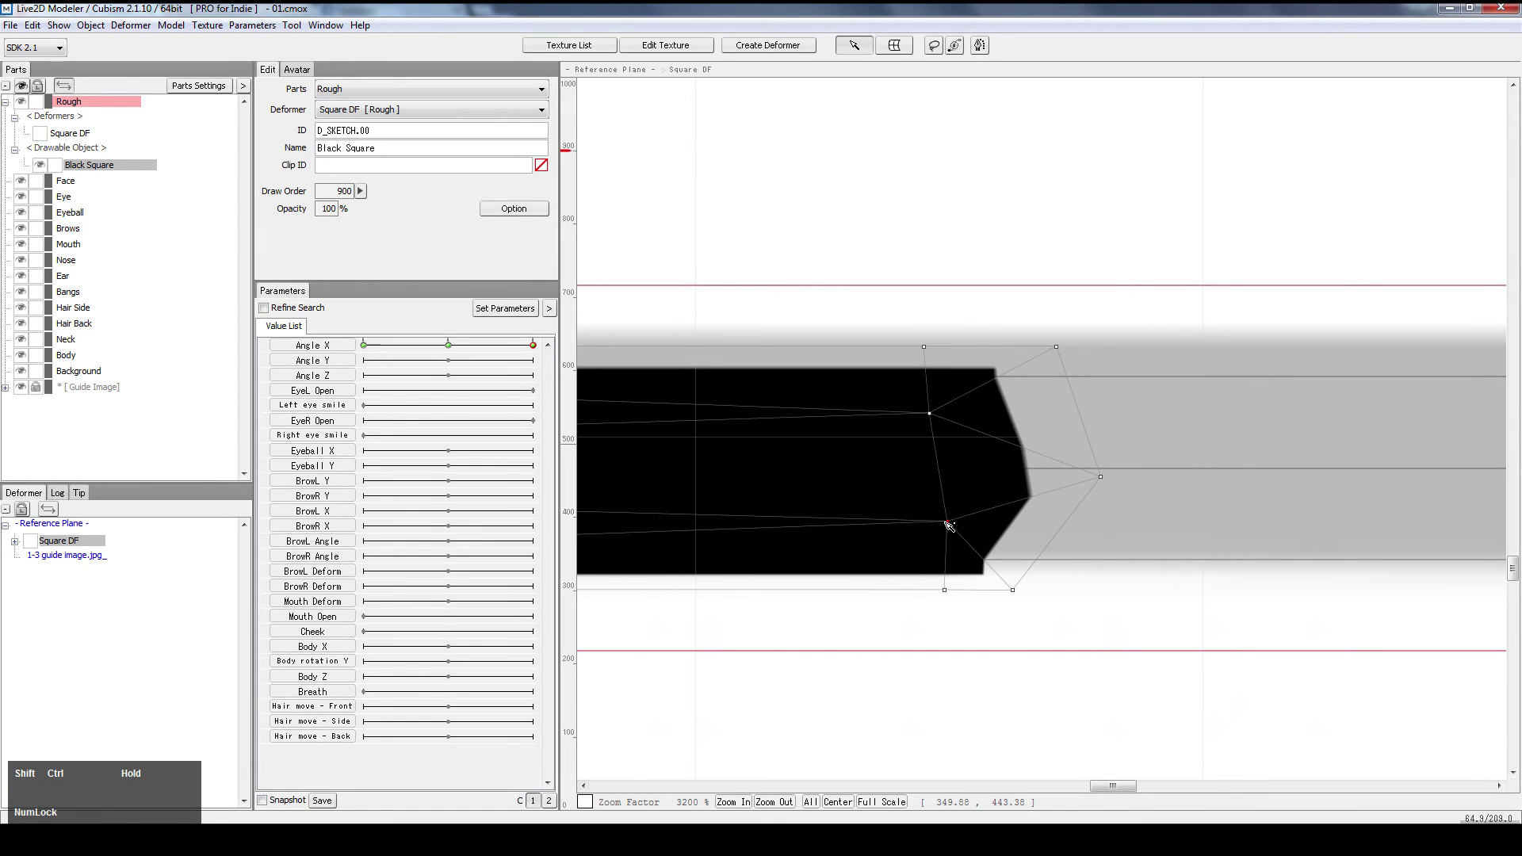
left_click_drag(1103, 481, 1012, 477)
left_click_drag(930, 414, 944, 415)
left_click_drag(1058, 350, 1017, 358)
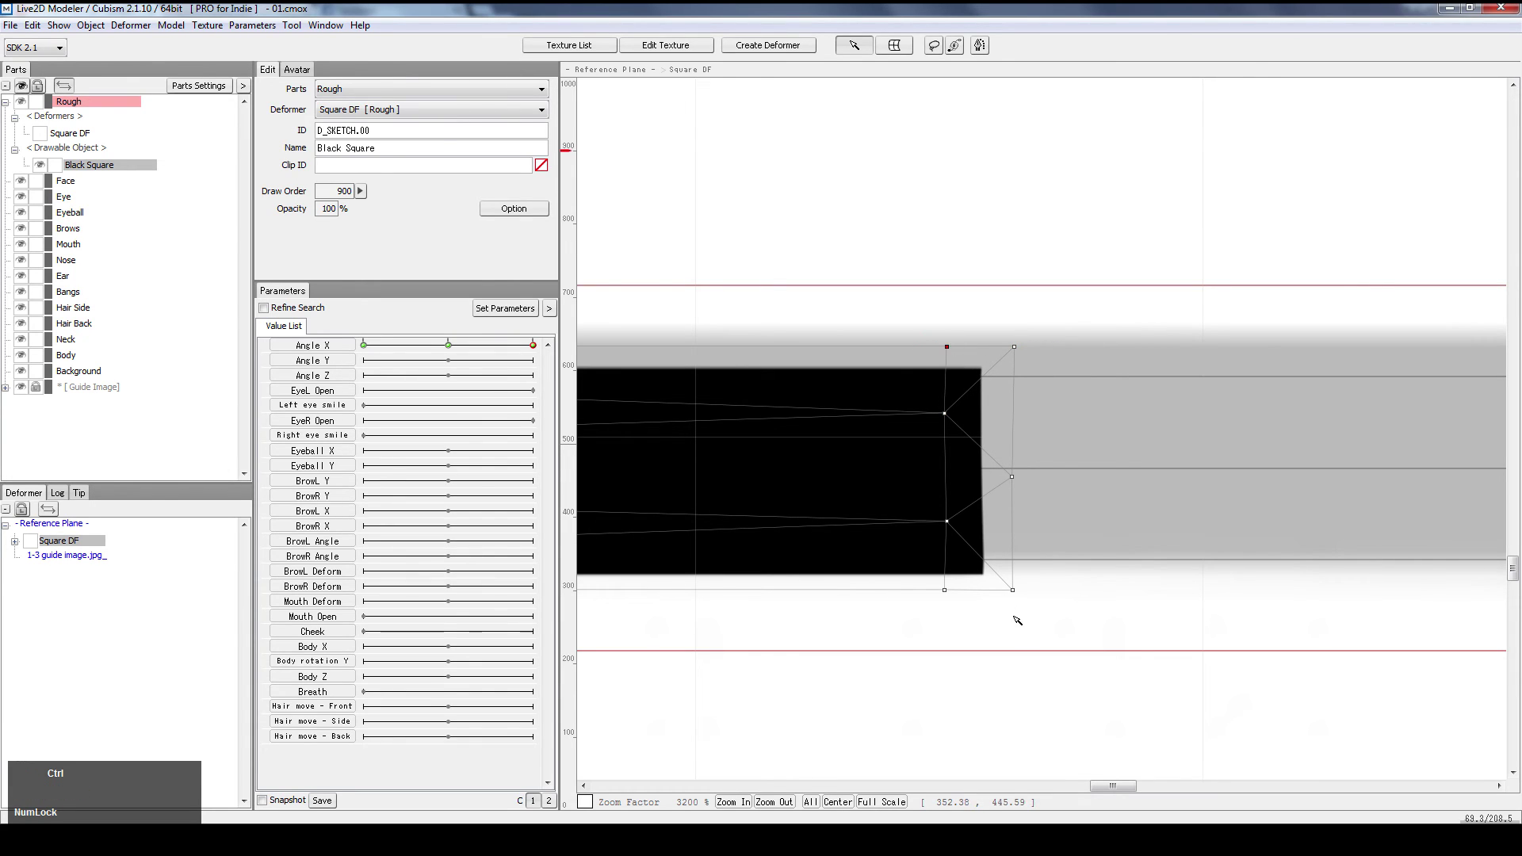
left_click_drag(1015, 593, 1009, 589)
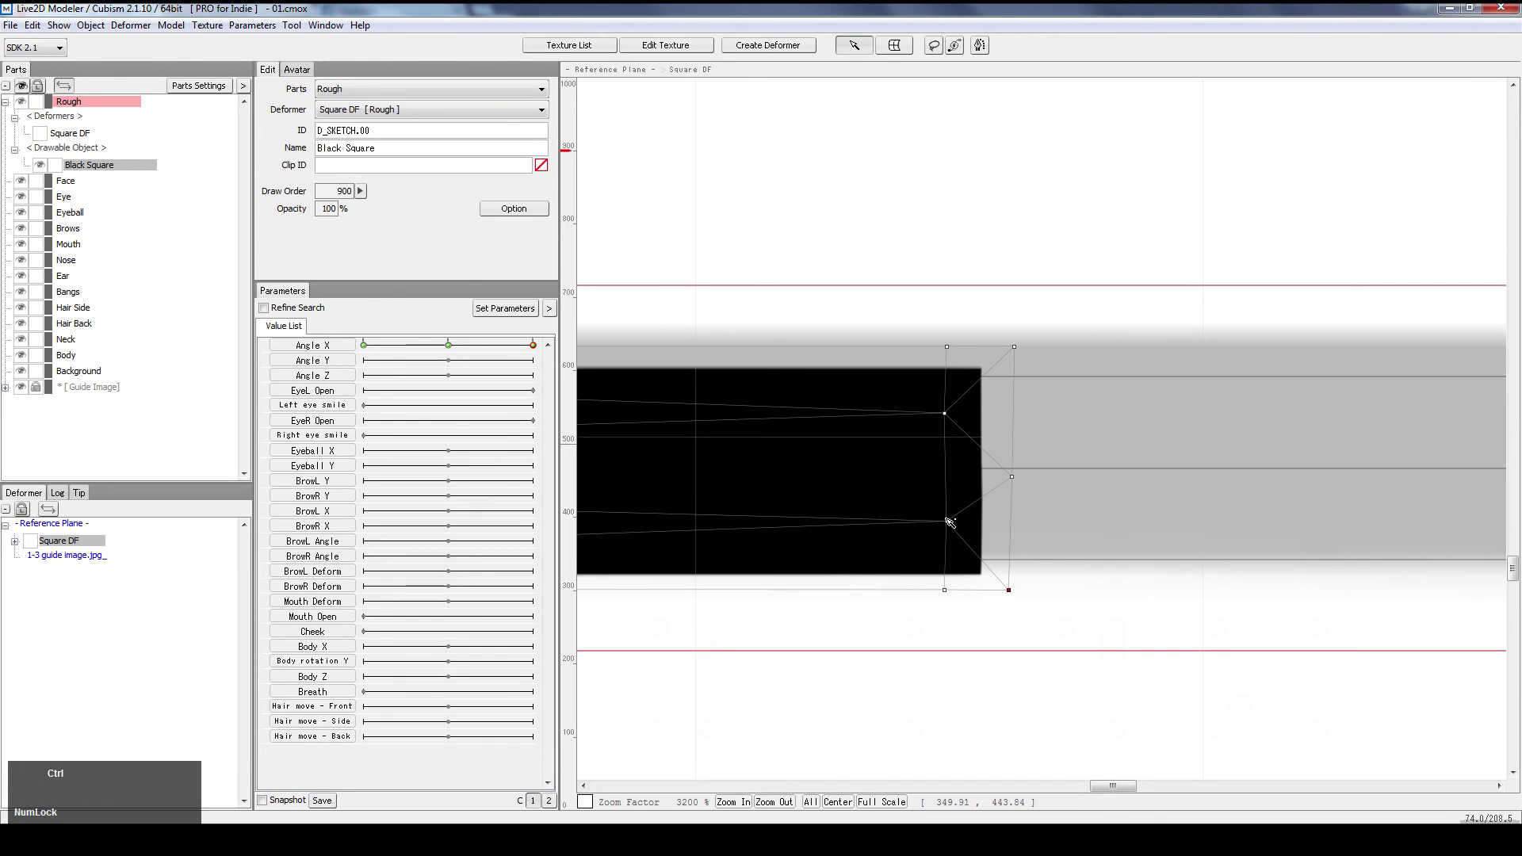
left_click_drag(950, 523, 946, 521)
left_click(1105, 593, "ctrl")
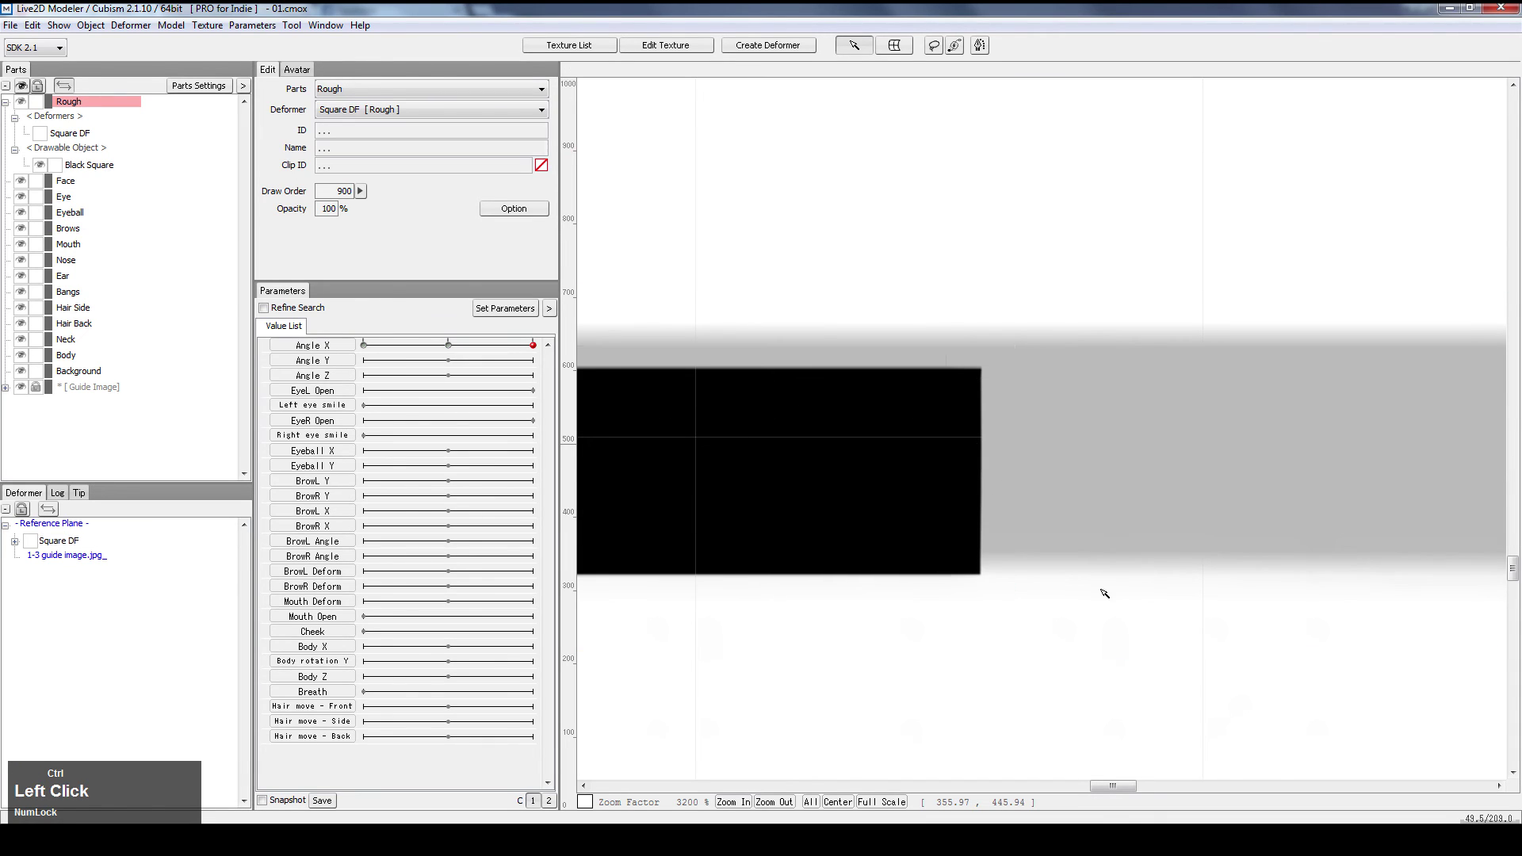
scroll(1083, 614, "down", 2)
left_click(995, 544)
scroll(995, 542, "down", 2)
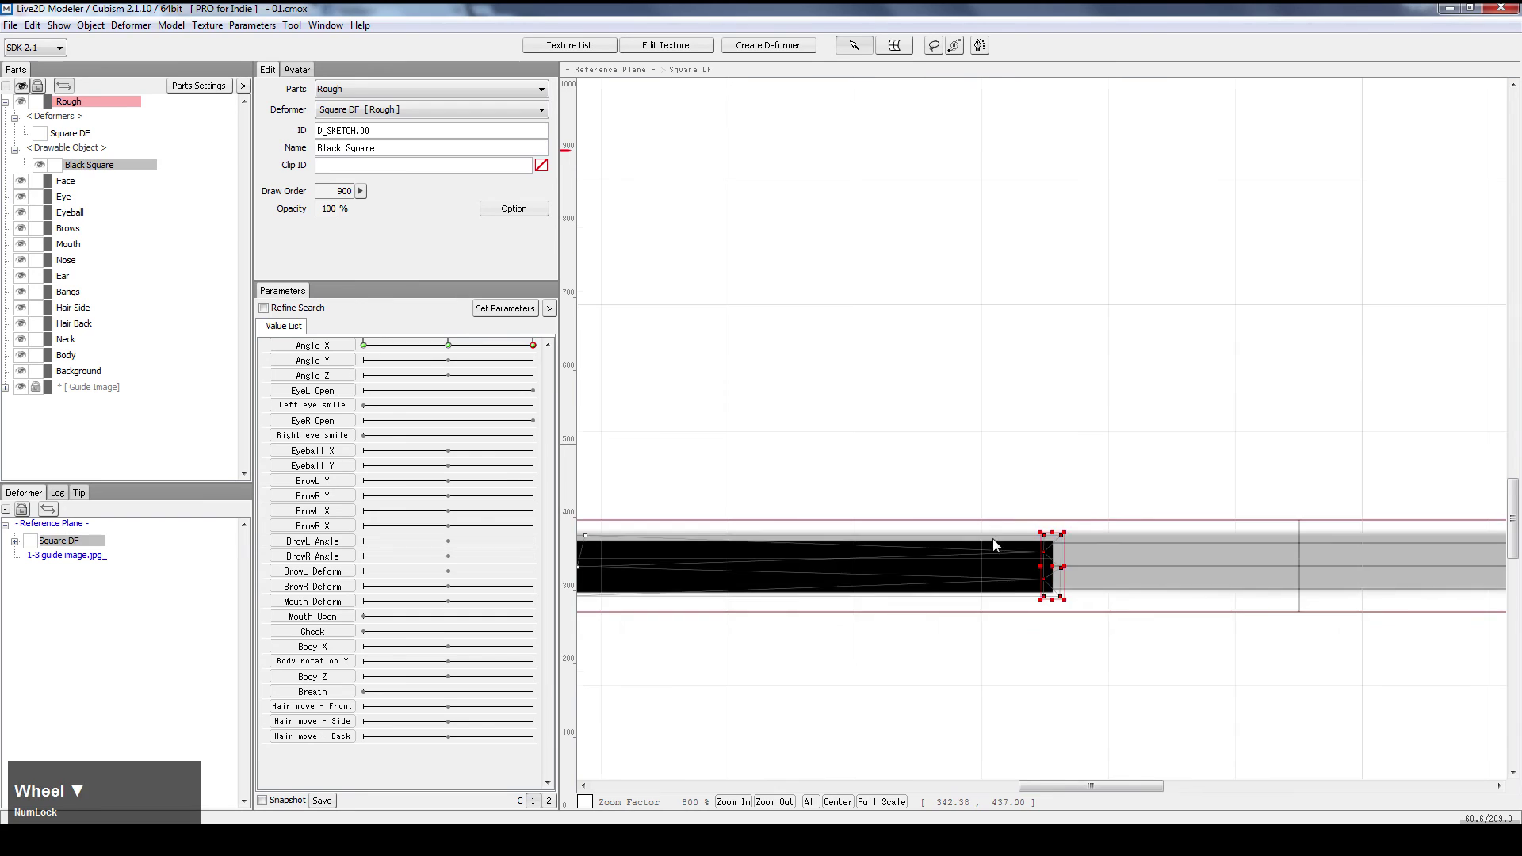
left_click(978, 614)
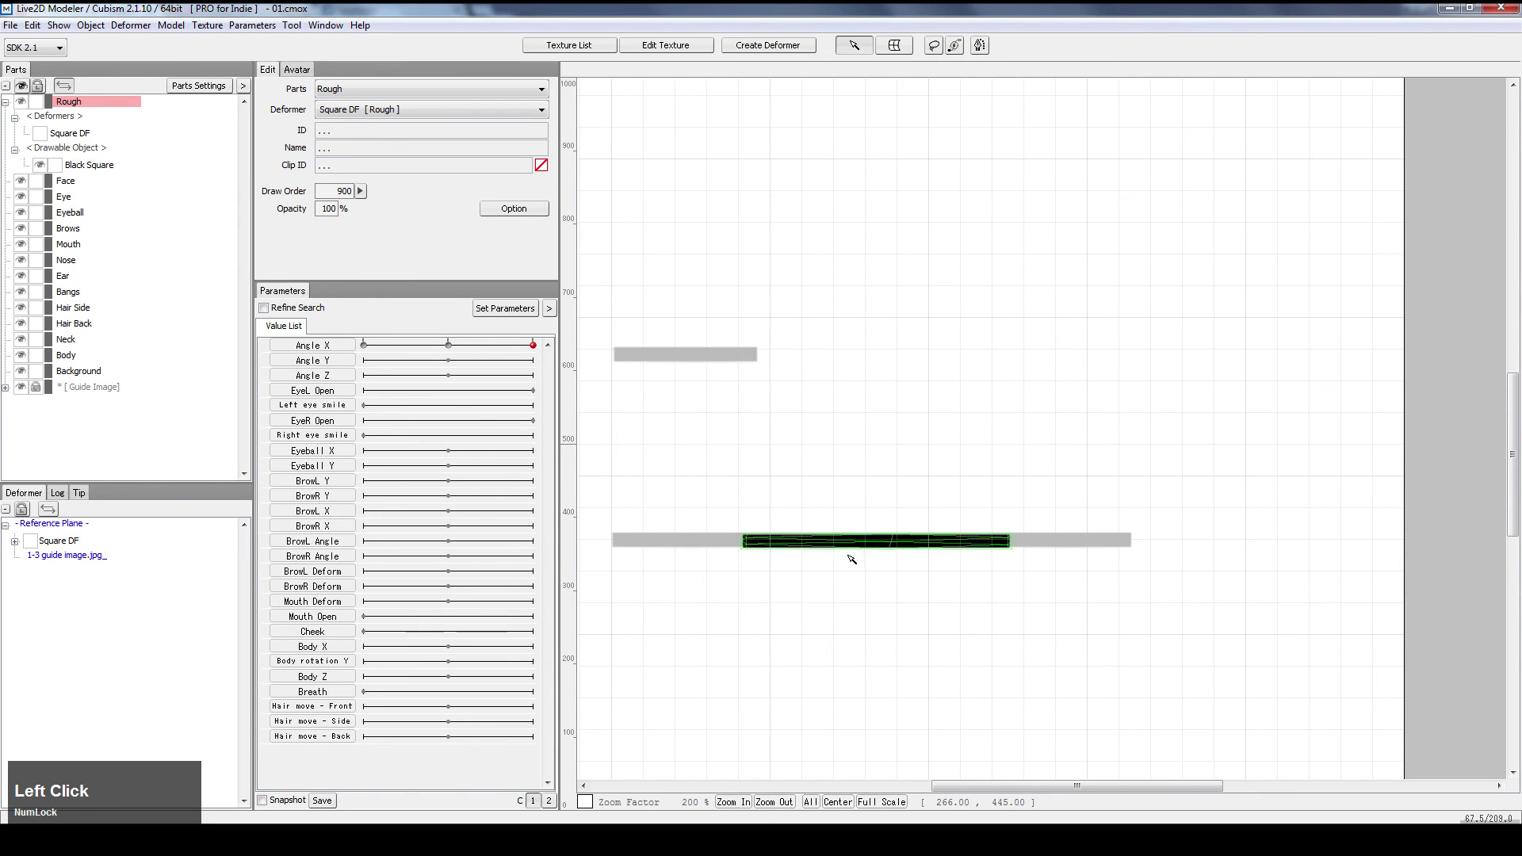
Select the Square DF deformer and nudge it vertically until the Black Square is centred on the grey guide bar
left_click(79, 133)
scroll(880, 555, "up", 3)
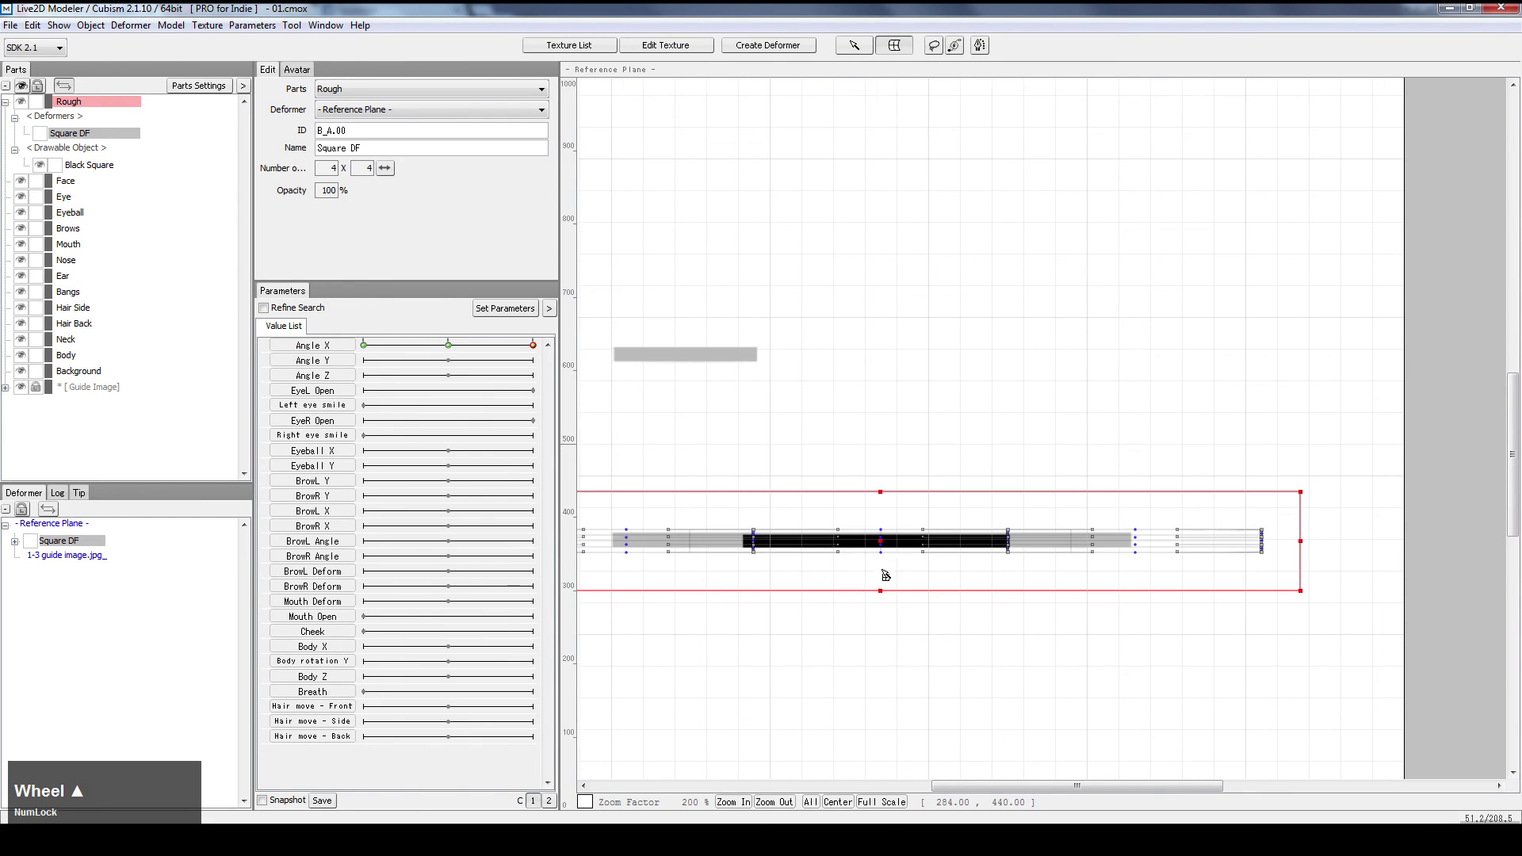
key("Up")
key("Up")
key("Up")
key("Up")
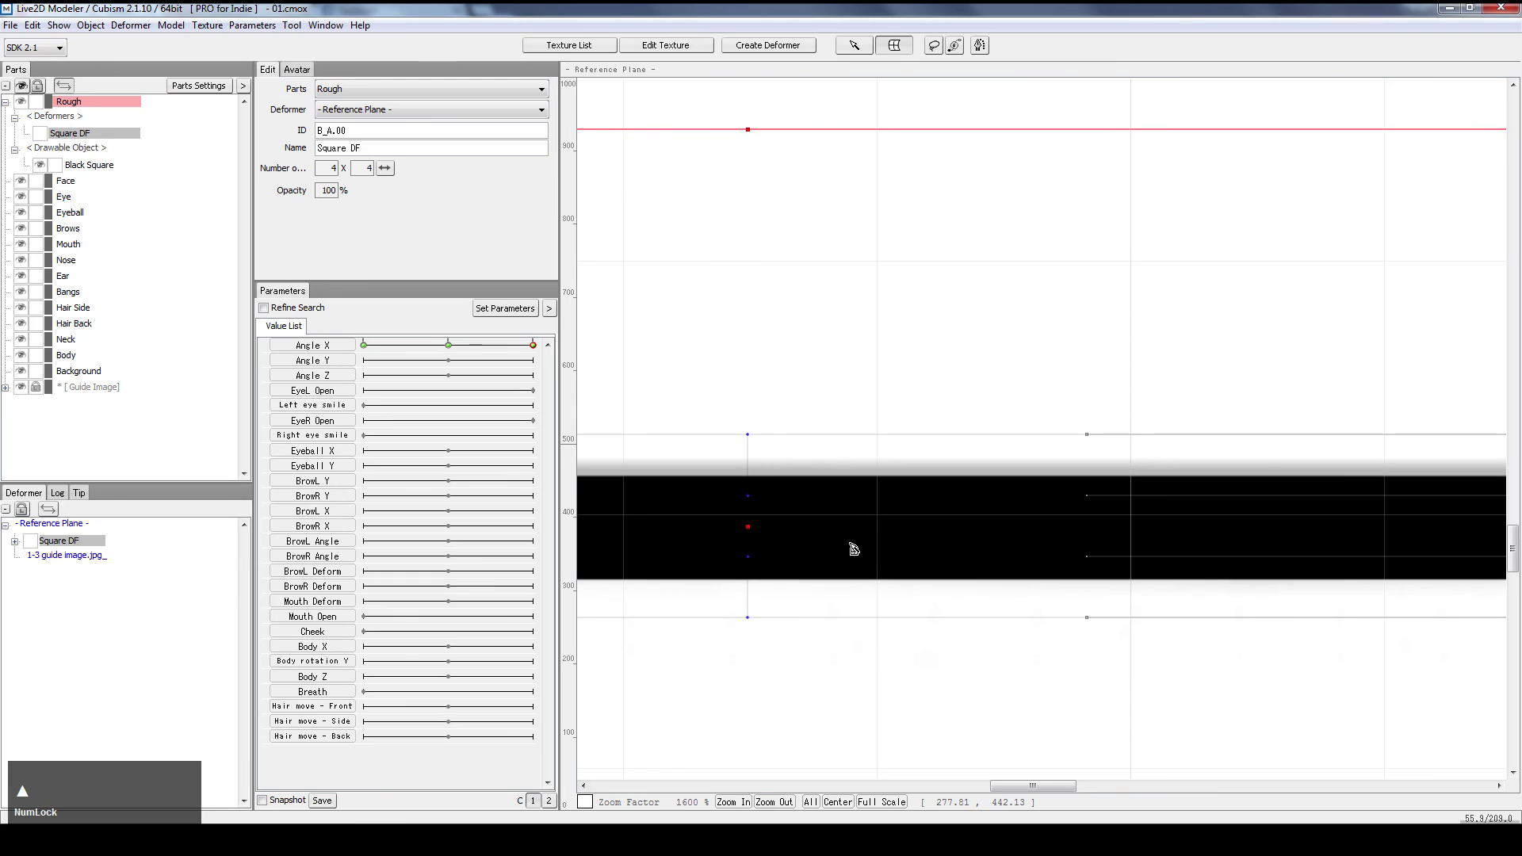
key("Up")
key("Up")
key("Up")
key("Up")
key("Up")
key("Up")
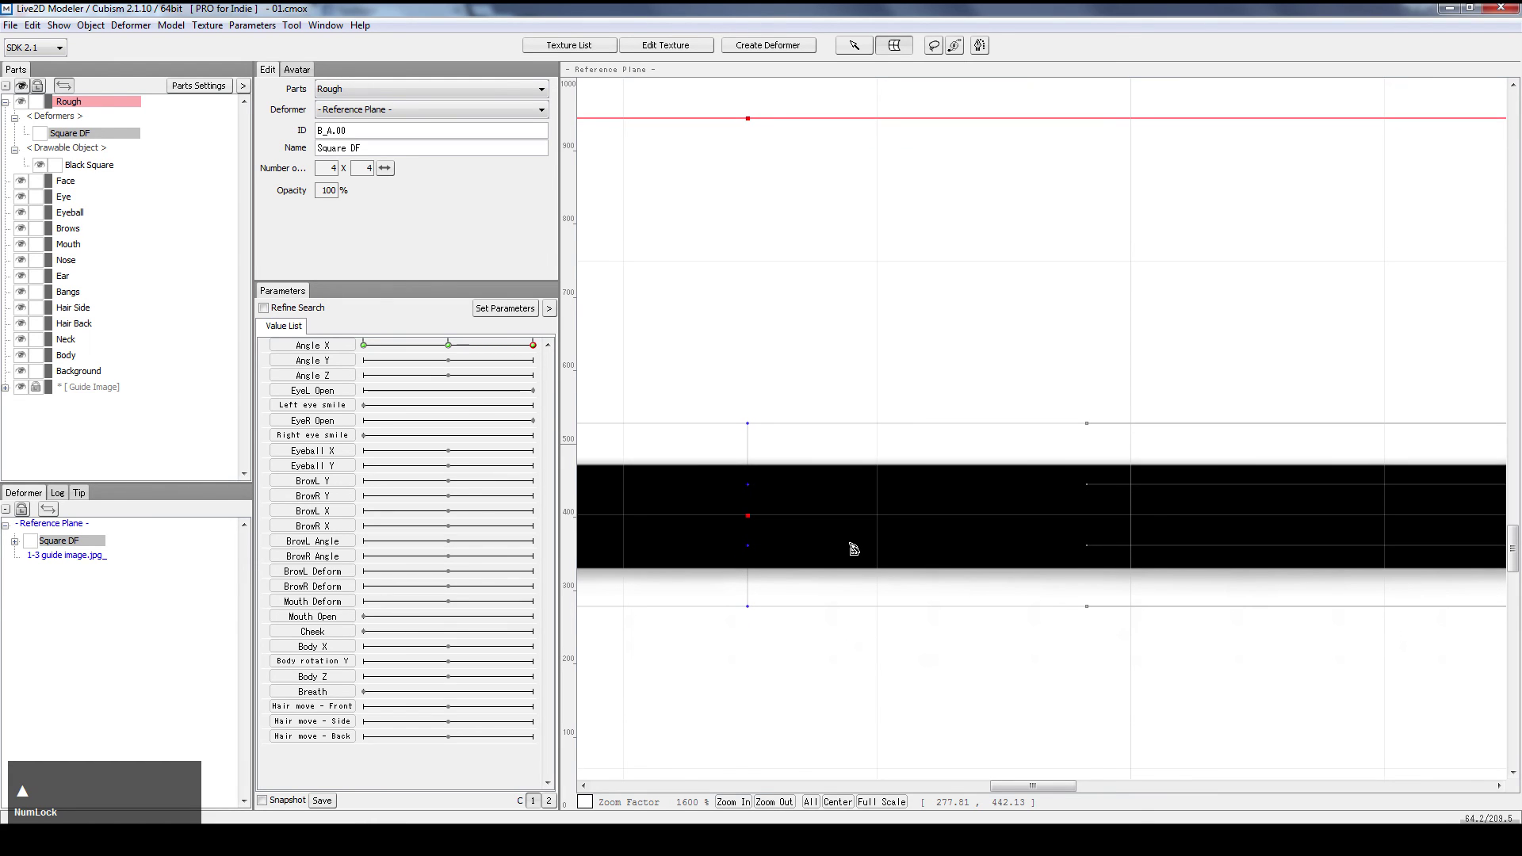
key("Down")
key("Down")
key("Down")
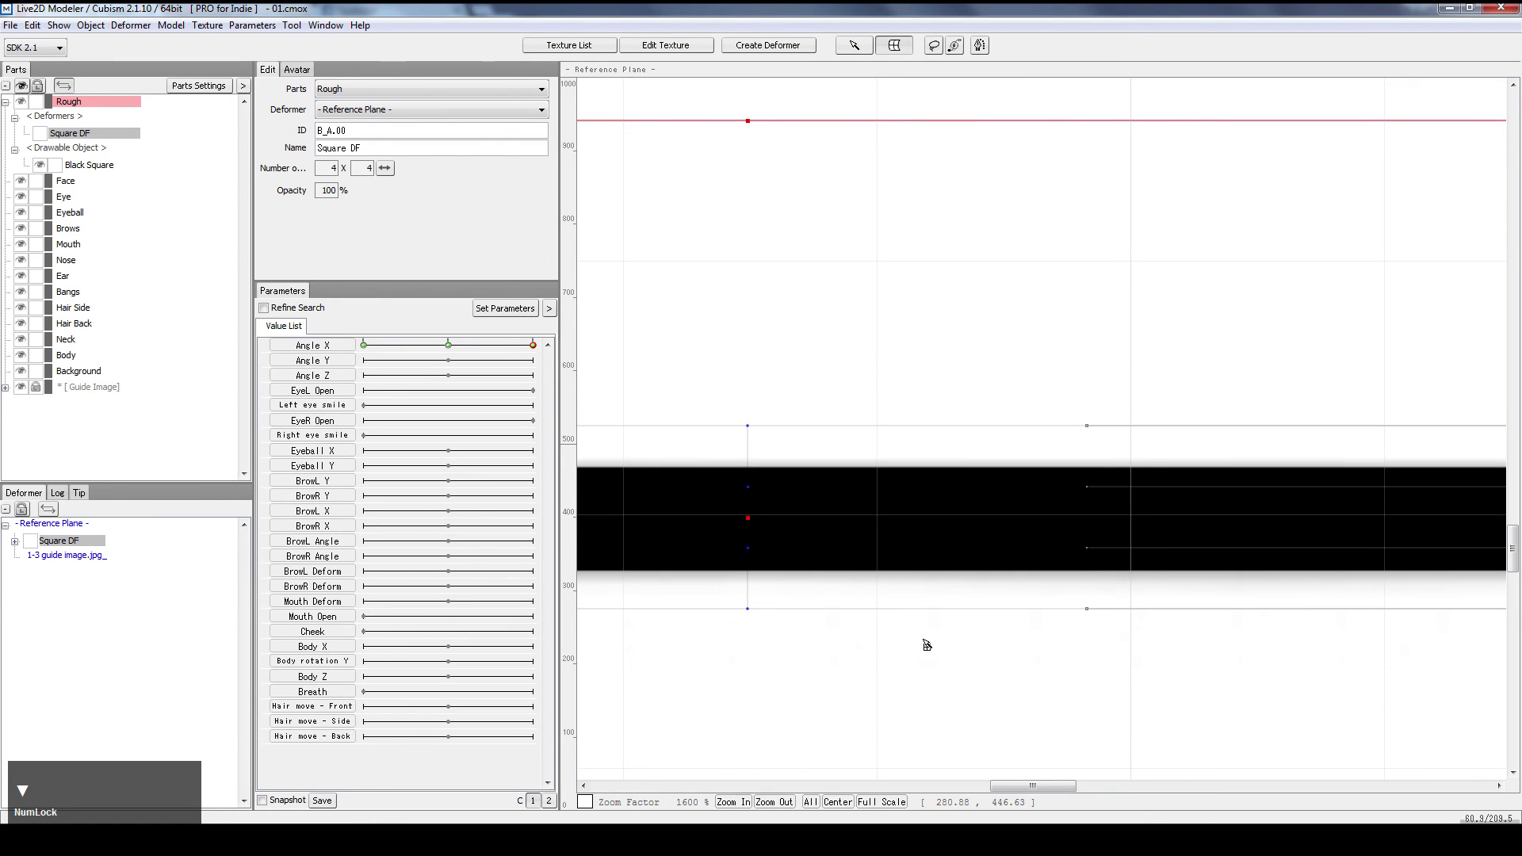
left_click(922, 640)
scroll(902, 657, "down", 5)
left_click(836, 622)
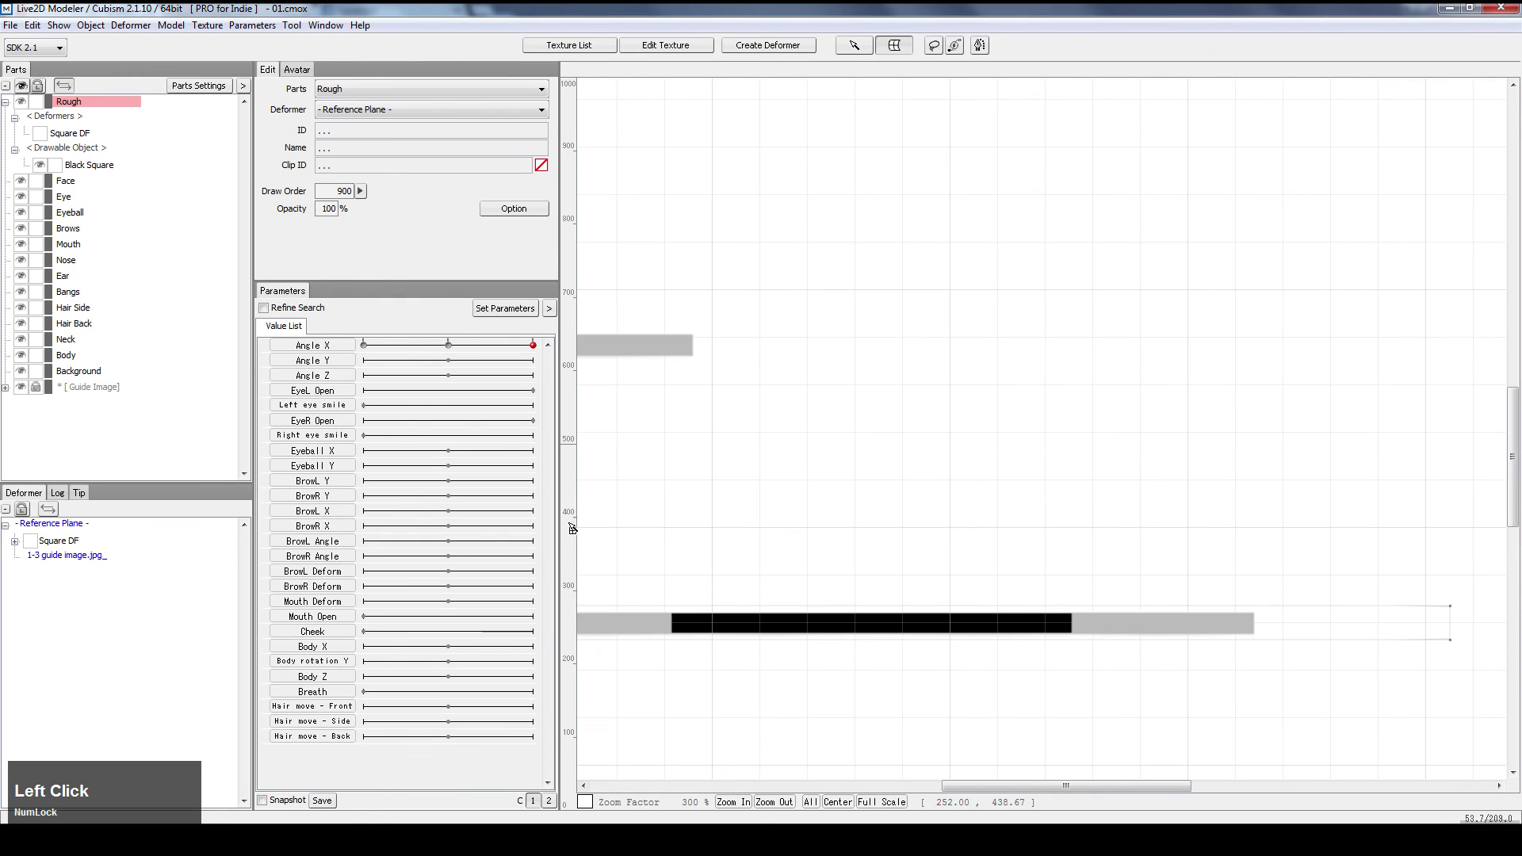
Select the Black Square and stretch its bounding box horizontally to both ends of the long grey guide bar
left_click(90, 169)
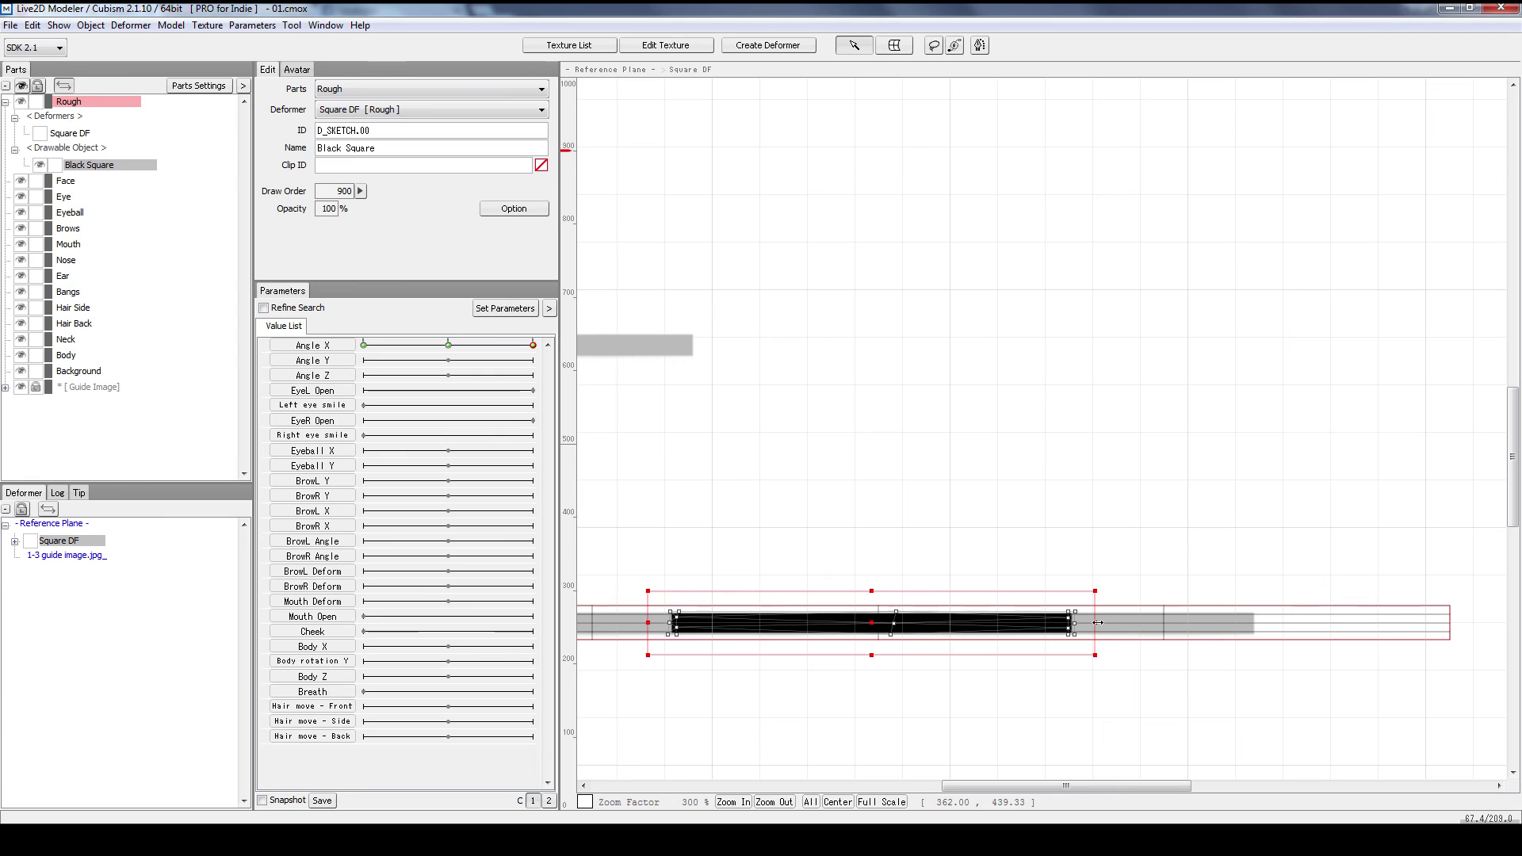
left_click_drag(1099, 622, 1270, 634)
left_click_drag(858, 700, 1090, 682)
scroll(1089, 682, "down", 2)
left_click_drag(1352, 624, 1368, 617)
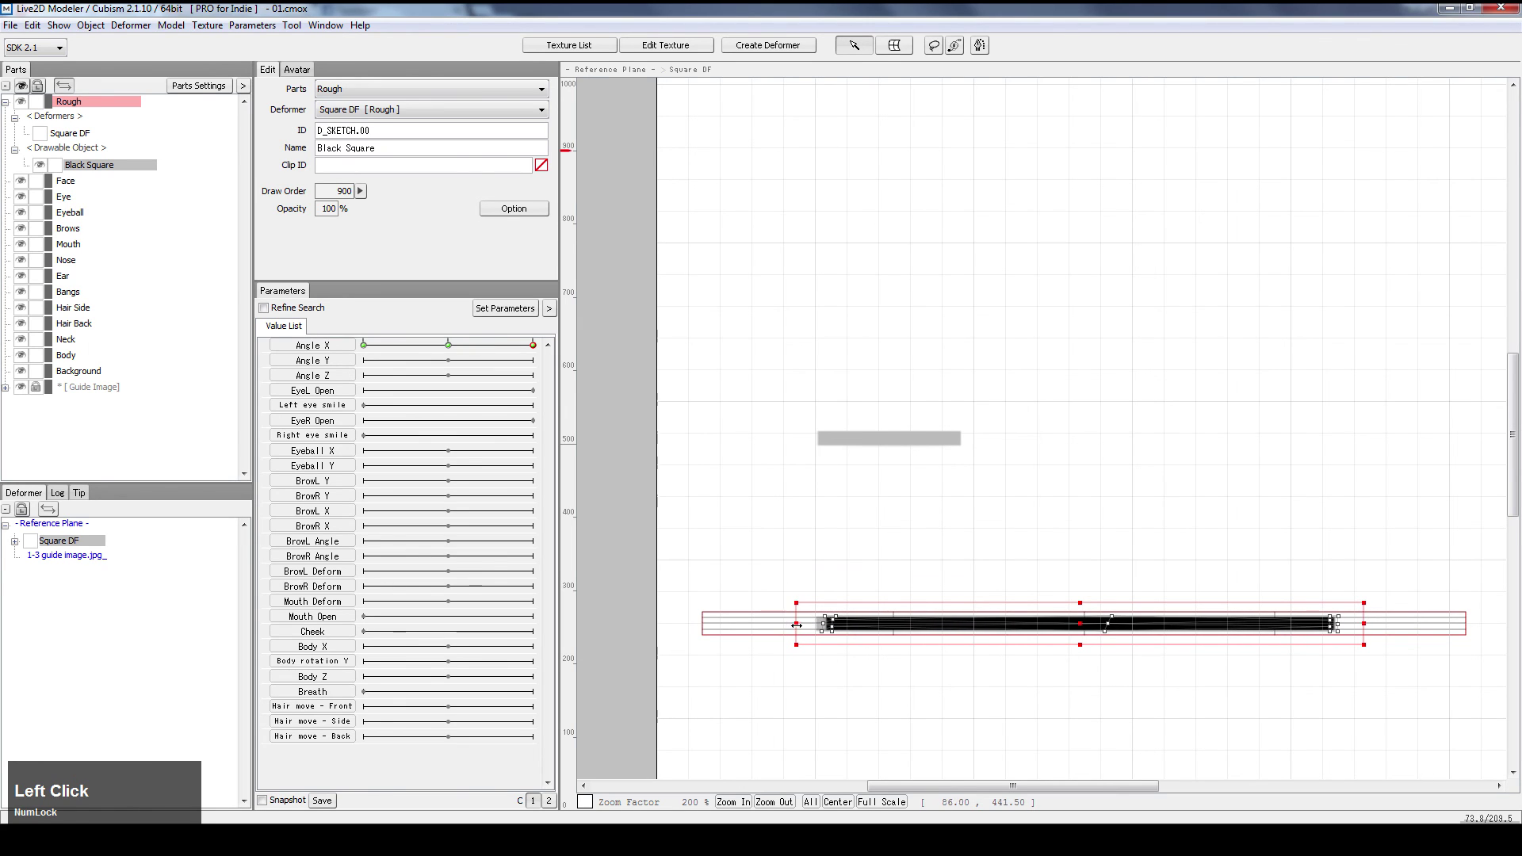
left_click_drag(797, 625, 790, 626)
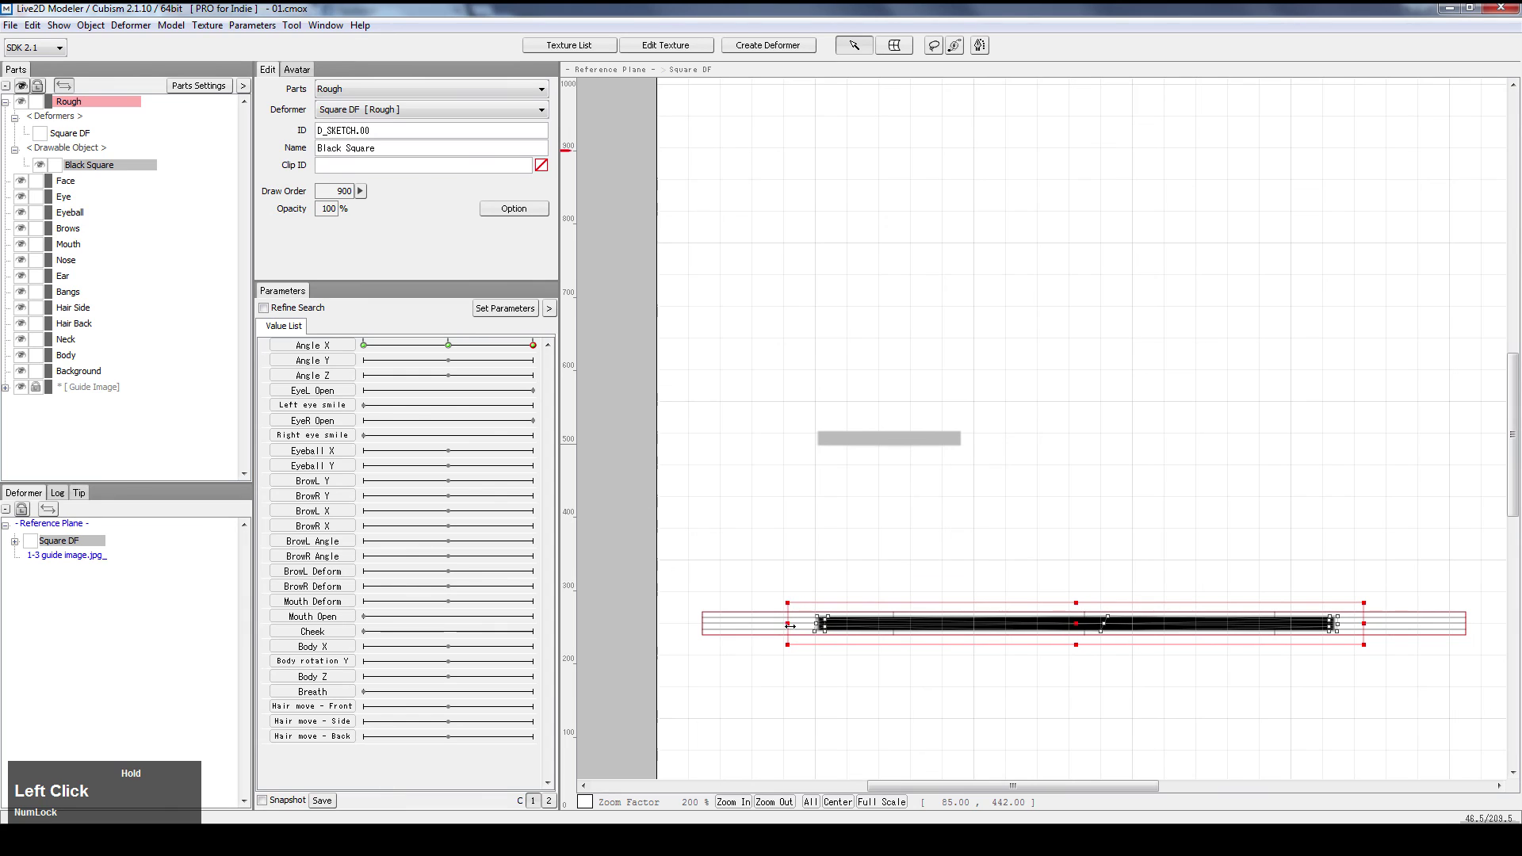
Deselect the Black Square and sweep Angle X up to 30 to check the shape's movement
left_click(962, 691)
left_click_drag(450, 346, 599, 408)
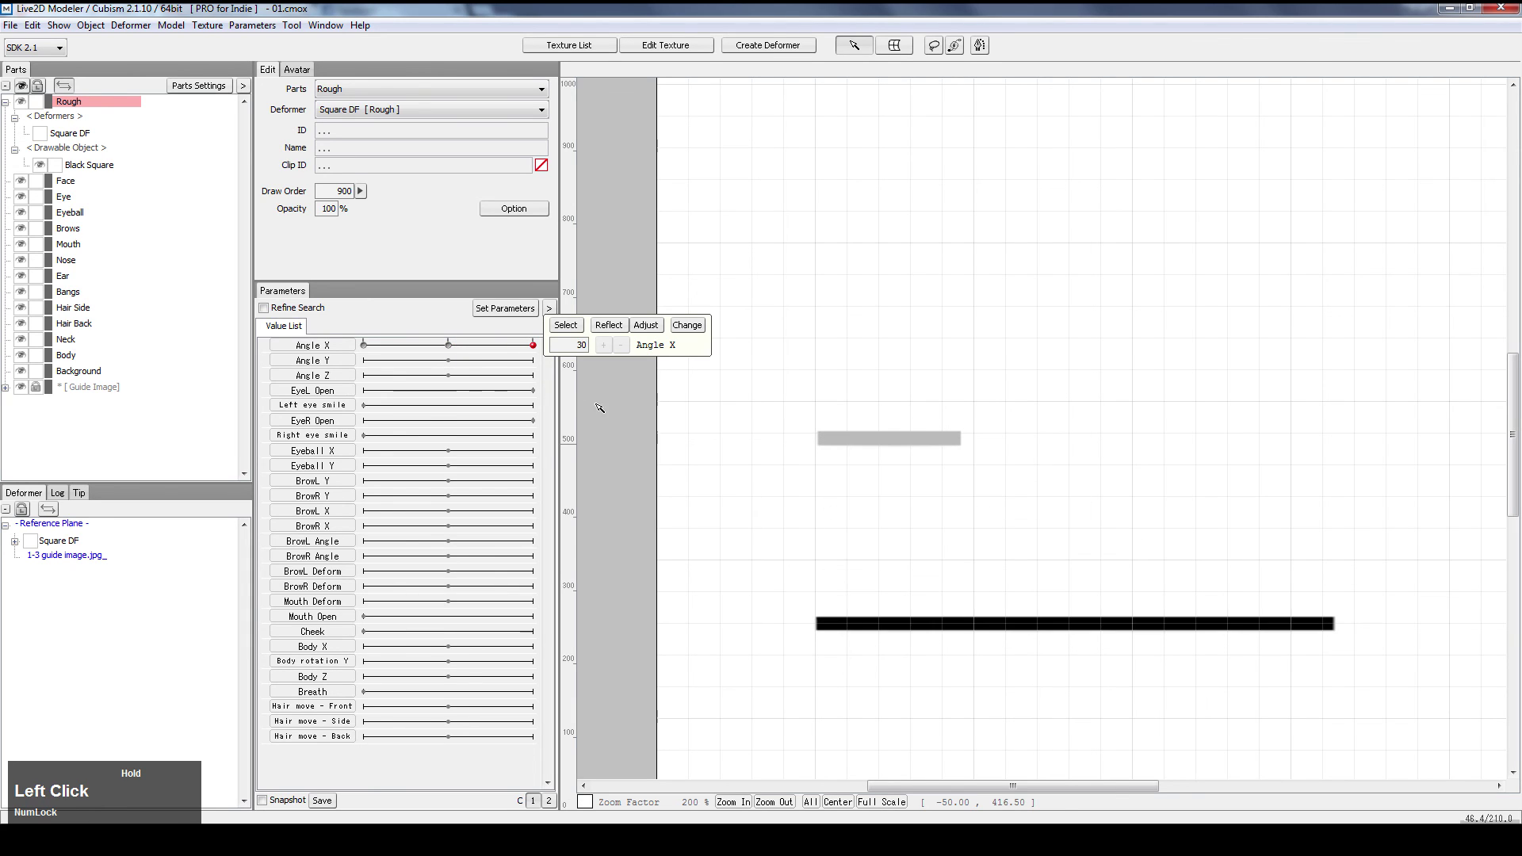